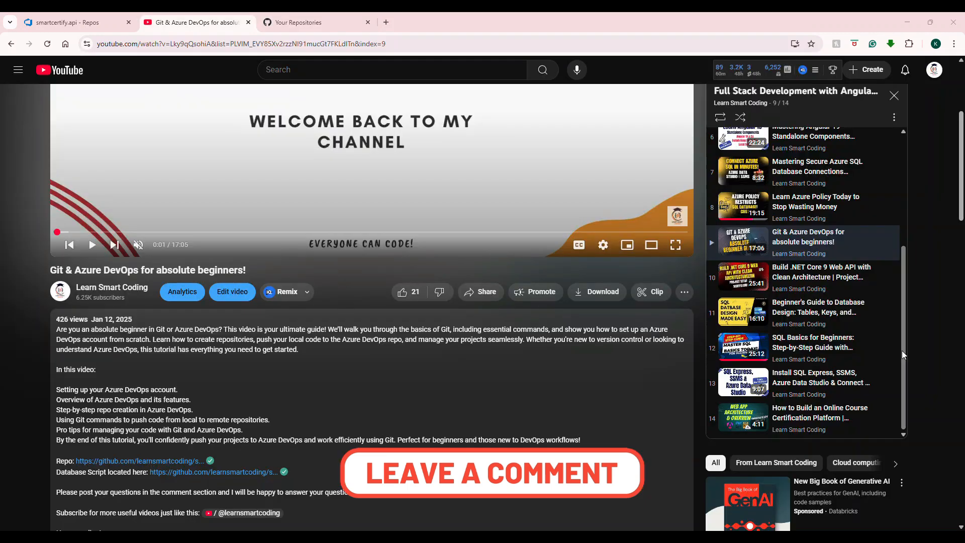
pyautogui.scroll(4, 902, 351)
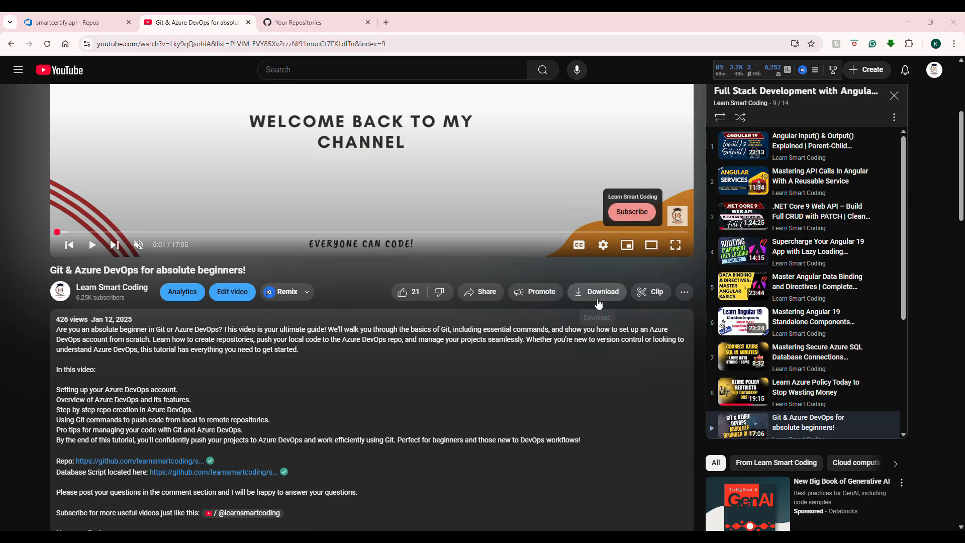
pyautogui.scroll(-4, 869, 251)
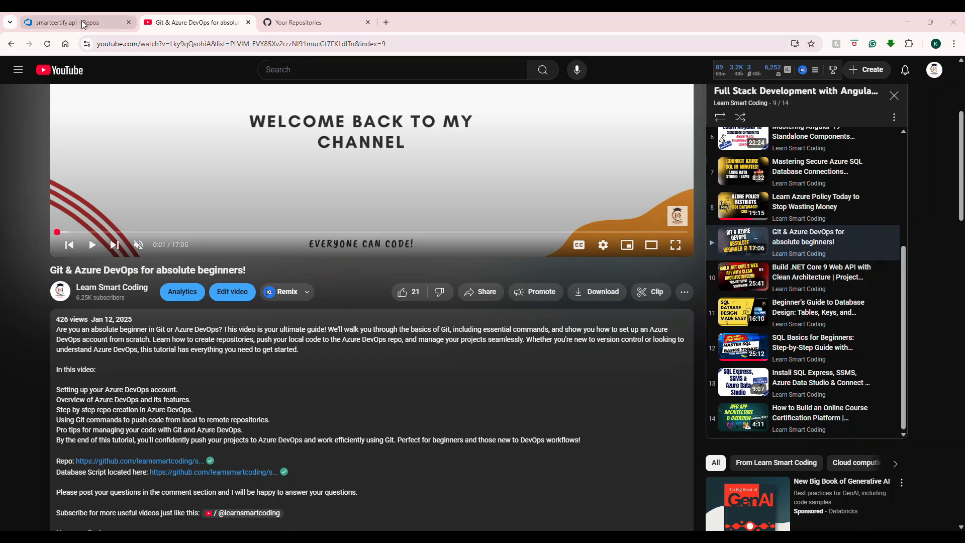
pyautogui.click(105, 17)
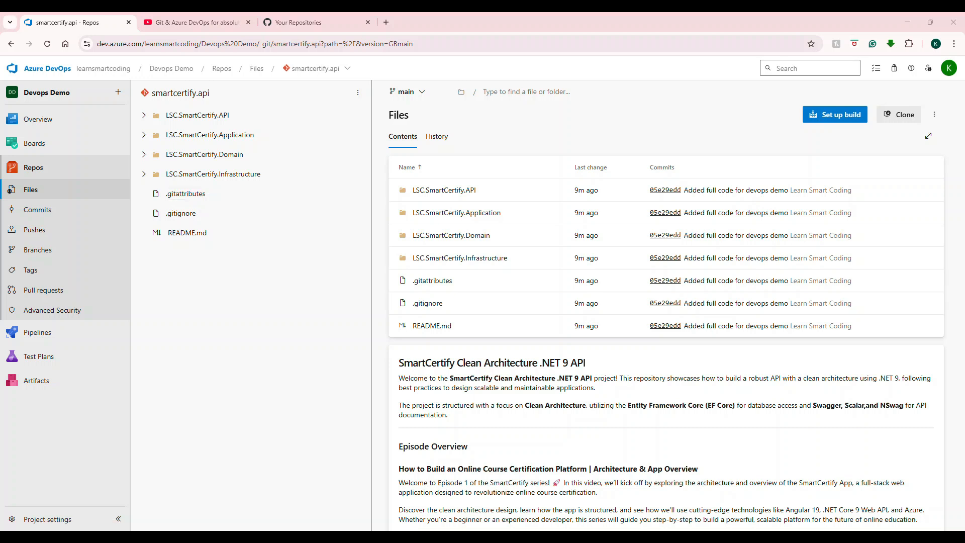
# Step: Open the Azure portal in a new browser tab
pyautogui.click(386, 22)
pyautogui.write('port')
pyautogui.press('Return')
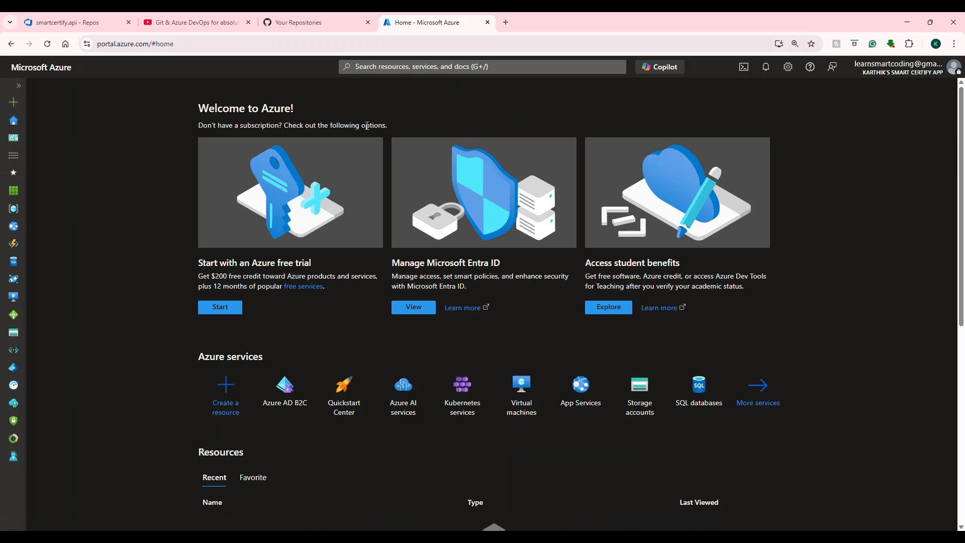
# Step: Switch the portal's directory to Default Directory from the account's directory settings
pyautogui.click(939, 73)
pyautogui.click(893, 166)
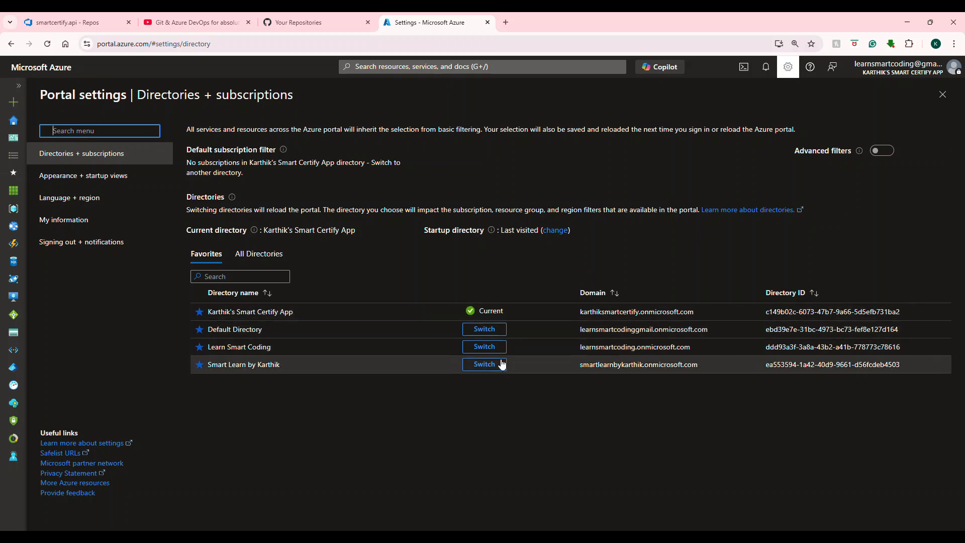
pyautogui.click(479, 332)
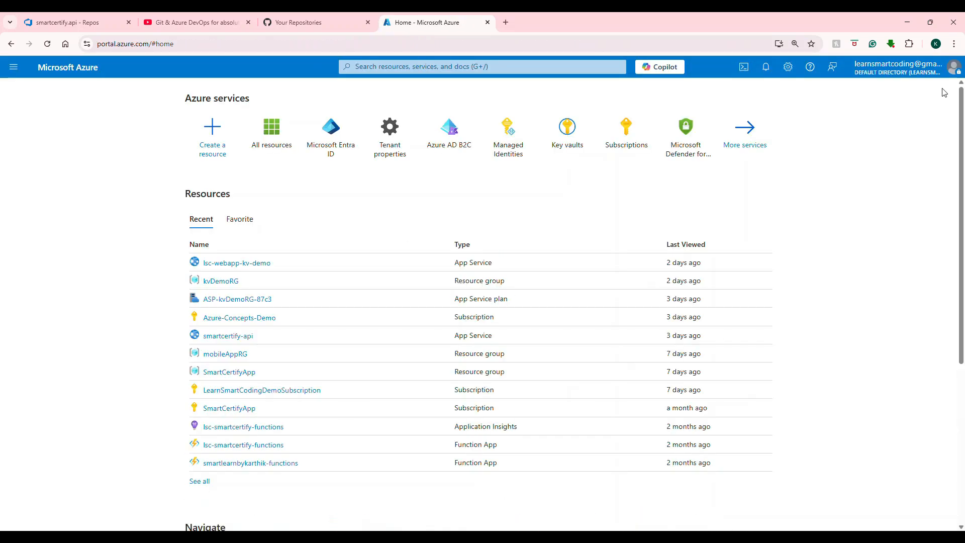
# Step: Search the portal for web app and start creating a Web App from the Marketplace
pyautogui.moveTo(939, 79)
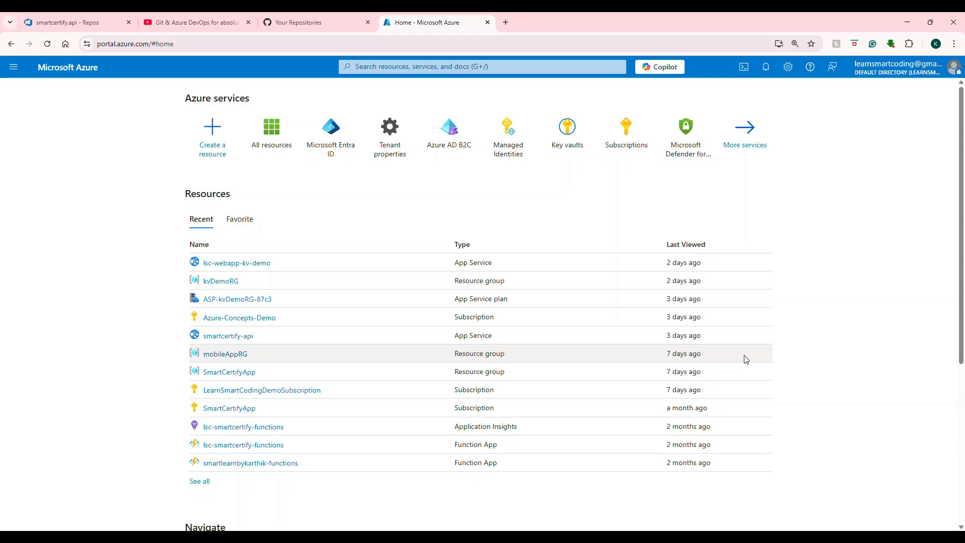
pyautogui.click(373, 61)
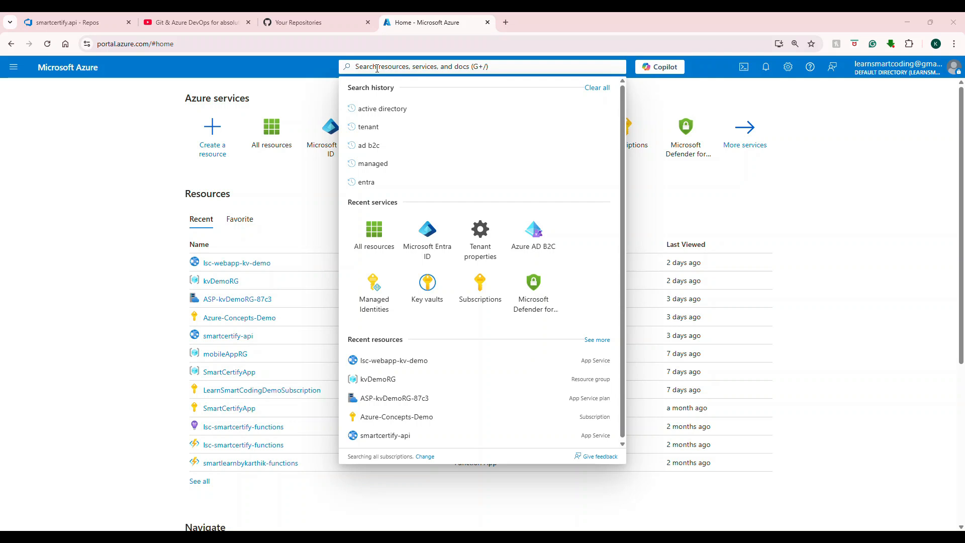
pyautogui.write('web')
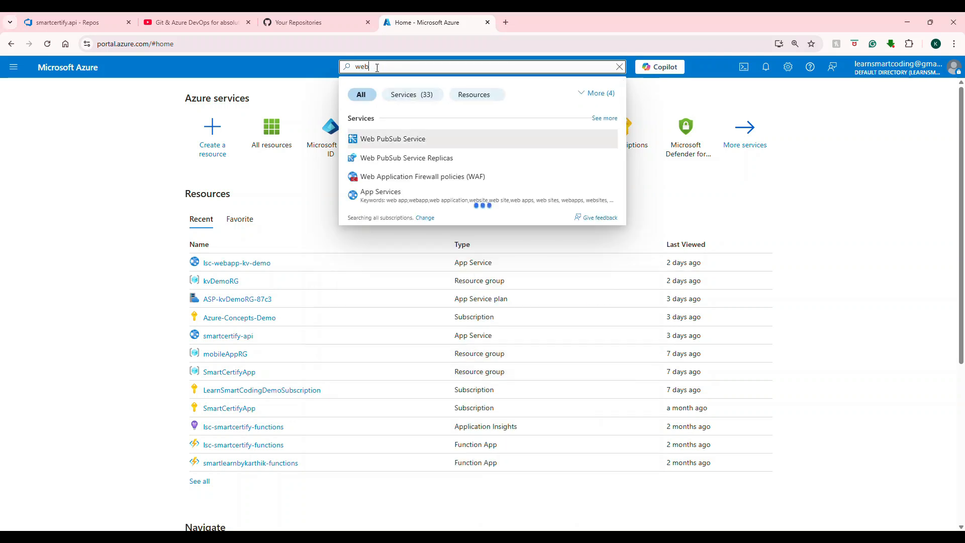
pyautogui.write(' app')
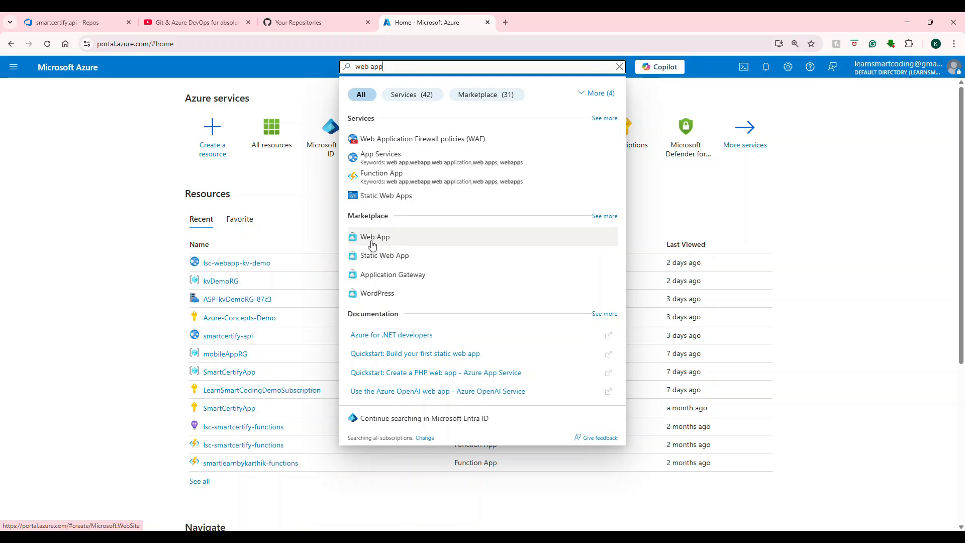
pyautogui.click(372, 245)
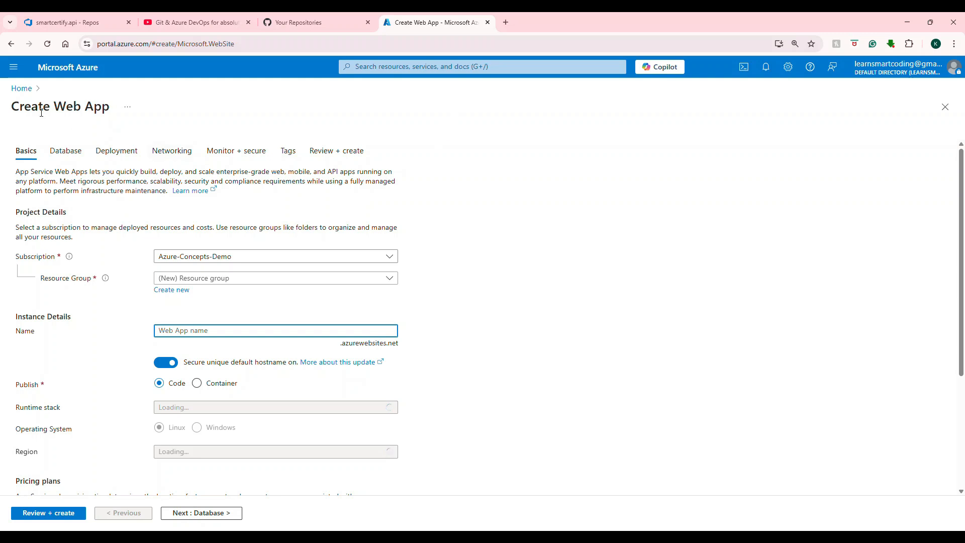
pyautogui.moveTo(16, 106); pyautogui.dragTo(102, 107)
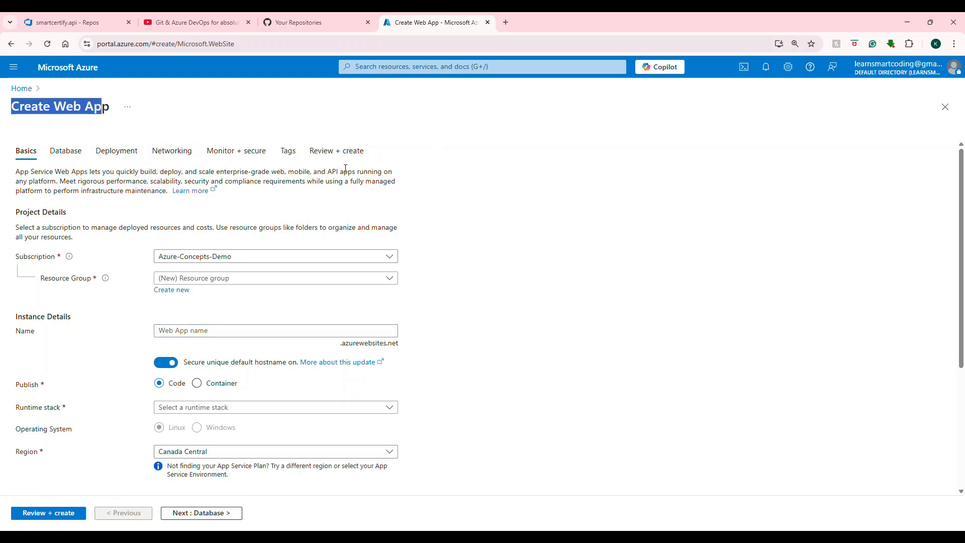
pyautogui.scroll(-2, 191, 202)
pyautogui.scroll(2, 194, 218)
# Step: Select SmartCertifyApp as the web app's subscription and SmartCertifyApp as its resource group
pyautogui.click(273, 257)
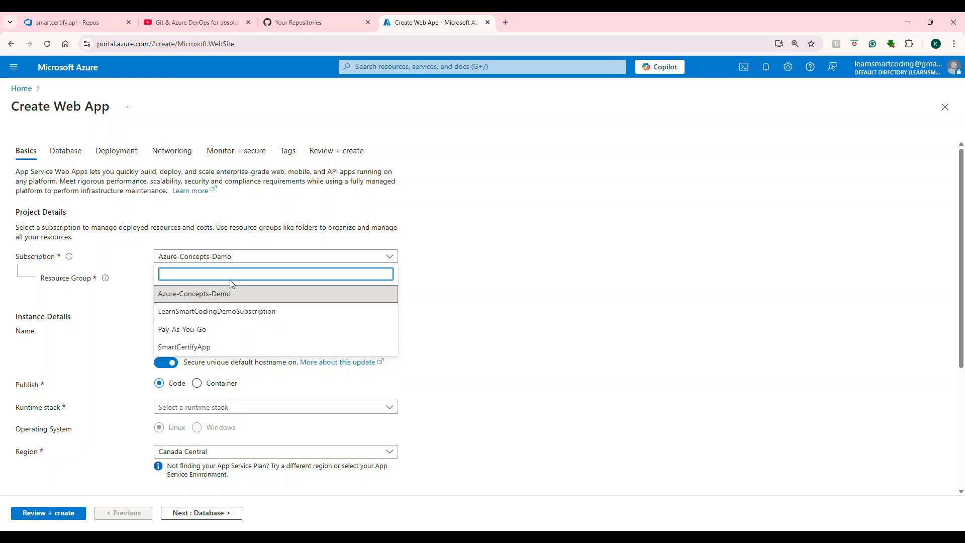
pyautogui.scroll(-1, 448, 272)
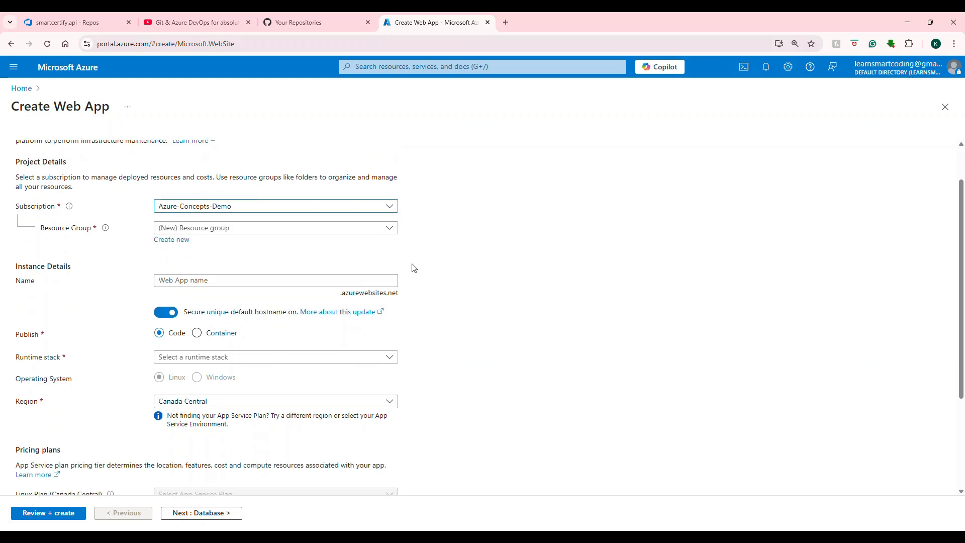
pyautogui.click(293, 213)
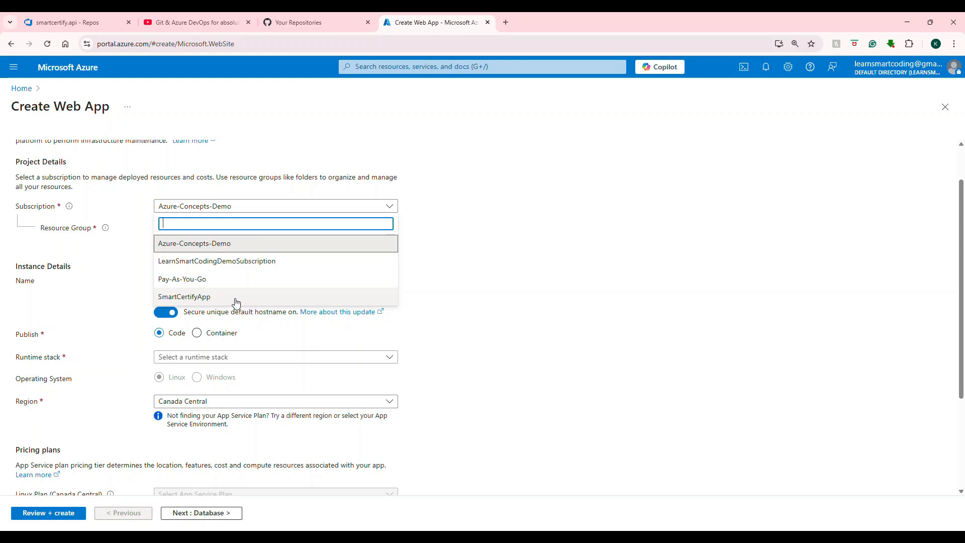
pyautogui.click(199, 298)
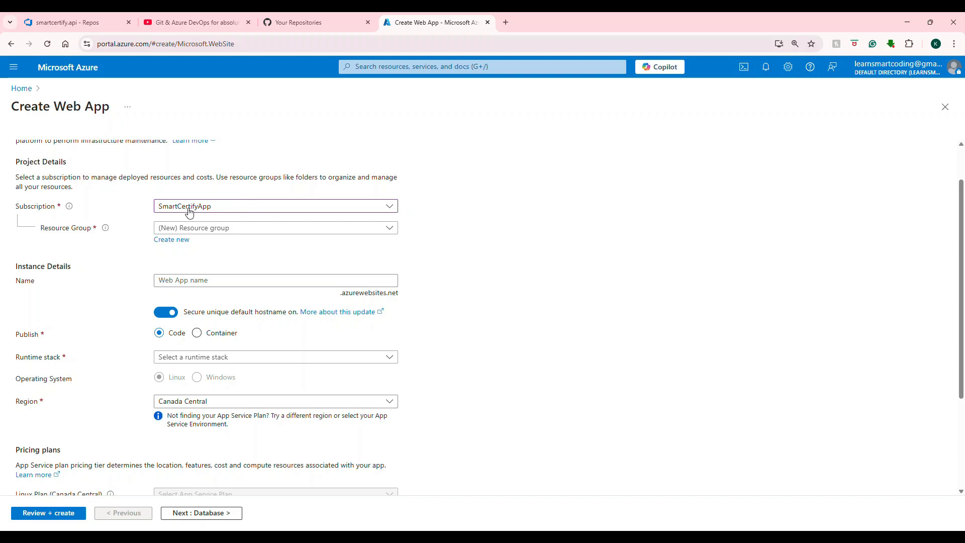
pyautogui.click(241, 233)
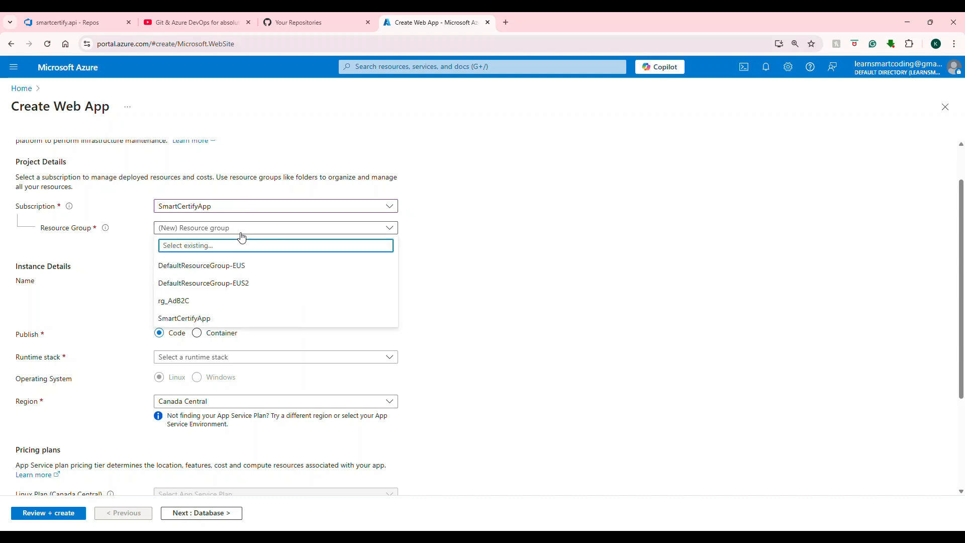
pyautogui.click(205, 319)
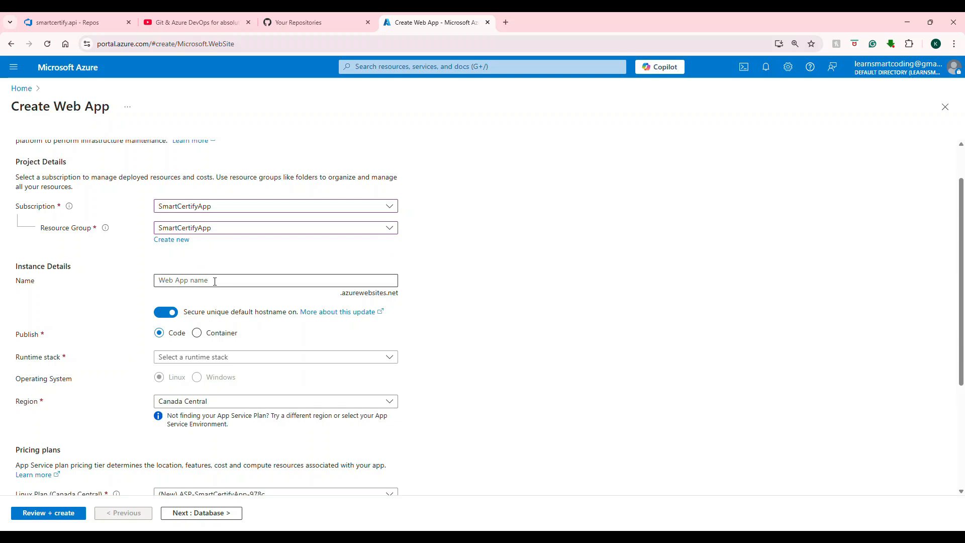
# Step: Paste lsc-smartcertify-web-api as the web app name and turn off the secure unique default hostname
pyautogui.click(215, 281)
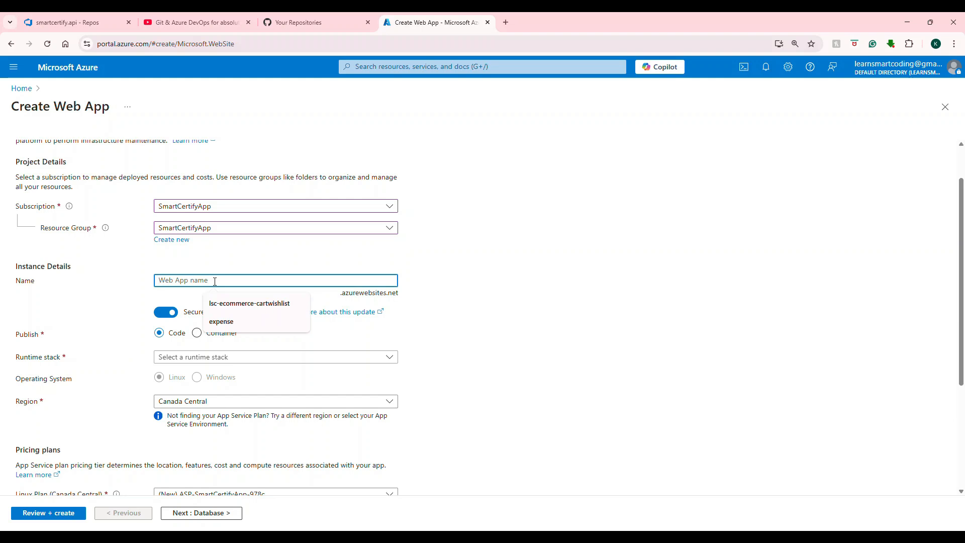
pyautogui.write('lsc-smartcertify-web-api')
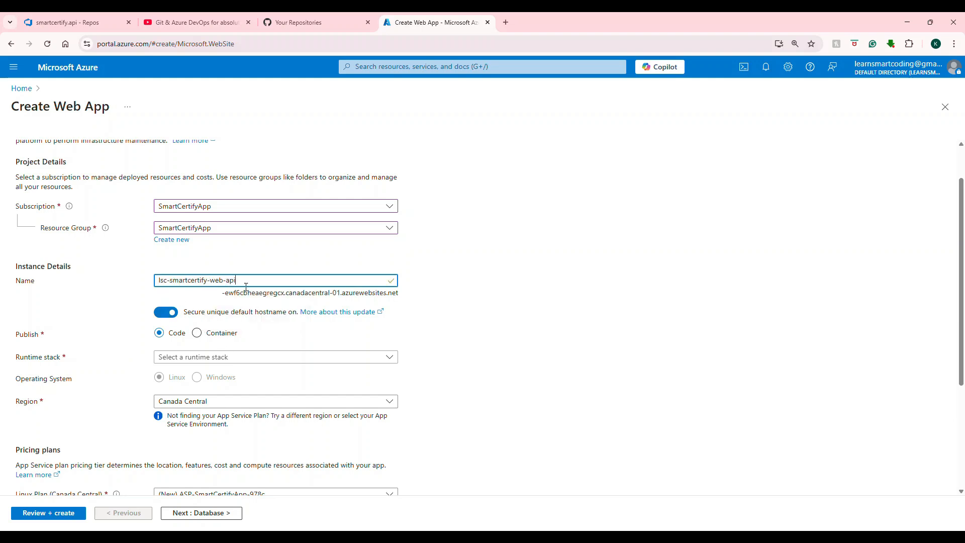
pyautogui.click(168, 313)
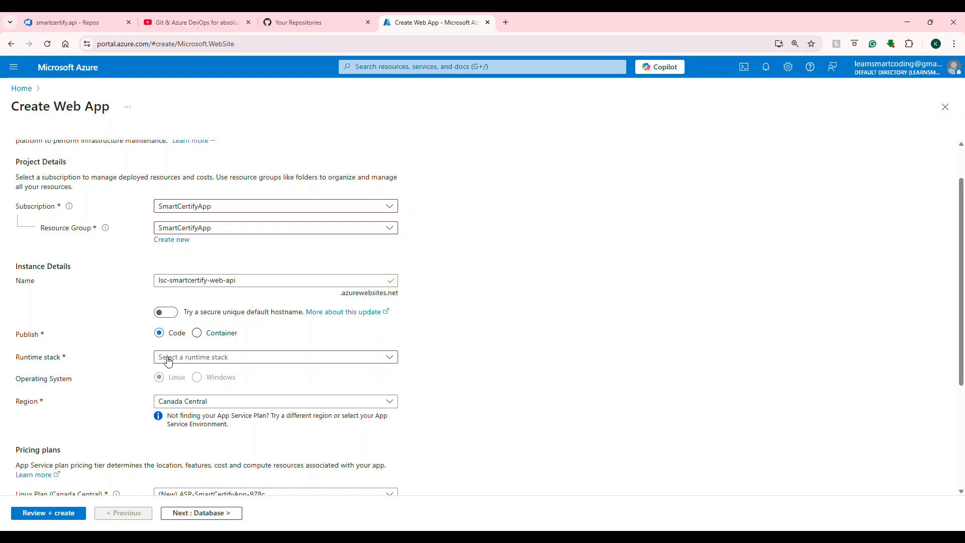
# Step: Set the runtime stack to .NET 9 (STS)
pyautogui.scroll(-2, 169, 361)
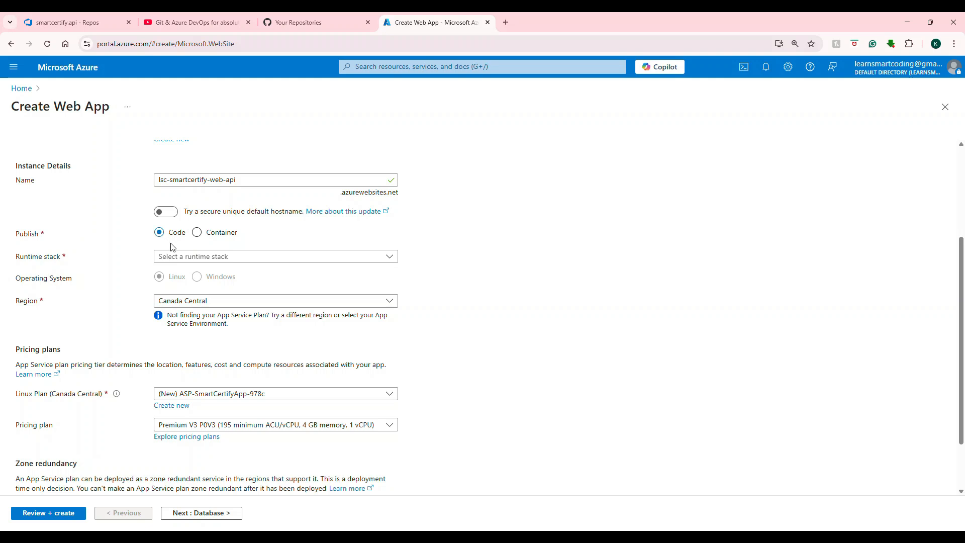
pyautogui.click(215, 257)
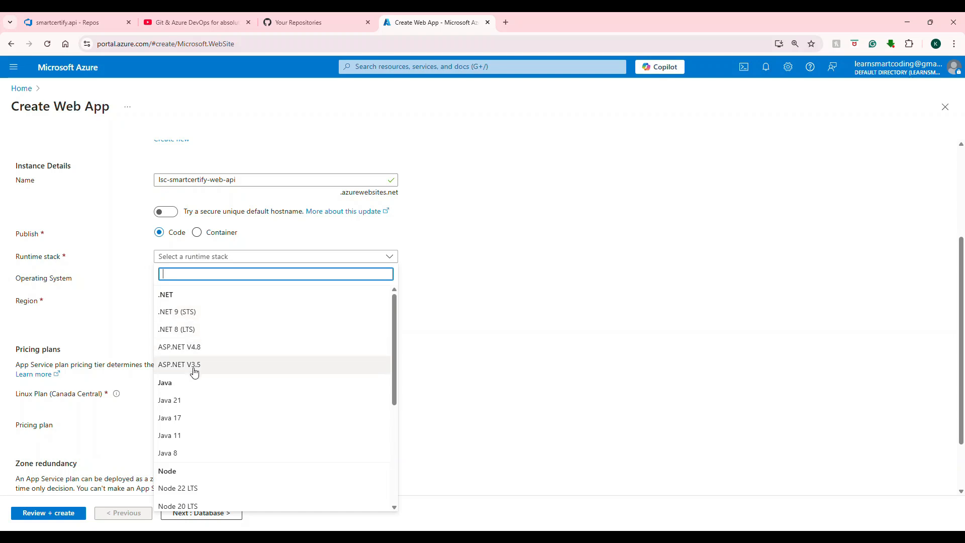
pyautogui.click(197, 317)
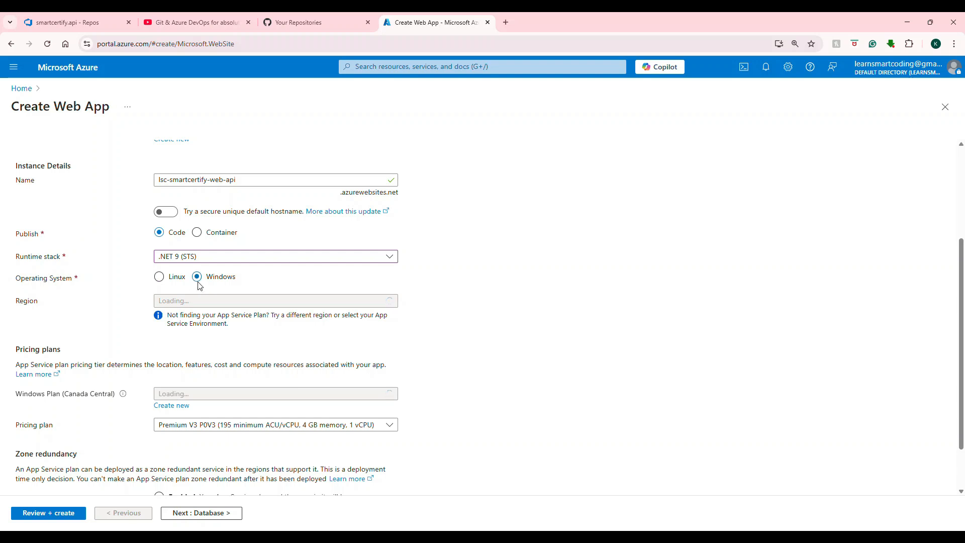
# Step: Keep the Azure-Concepts-Demo subscription and create a new resource group named rgSmartCertifyApp
pyautogui.scroll(3, 166, 294)
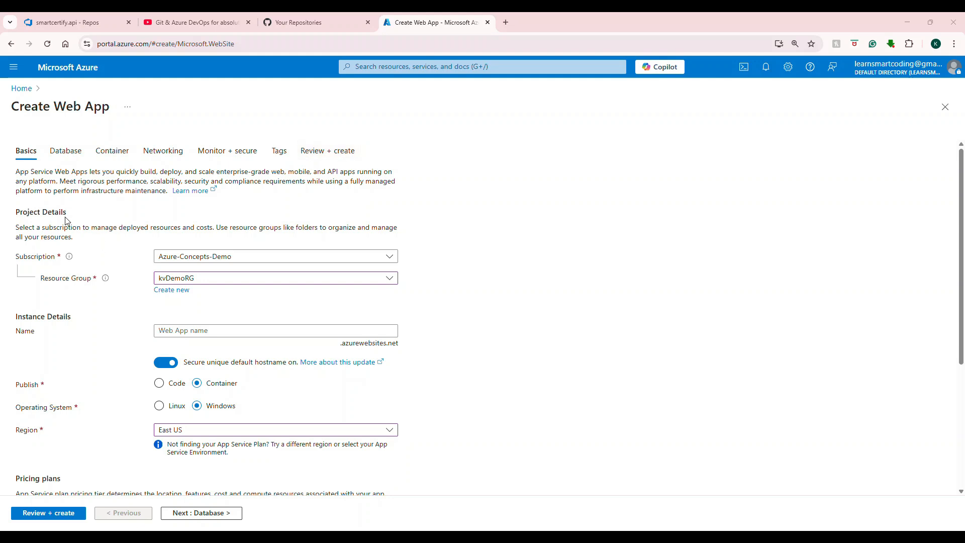
pyautogui.scroll(-2, 120, 248)
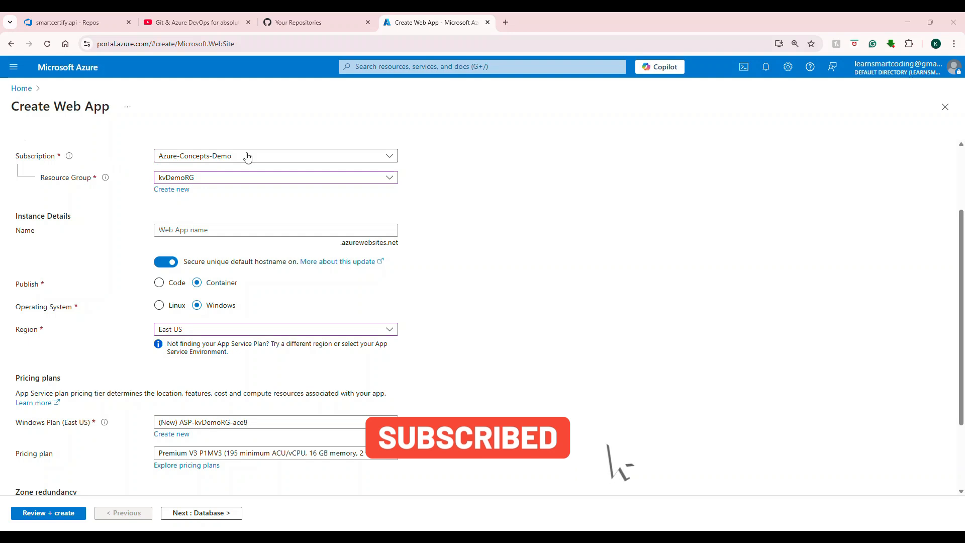
pyautogui.click(188, 158)
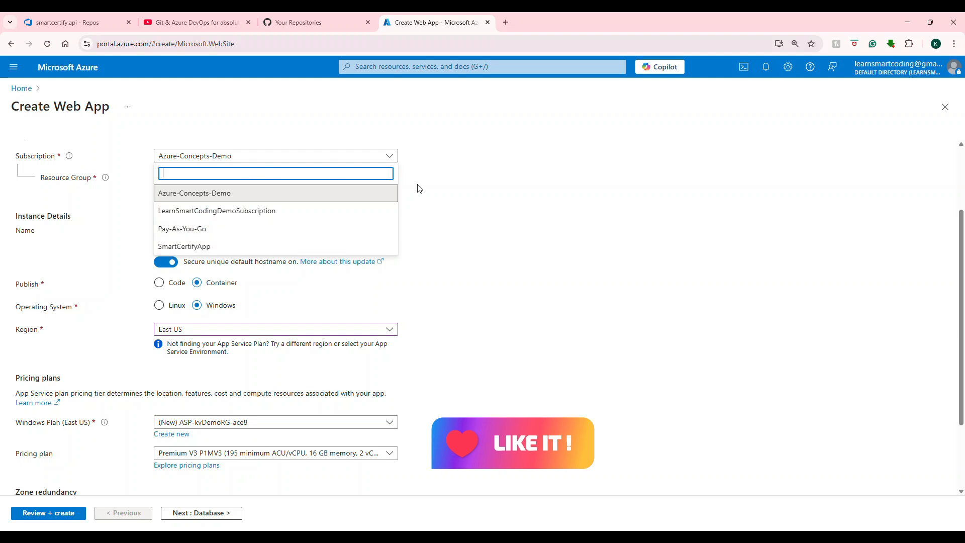
pyautogui.click(444, 166)
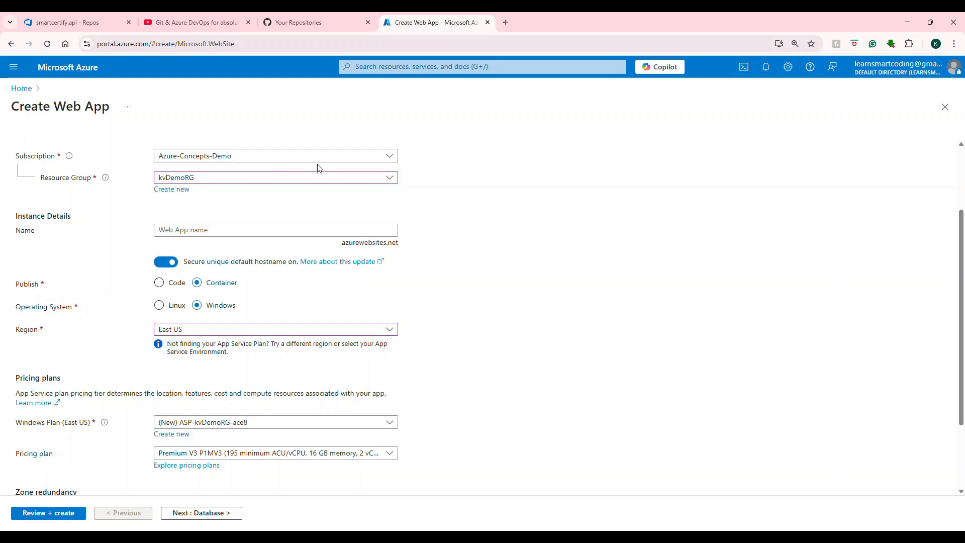
pyautogui.click(177, 190)
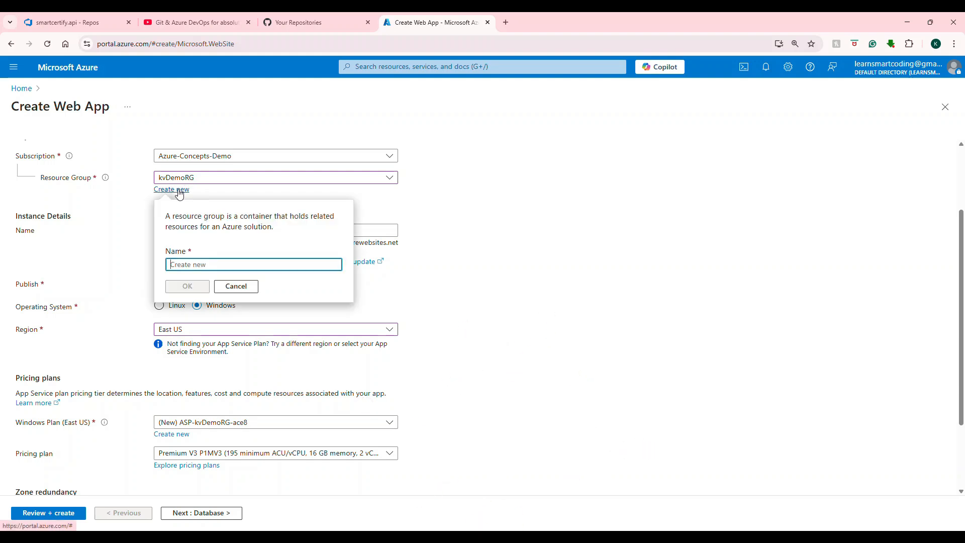
pyautogui.write('rgSmartCertifyApp')
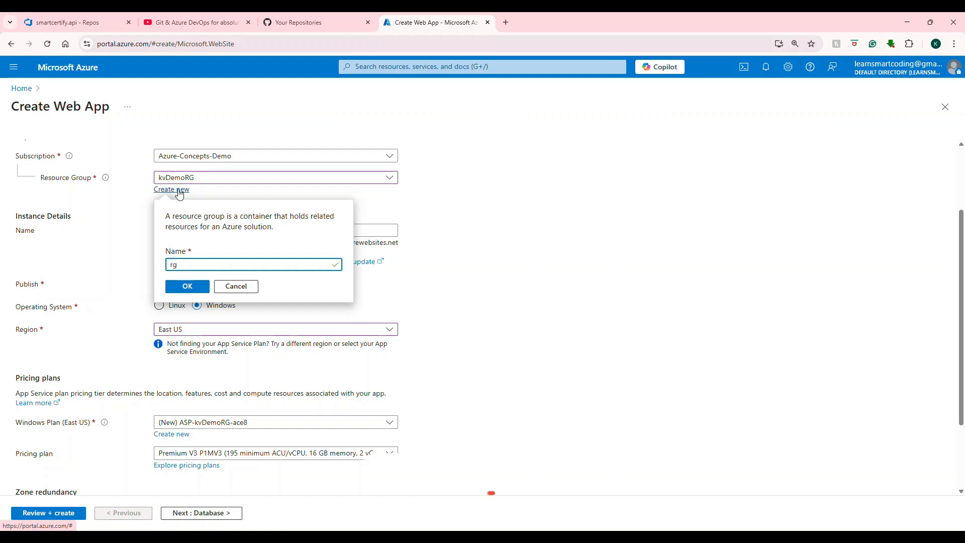
pyautogui.click(190, 287)
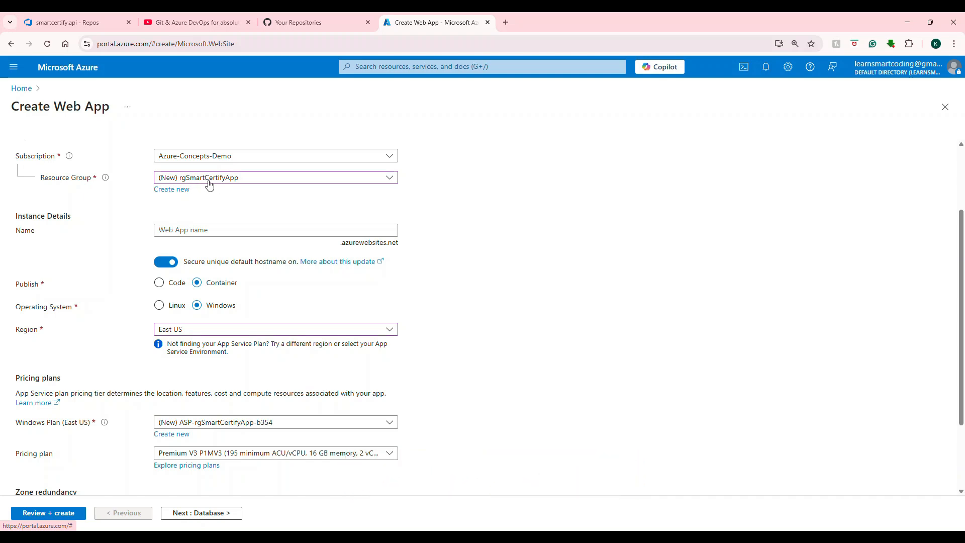
# Step: Paste lsc-smartcertify-web-api as the web app name
pyautogui.click(180, 229)
pyautogui.write('lsc-smartcertify-web-api')
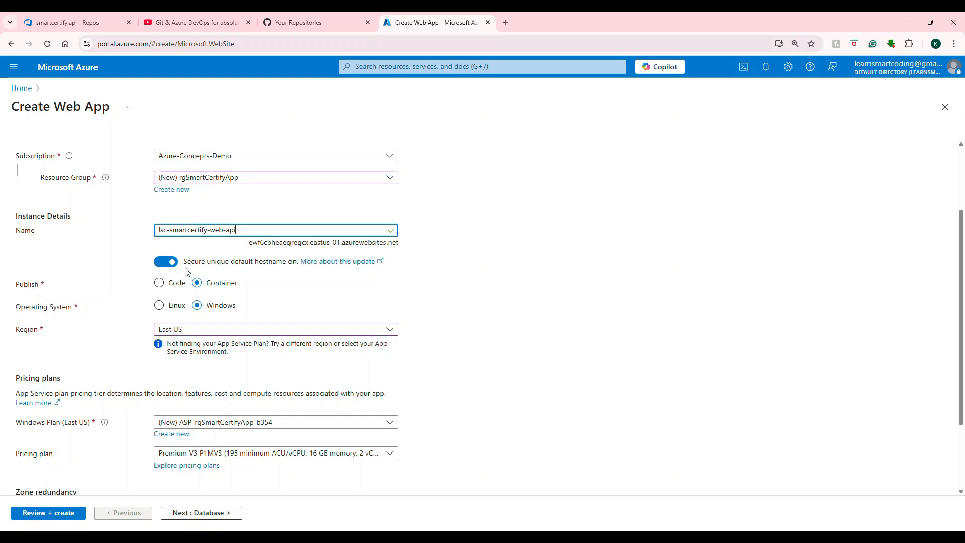
# Step: Turn off the secure unique default hostname and choose Code as the publish type
pyautogui.click(166, 262)
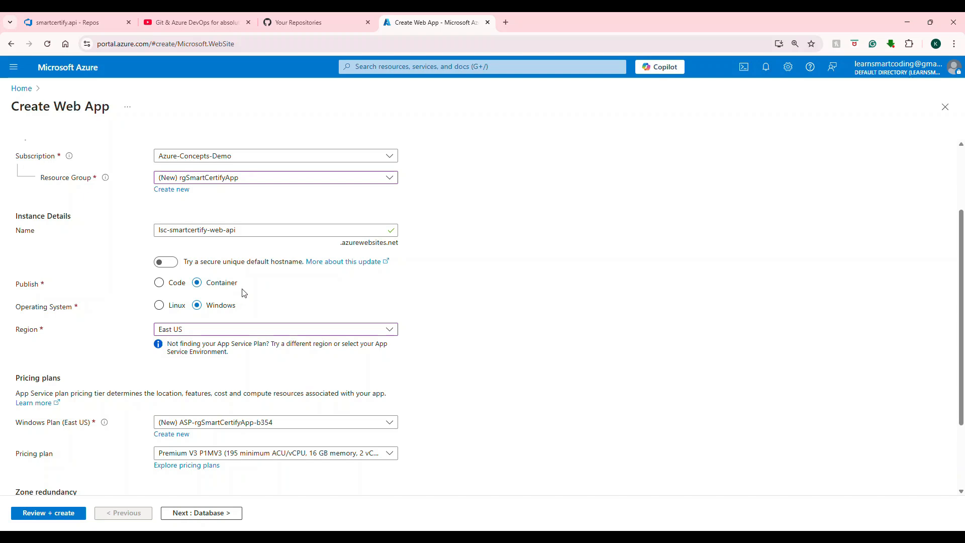
pyautogui.click(159, 284)
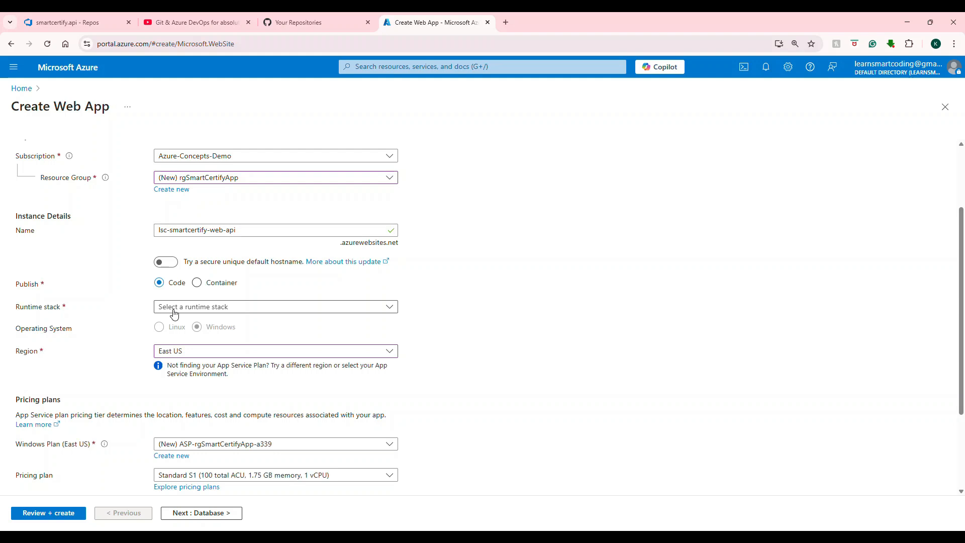
# Step: Reselect .NET 9 (STS) as the runtime stack and check the East US region options
pyautogui.click(174, 314)
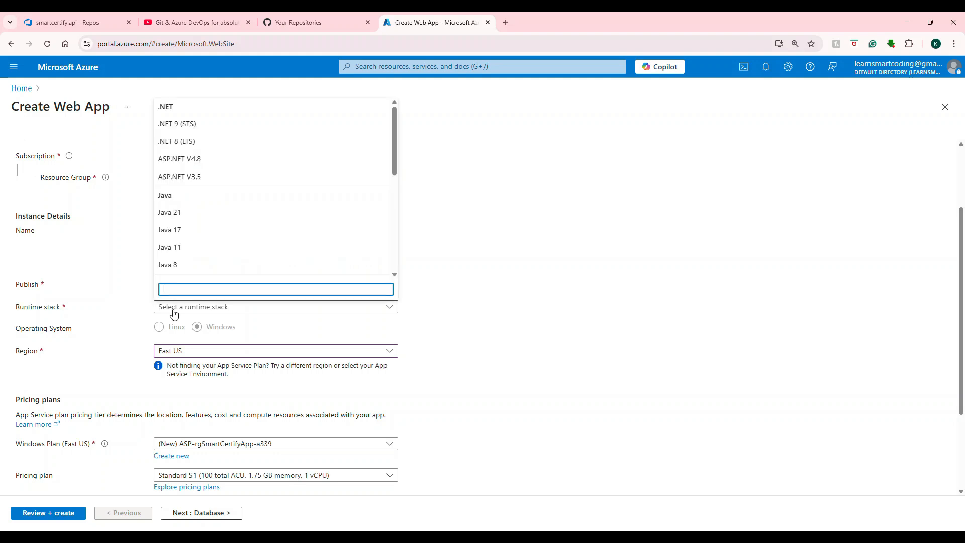
pyautogui.click(207, 133)
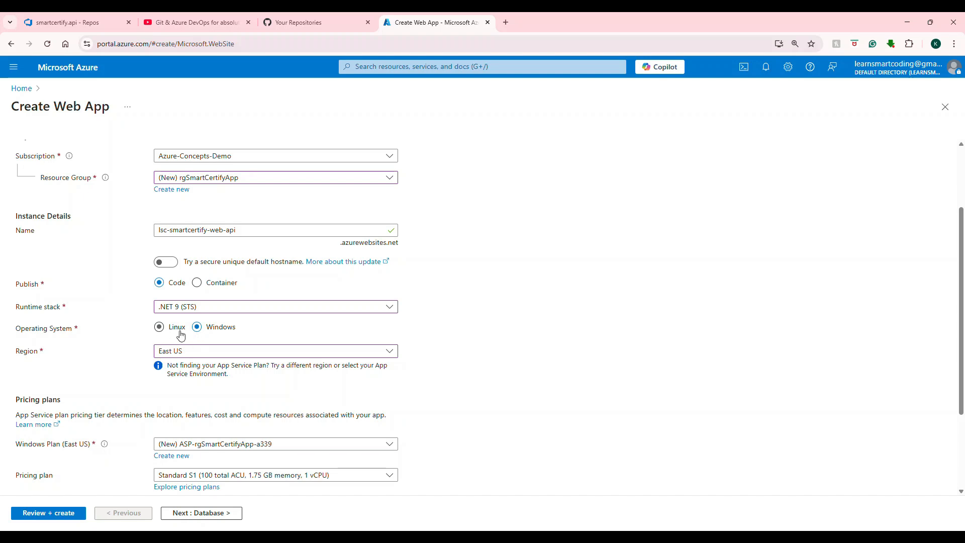
pyautogui.scroll(-1, 206, 333)
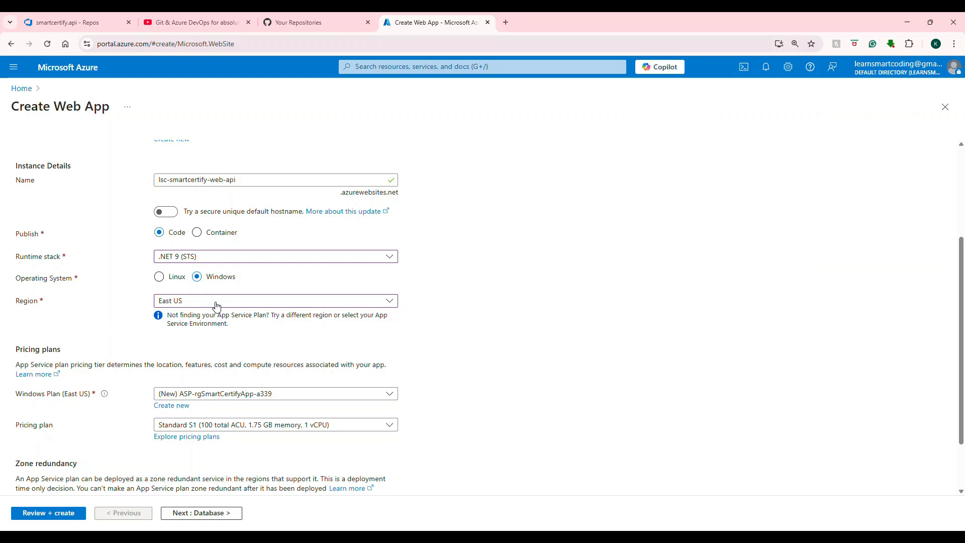
pyautogui.click(217, 301)
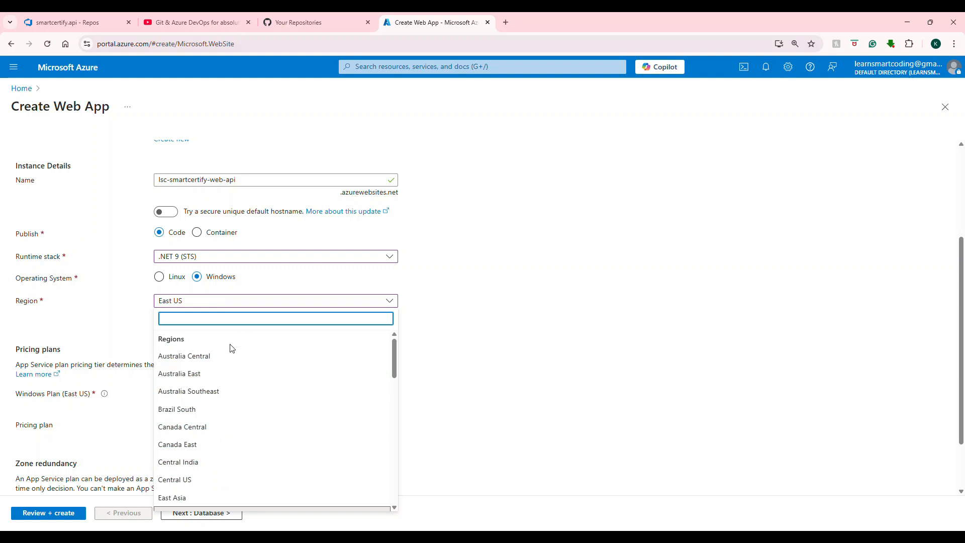
pyautogui.click(471, 320)
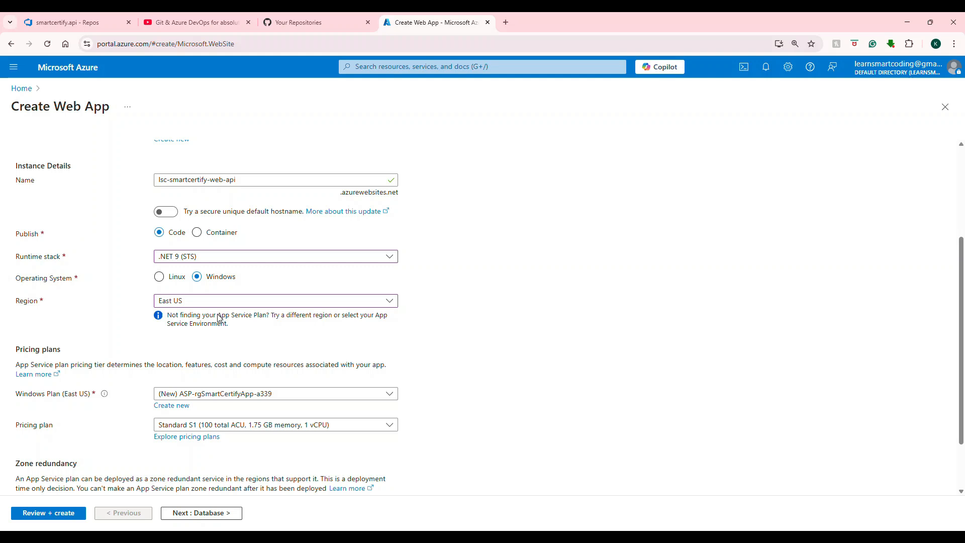
# Step: Browse the App Service pricing plans and select the Free F1 plan
pyautogui.scroll(-2, 220, 318)
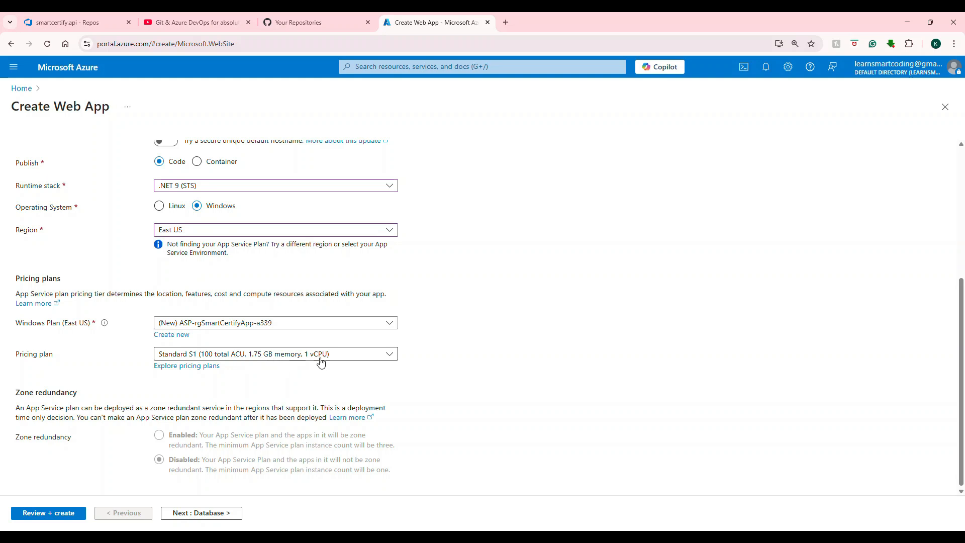
pyautogui.click(209, 371)
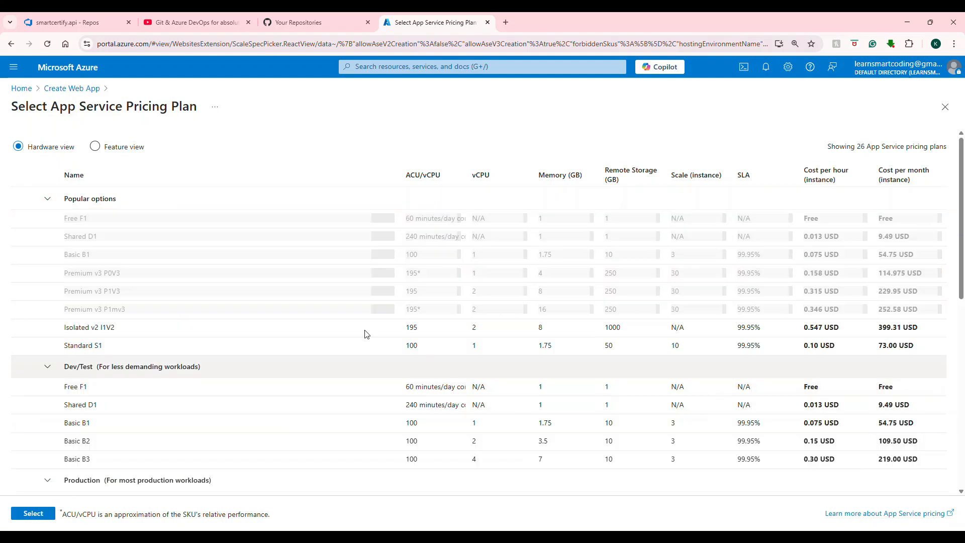
pyautogui.scroll(-2, 234, 256)
pyautogui.scroll(1, 235, 256)
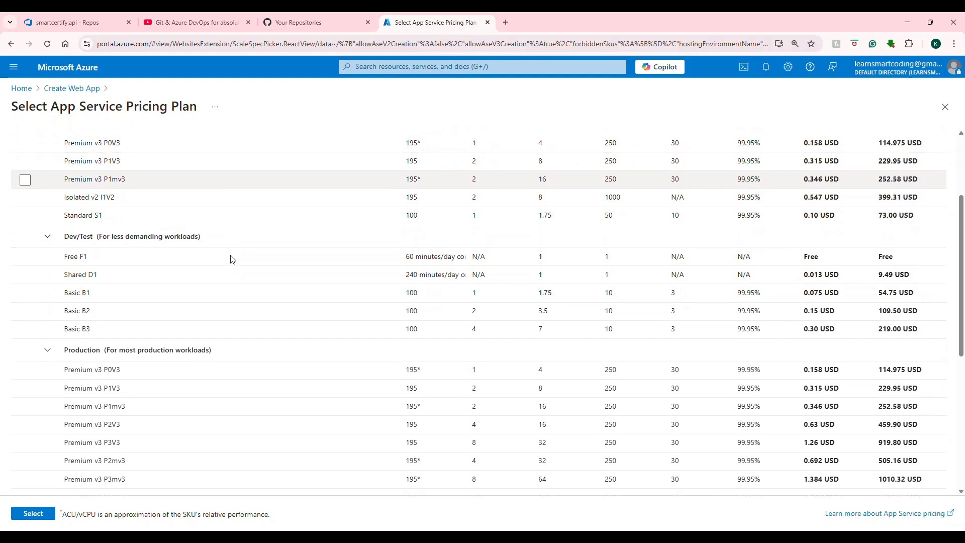
pyautogui.scroll(-1, 232, 259)
pyautogui.scroll(2, 233, 259)
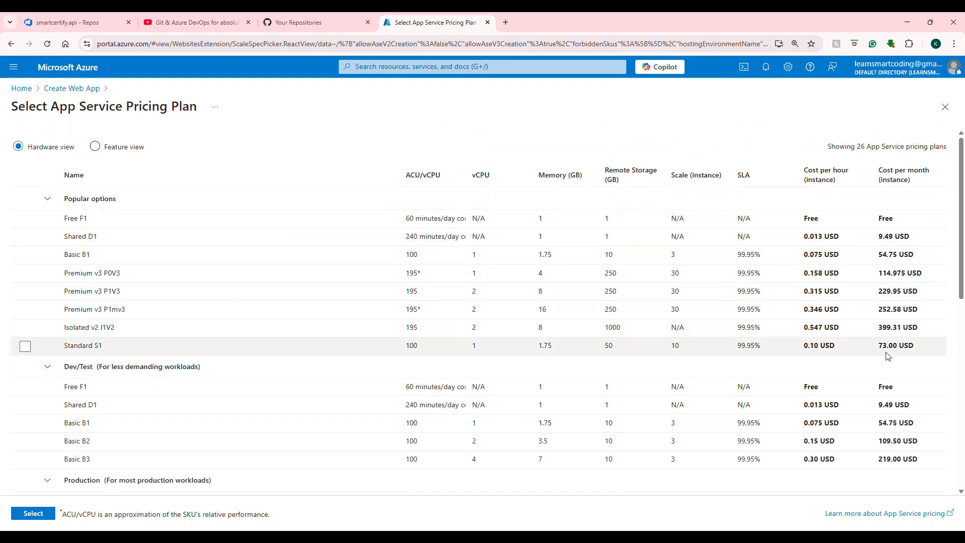
pyautogui.moveTo(881, 345); pyautogui.dragTo(920, 348)
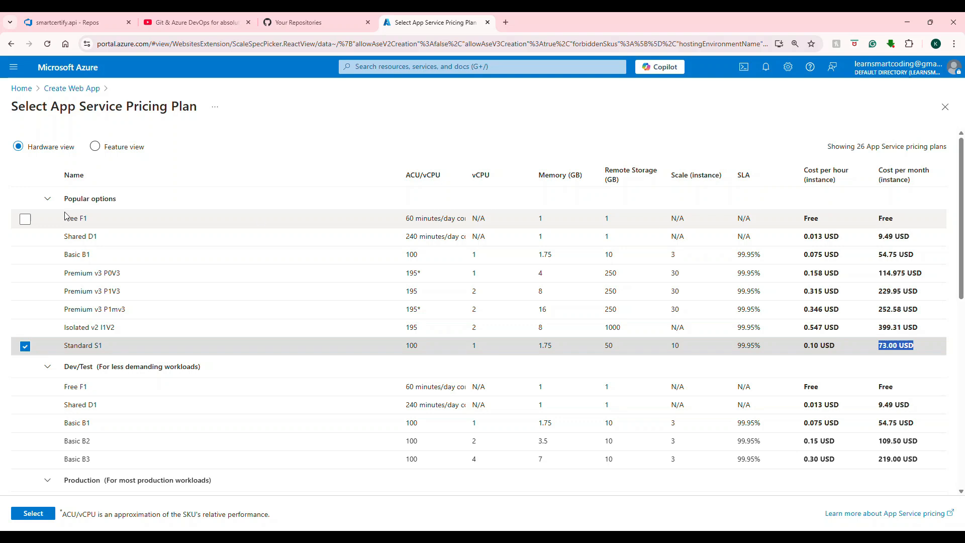
pyautogui.click(25, 220)
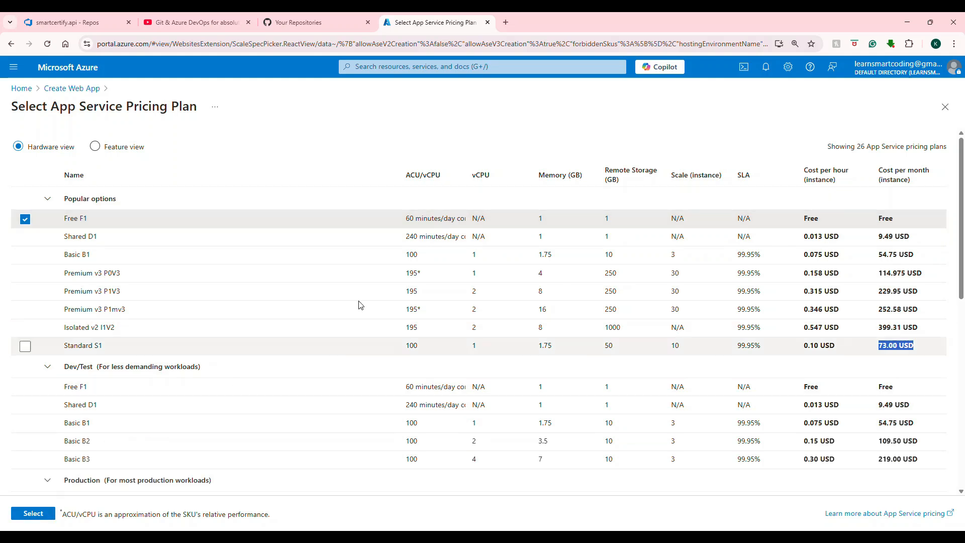
pyautogui.scroll(-9, 810, 300)
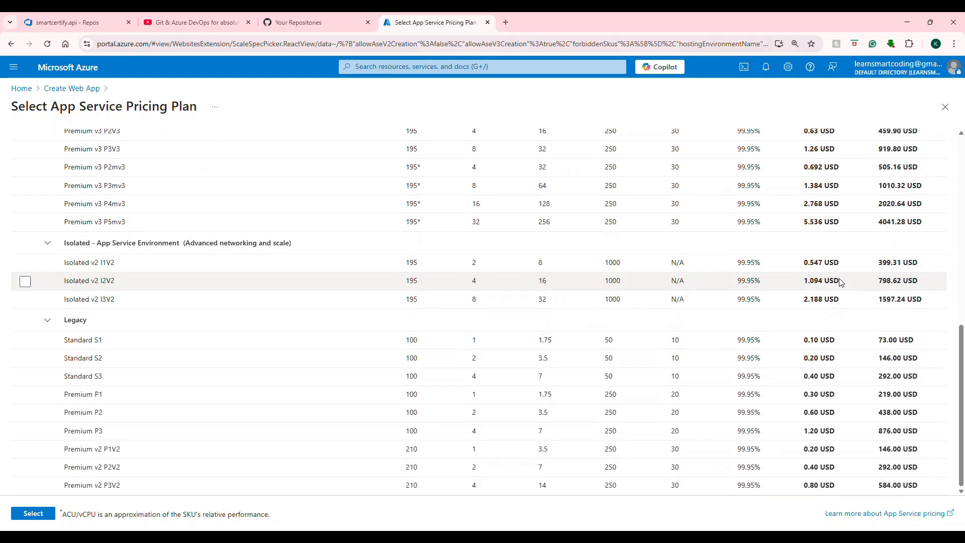
pyautogui.scroll(10, 837, 279)
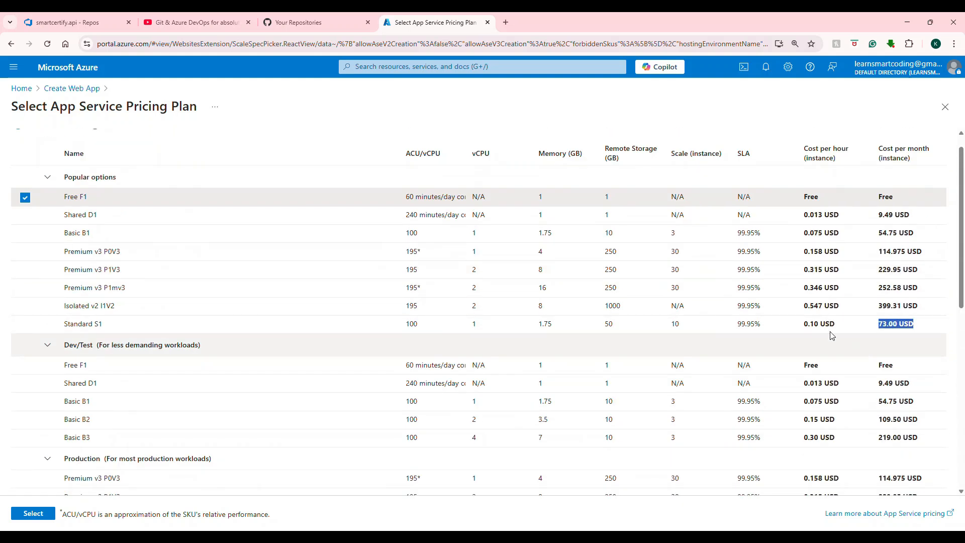
pyautogui.scroll(-8, 825, 282)
pyautogui.scroll(8, 654, 262)
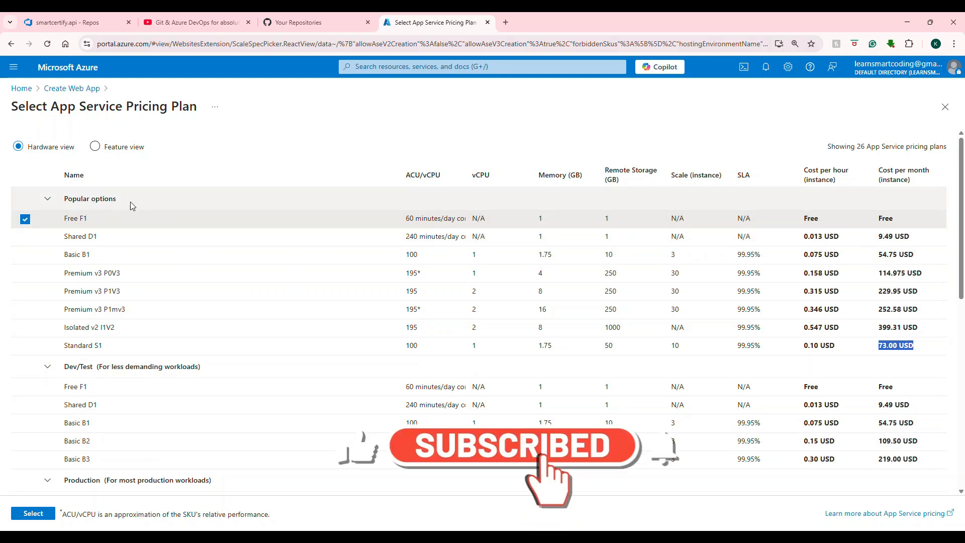
pyautogui.click(31, 513)
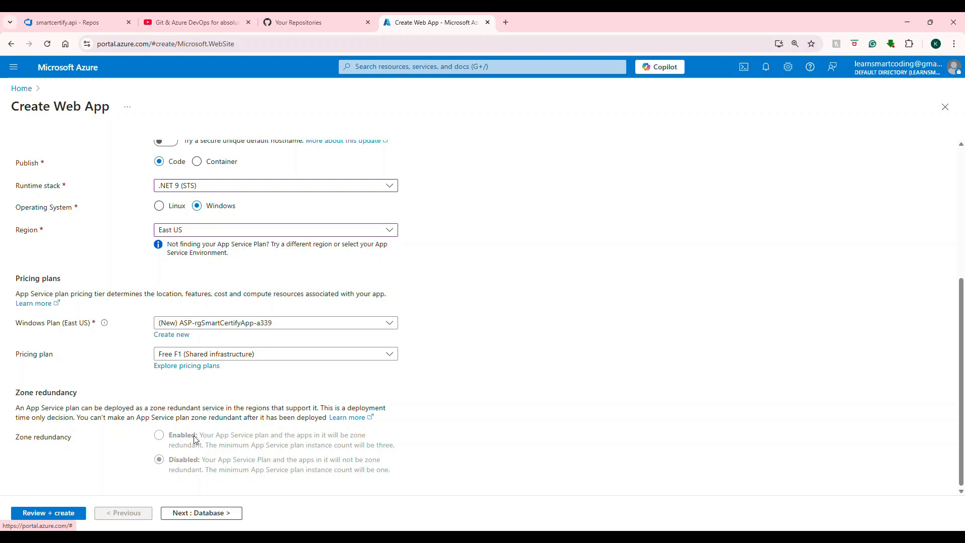
# Step: Step past the Database tab and review the continuous deployment and authentication settings on the Deployment tab
pyautogui.click(214, 513)
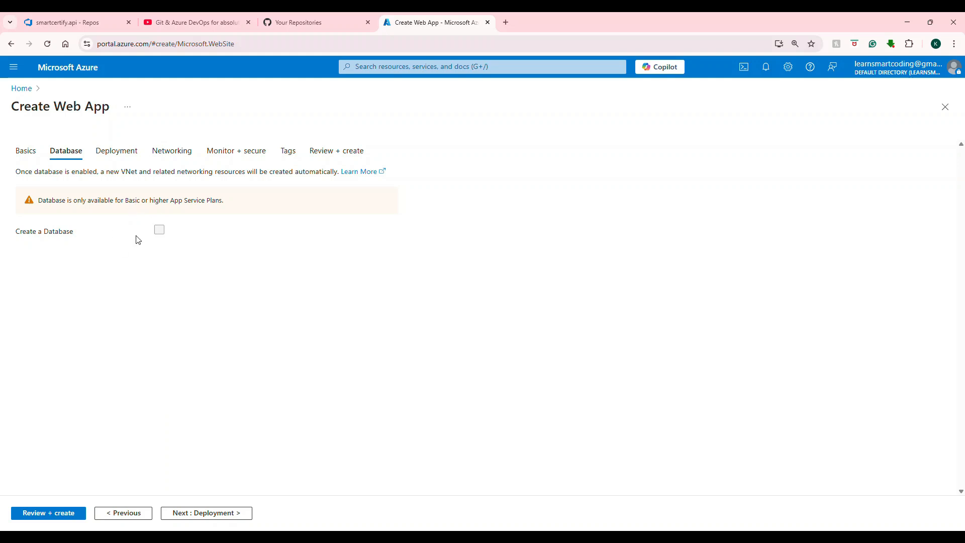
pyautogui.click(185, 514)
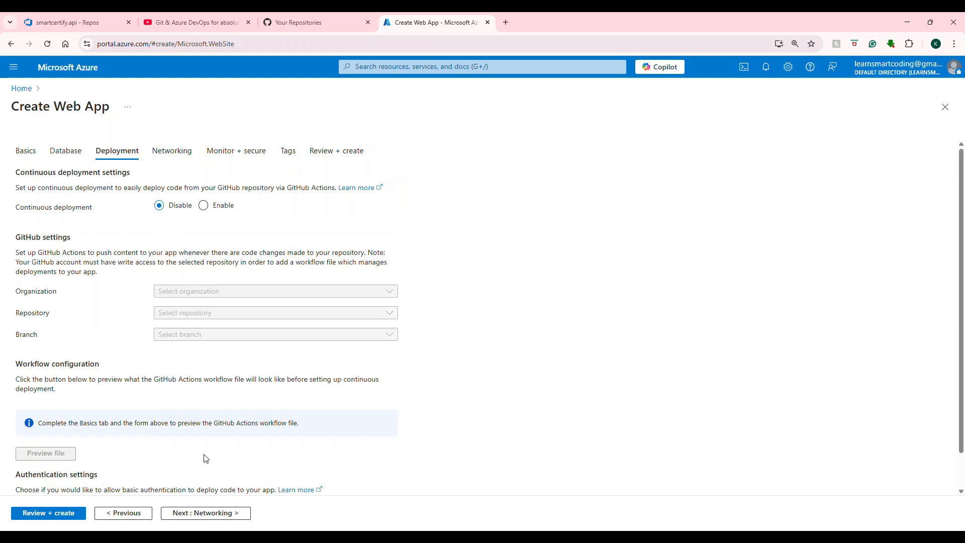
pyautogui.scroll(-3, 217, 420)
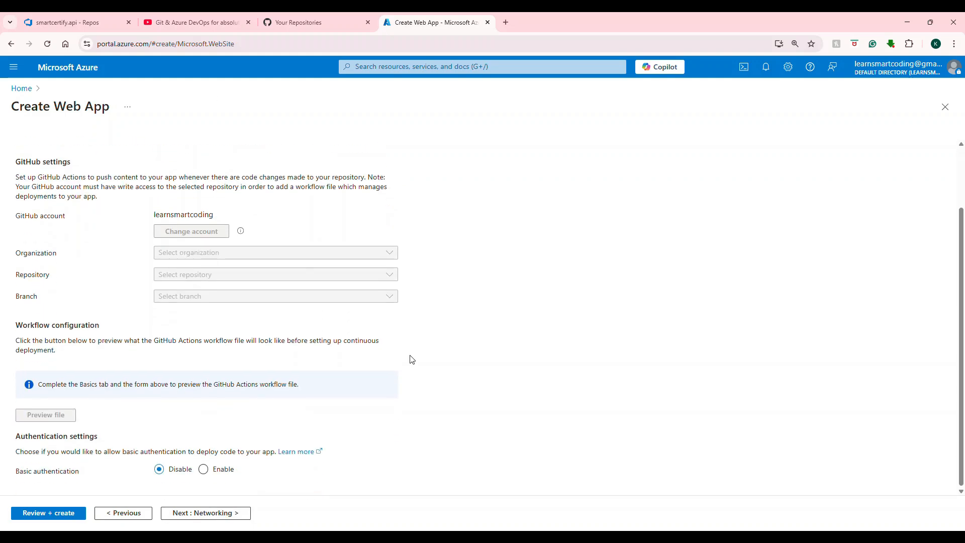
pyautogui.scroll(2, 268, 361)
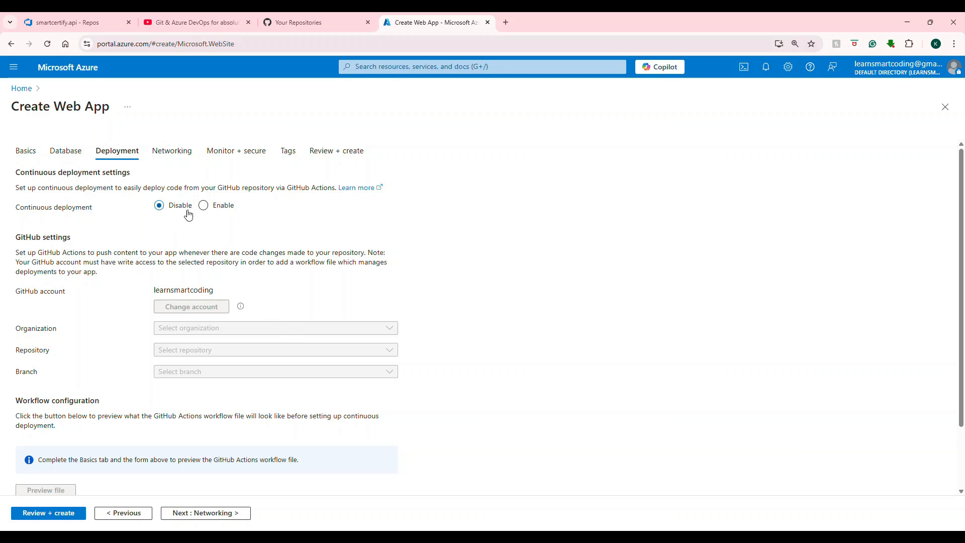
pyautogui.scroll(-2, 186, 215)
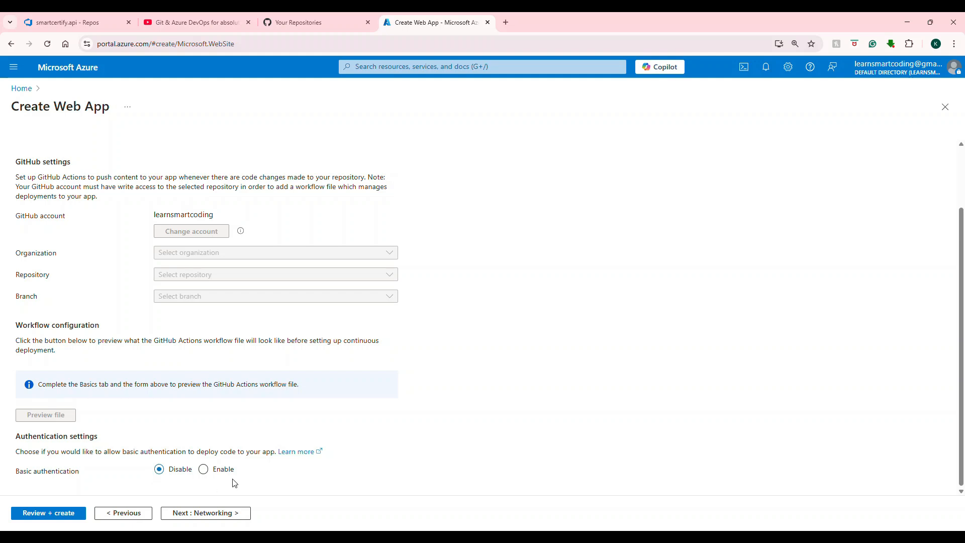
# Step: Switch to Visual Studio to view the API project's Publish option, then return to the browser
pyautogui.click(594, 538)
pyautogui.rightClick(691, 102)
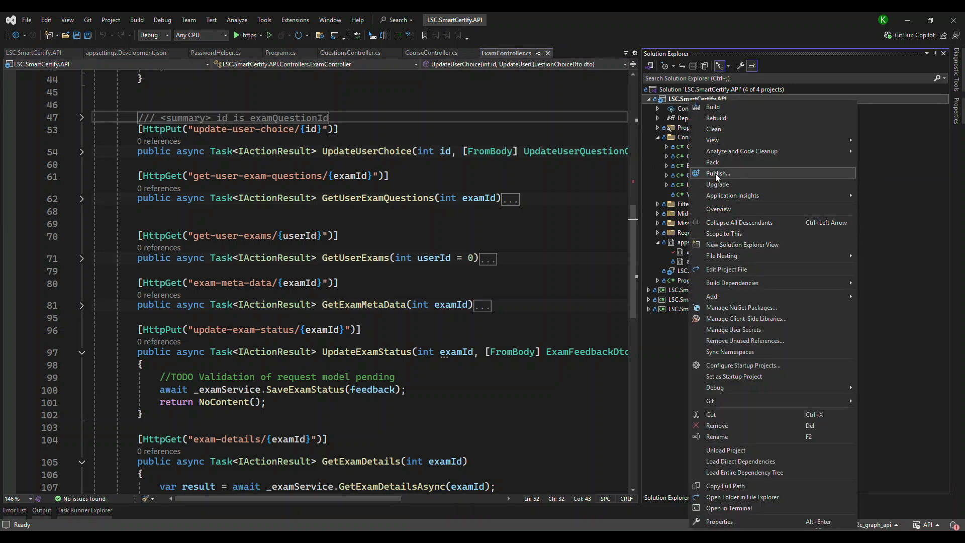
pyautogui.click(906, 25)
pyautogui.click(906, 25)
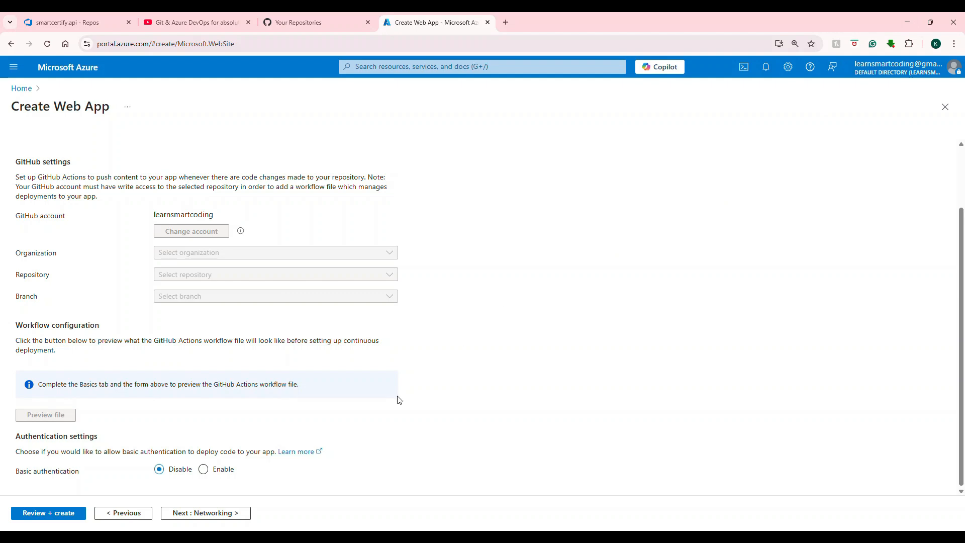
# Step: Continue through Networking with public access on and disable Application Insights under Monitor + secure
pyautogui.click(204, 514)
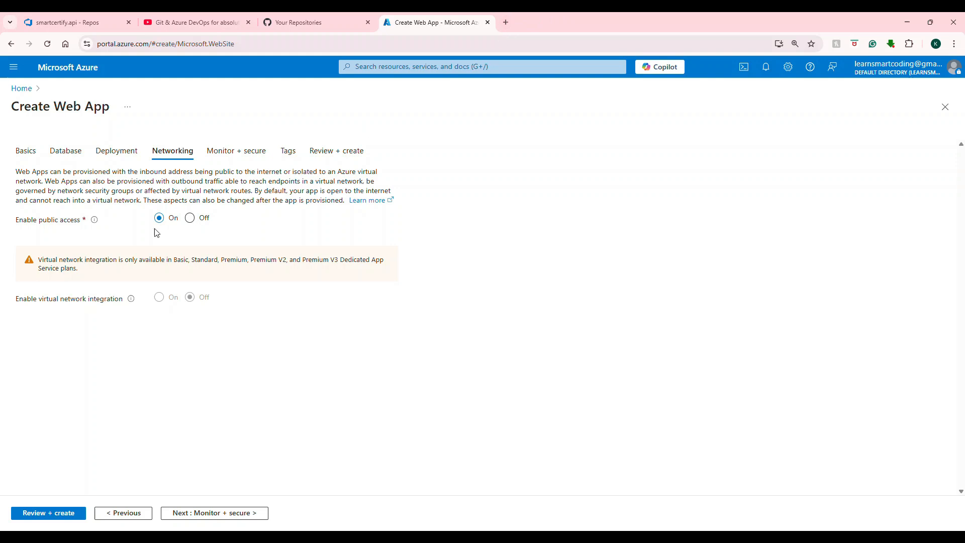
pyautogui.click(233, 154)
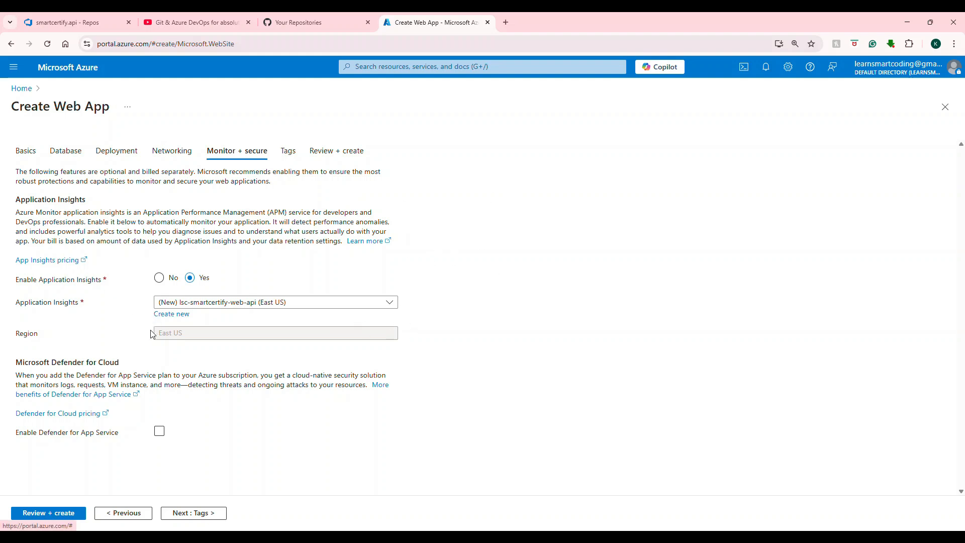
pyautogui.click(159, 277)
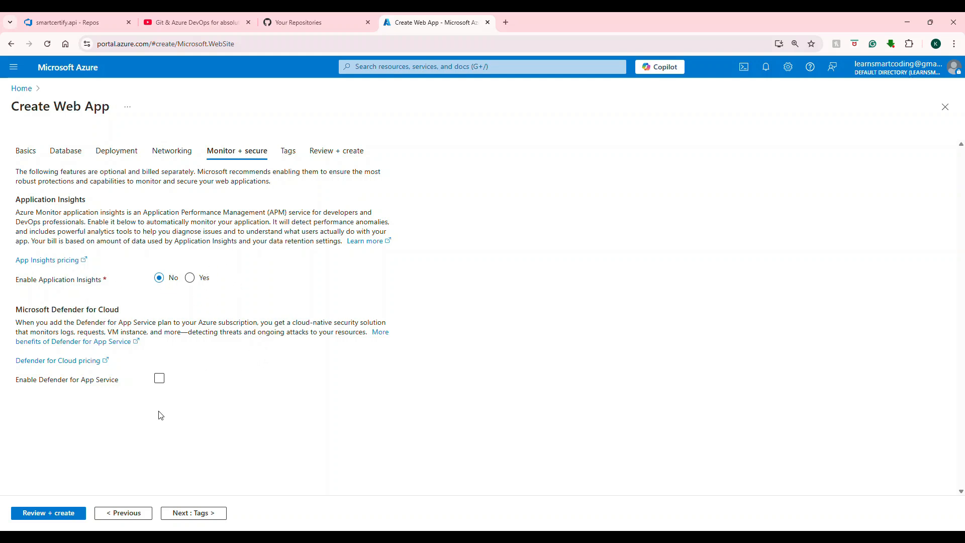
# Step: Check the channel, demo and environment tags and continue to Review + create
pyautogui.click(196, 514)
pyautogui.click(76, 235)
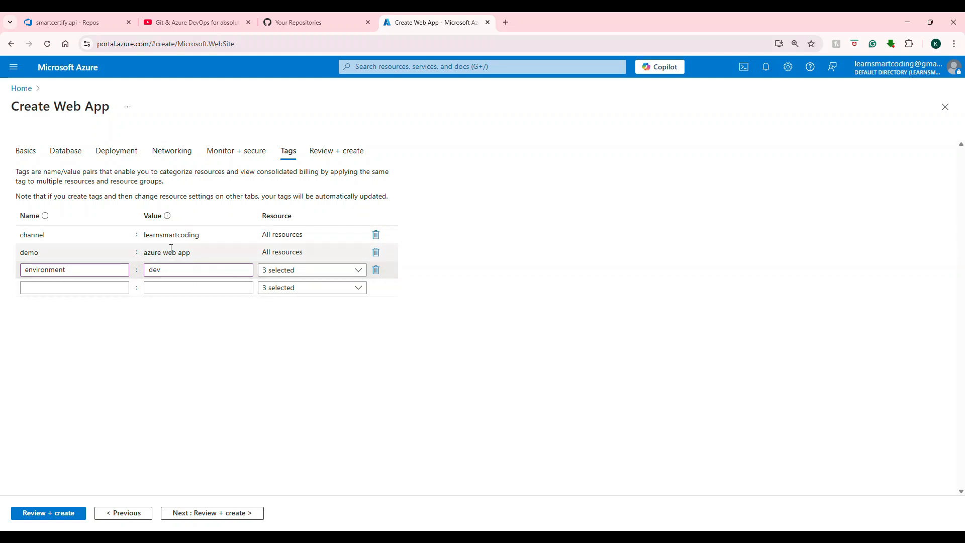
pyautogui.click(229, 514)
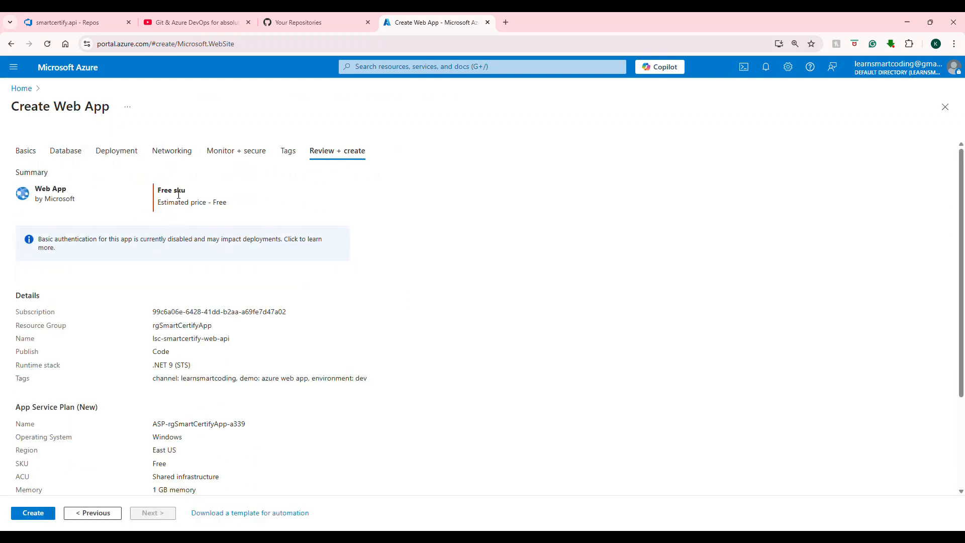
# Step: Review the free-tier summary and details, then create the web app
pyautogui.moveTo(227, 204); pyautogui.dragTo(157, 189)
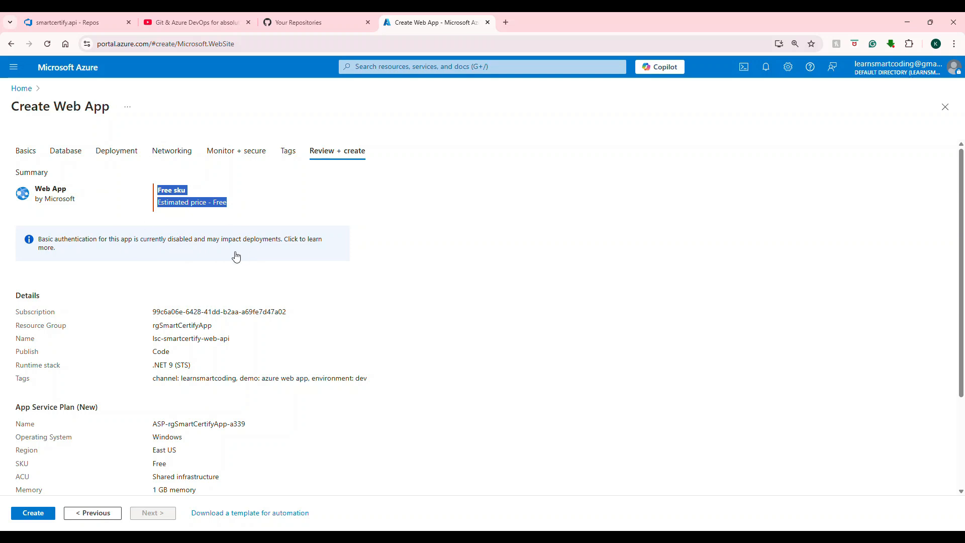
pyautogui.scroll(-3, 223, 272)
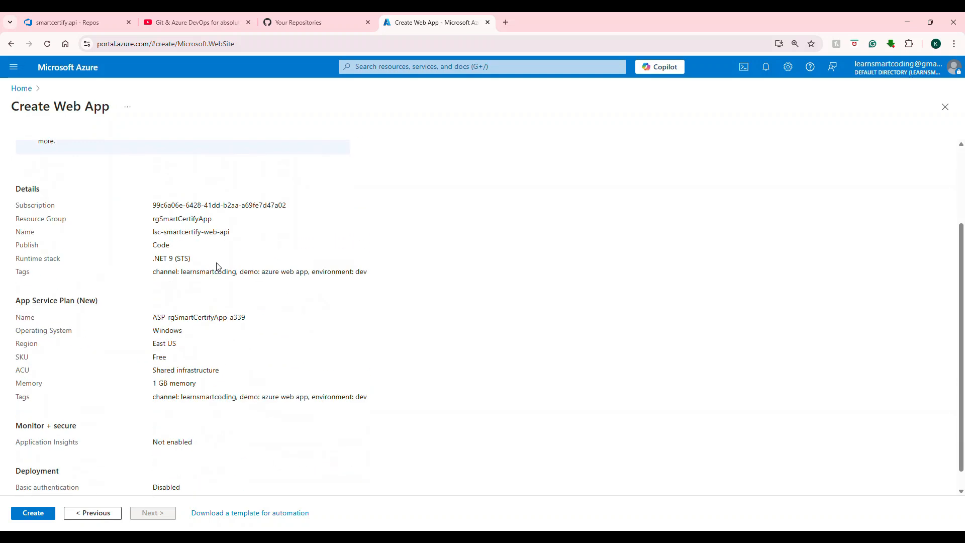
pyautogui.click(42, 511)
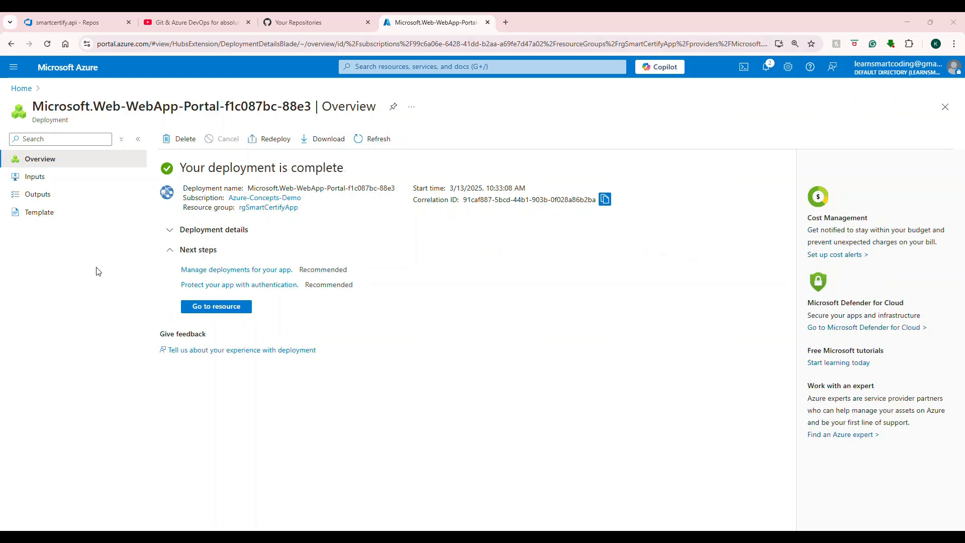
# Step: Go to the new web app resource and open its default domain in the browser
pyautogui.click(214, 308)
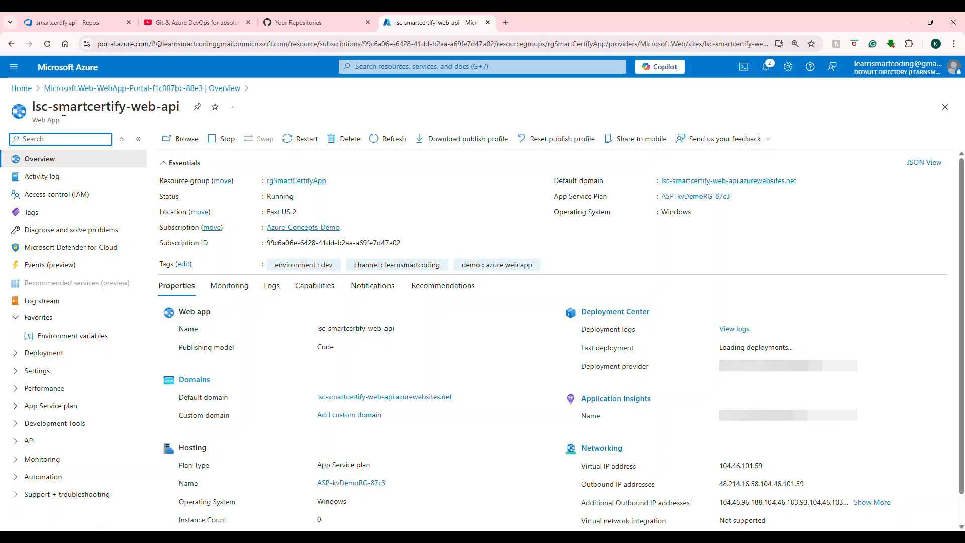
pyautogui.click(731, 184)
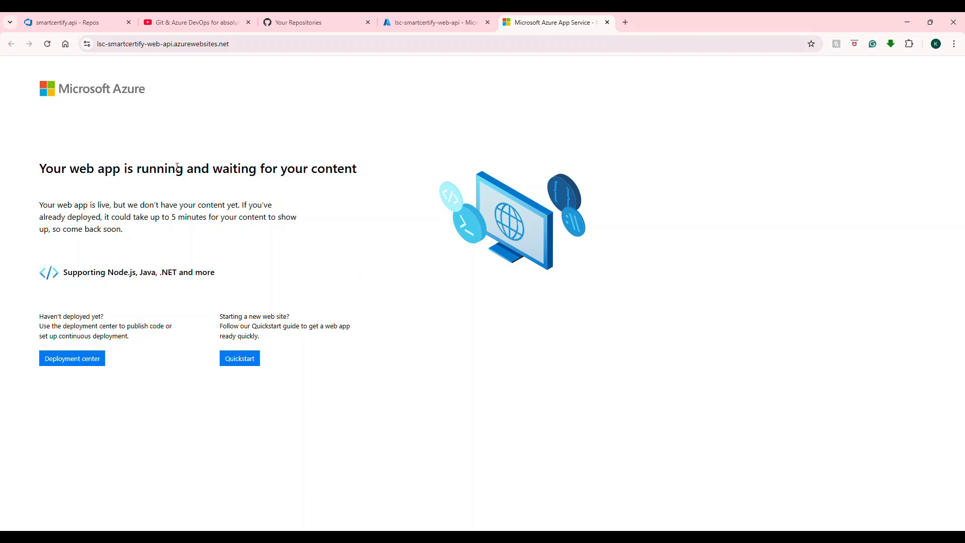
pyautogui.click(140, 51)
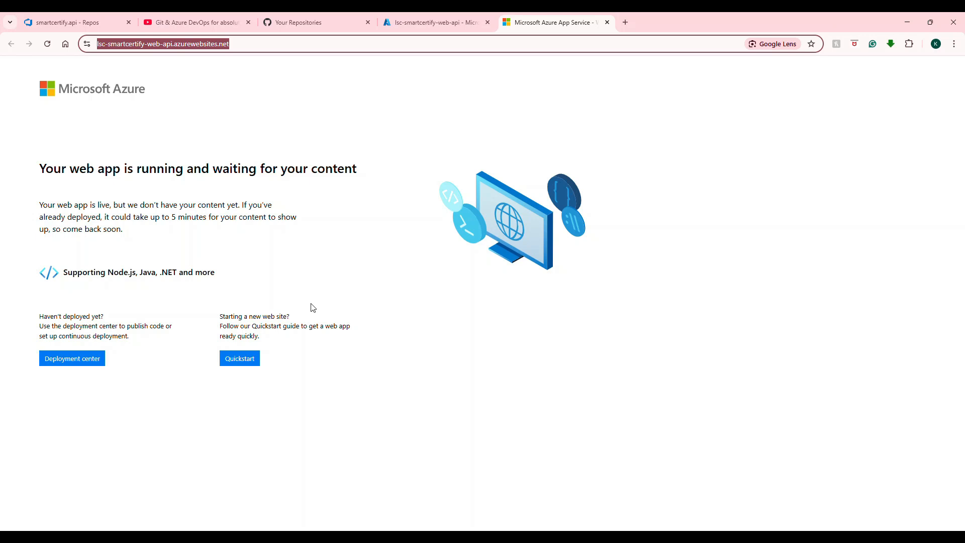
# Step: Switch to the GitHub tab and open the smartcertify-api-clean-architecture-dotnet9 repository
pyautogui.click(307, 24)
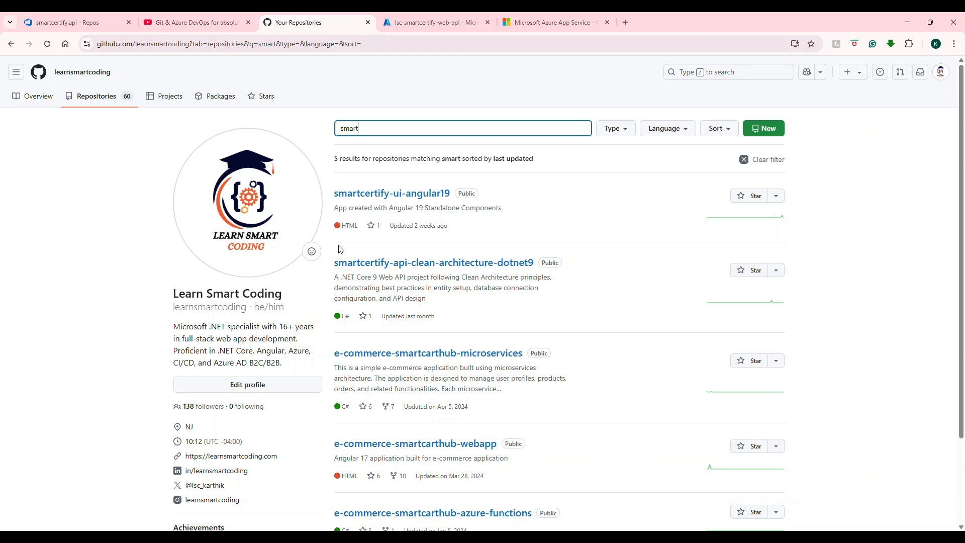
pyautogui.click(448, 270)
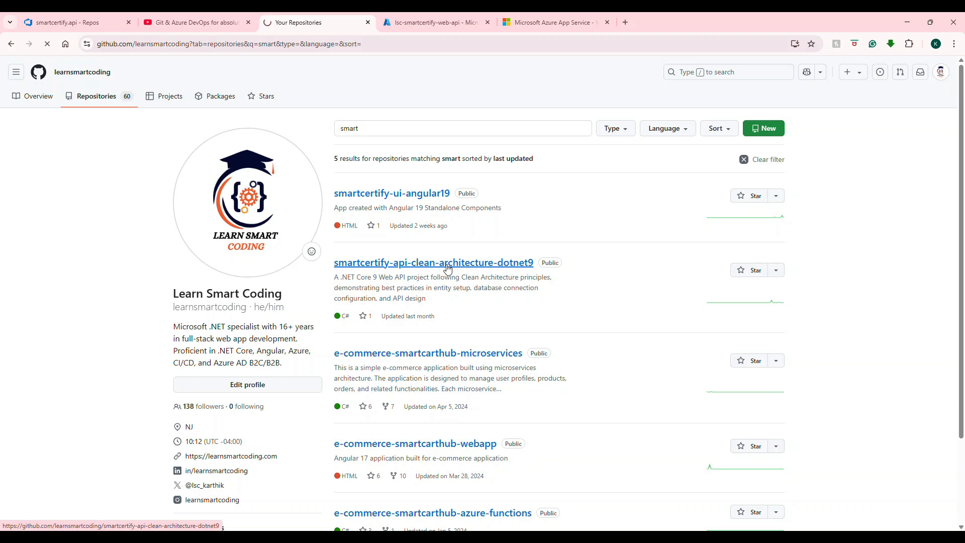
# Step: Open the smartcertify-api-clean-architecture-dotnet9 repository and view its Code clone options
pyautogui.click(620, 162)
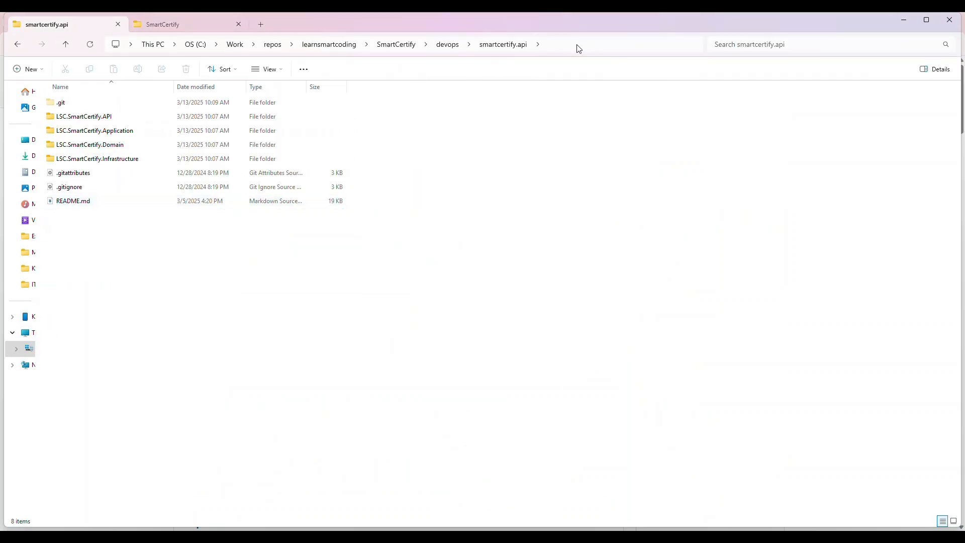
pyautogui.click(578, 45)
pyautogui.click(504, 296)
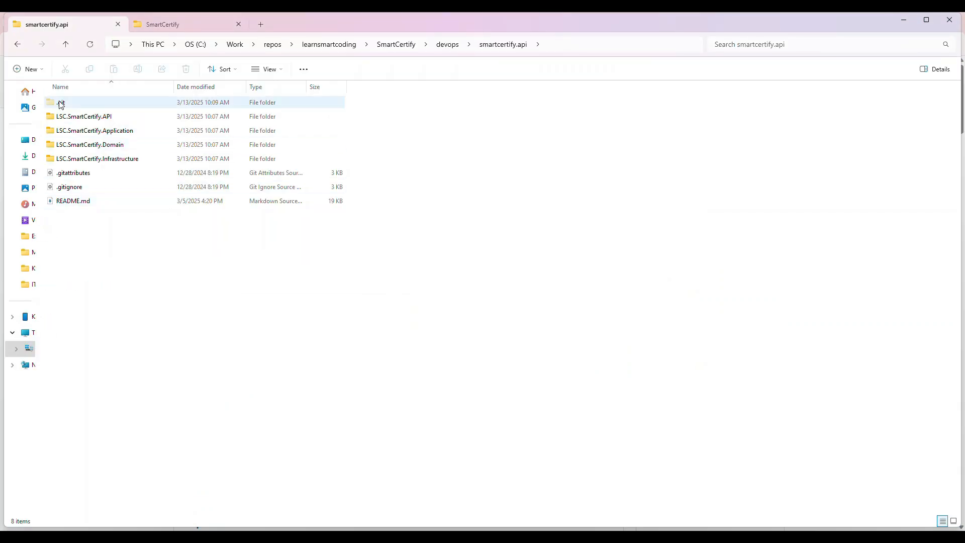
# Step: Inspect the local smartcertify.api folder and its view options, then minimize the file window
pyautogui.click(269, 69)
pyautogui.moveTo(276, 259)
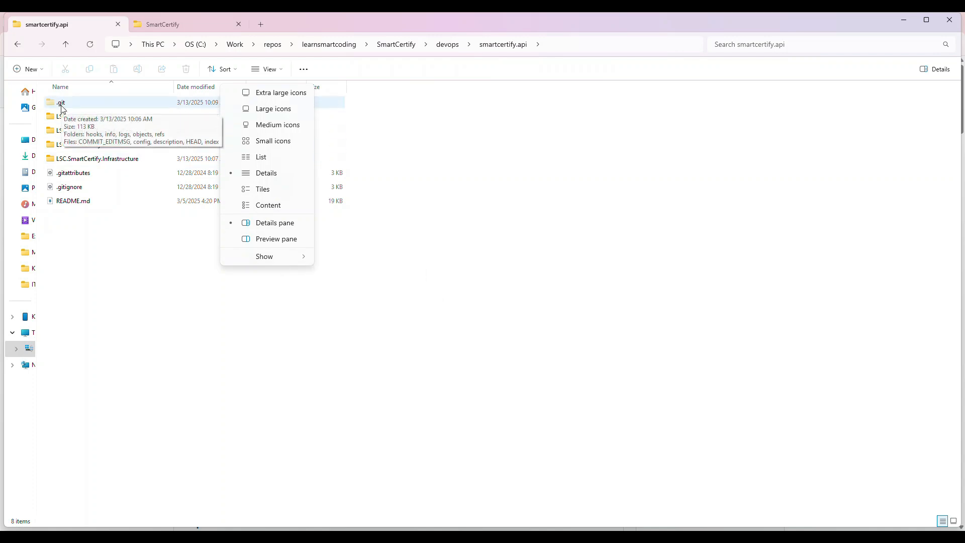
pyautogui.click(100, 255)
pyautogui.click(101, 275)
pyautogui.hotkey('alt', 'Tab')
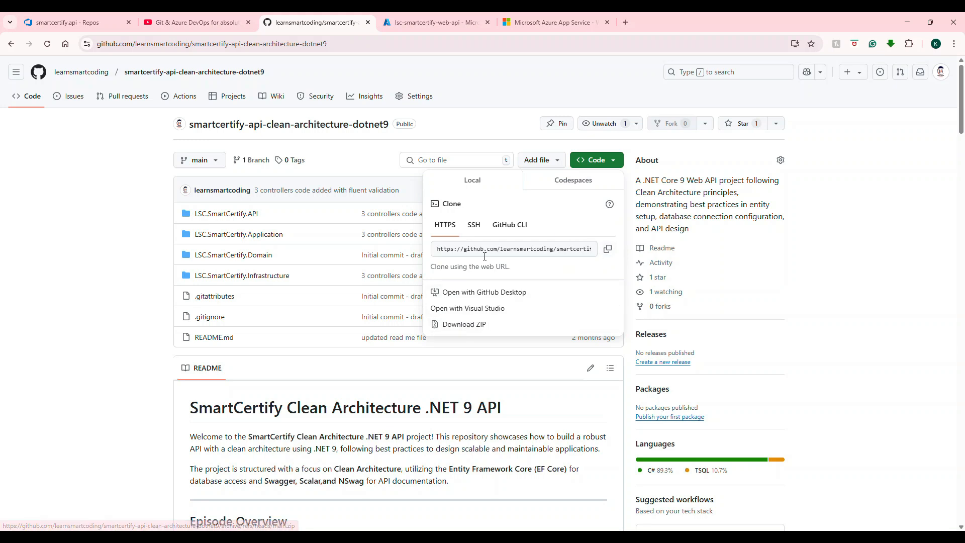
pyautogui.hotkey('alt', 'Tab')
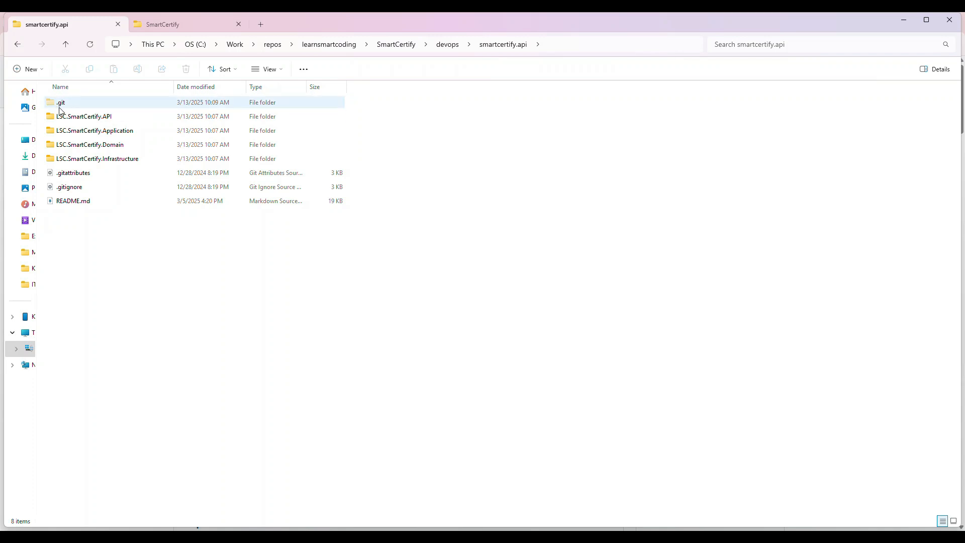
pyautogui.click(905, 22)
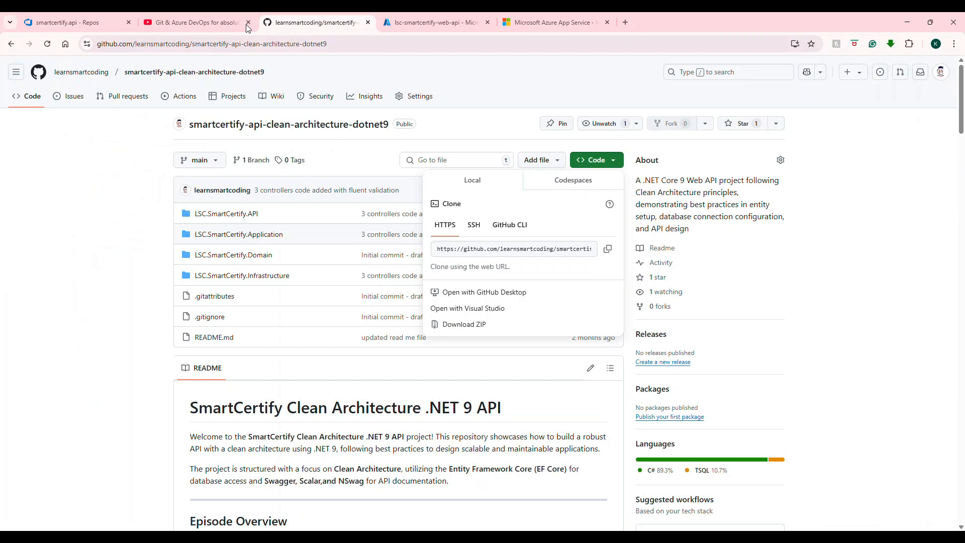
pyautogui.click(209, 14)
pyautogui.scroll(1, 806, 156)
pyautogui.scroll(2, 806, 156)
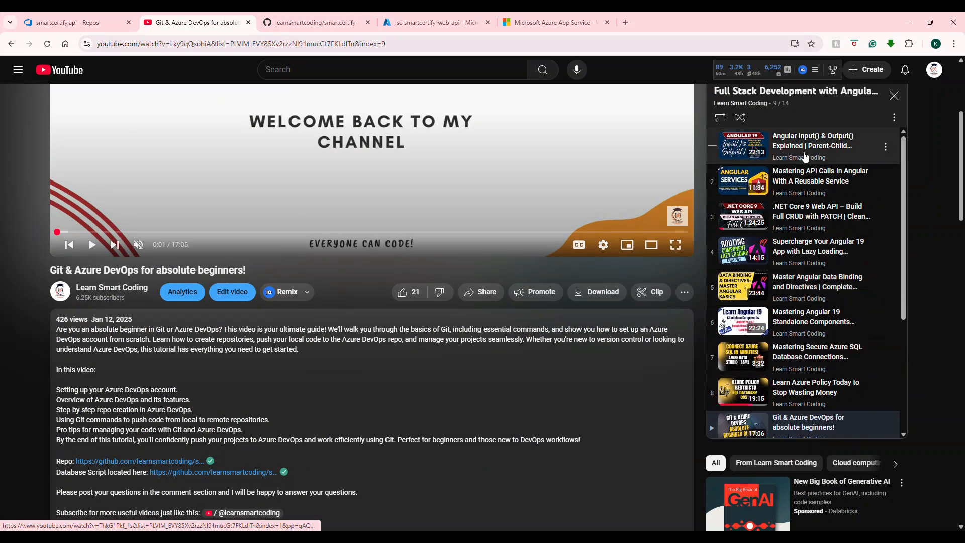
pyautogui.scroll(-3, 806, 155)
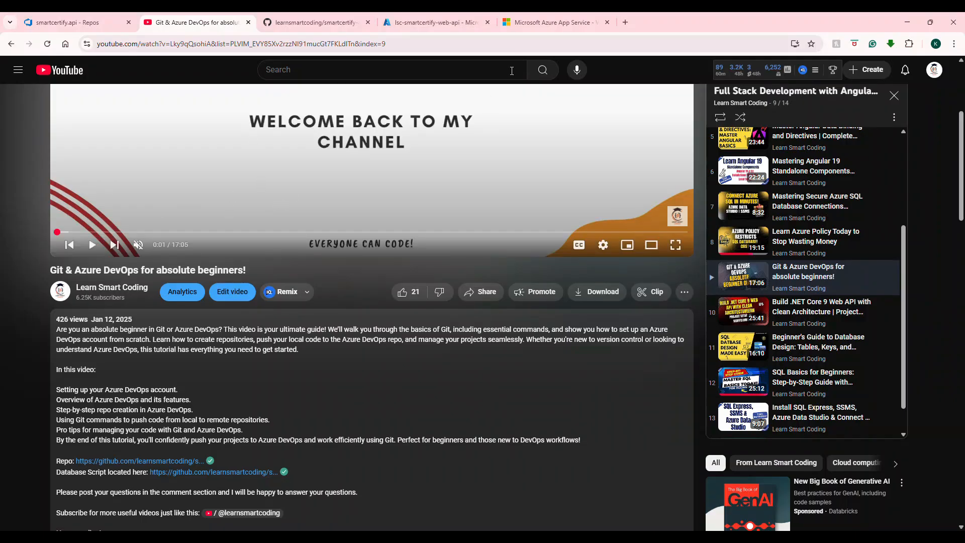
# Step: Inspect the smartcertify.api repository in Azure DevOps Repos and its repository list
pyautogui.click(56, 26)
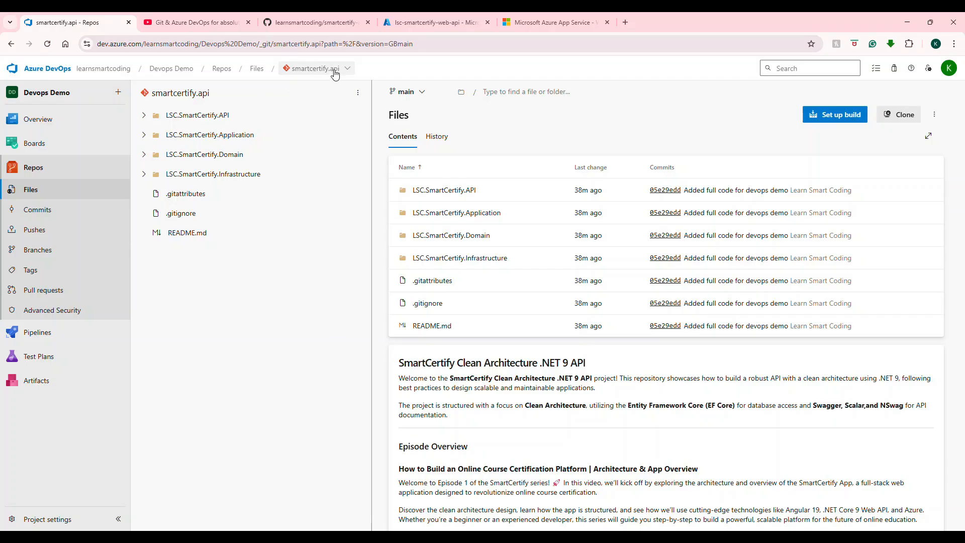
pyautogui.hotkey('ctrl', 'l')
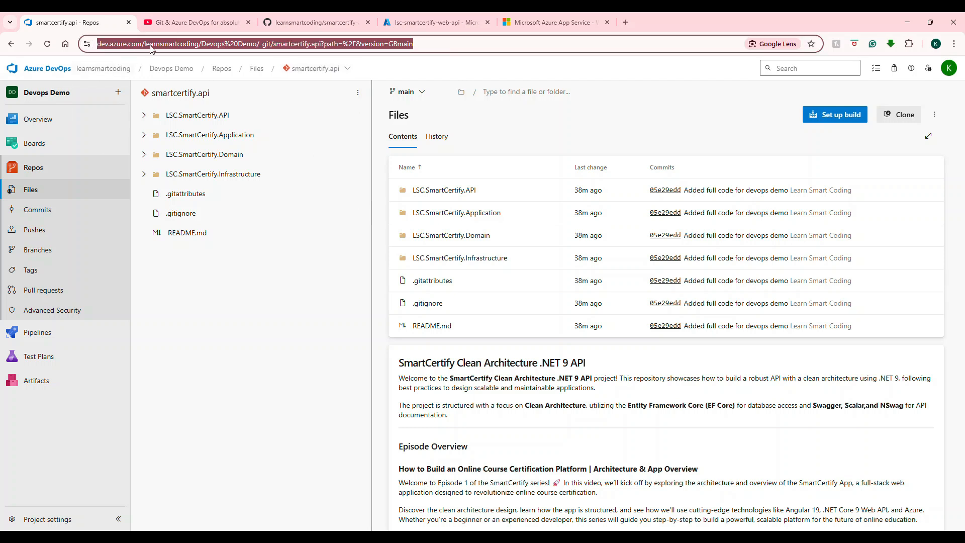
pyautogui.click(332, 70)
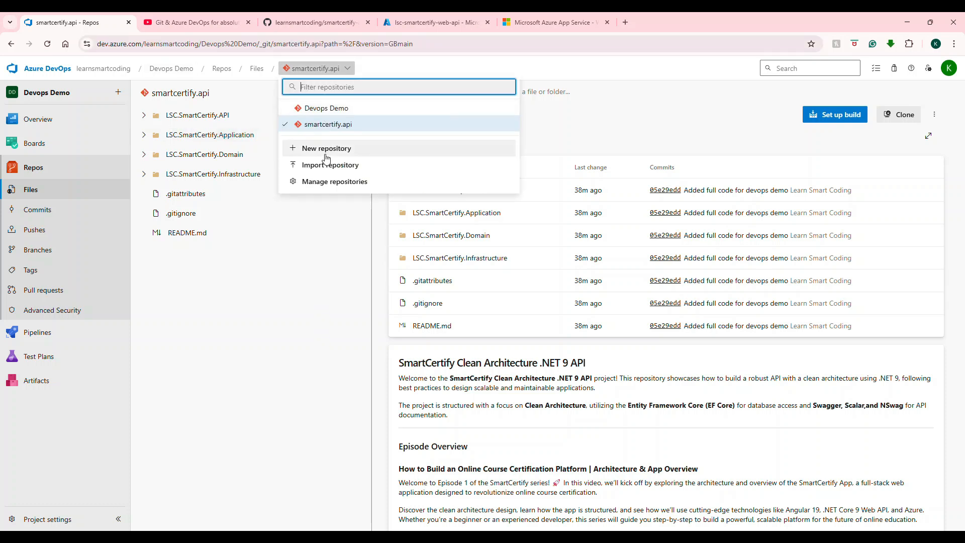
pyautogui.click(240, 326)
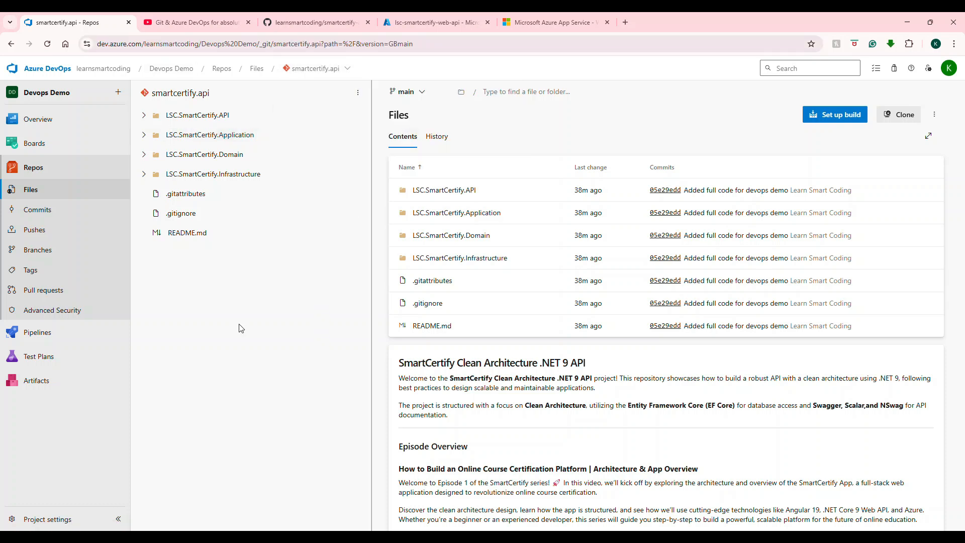
pyautogui.click(186, 24)
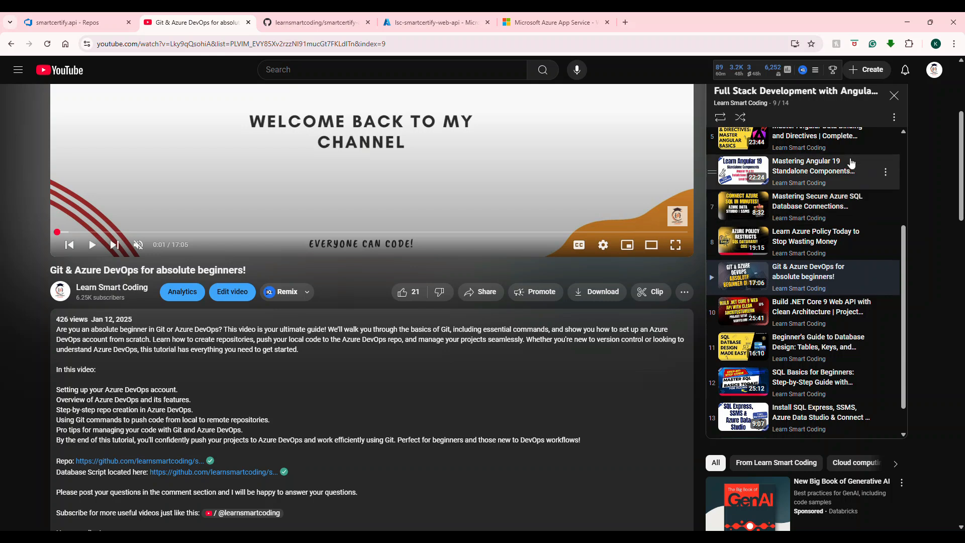
pyautogui.scroll(3, 852, 198)
pyautogui.scroll(-3, 851, 197)
pyautogui.scroll(2, 852, 198)
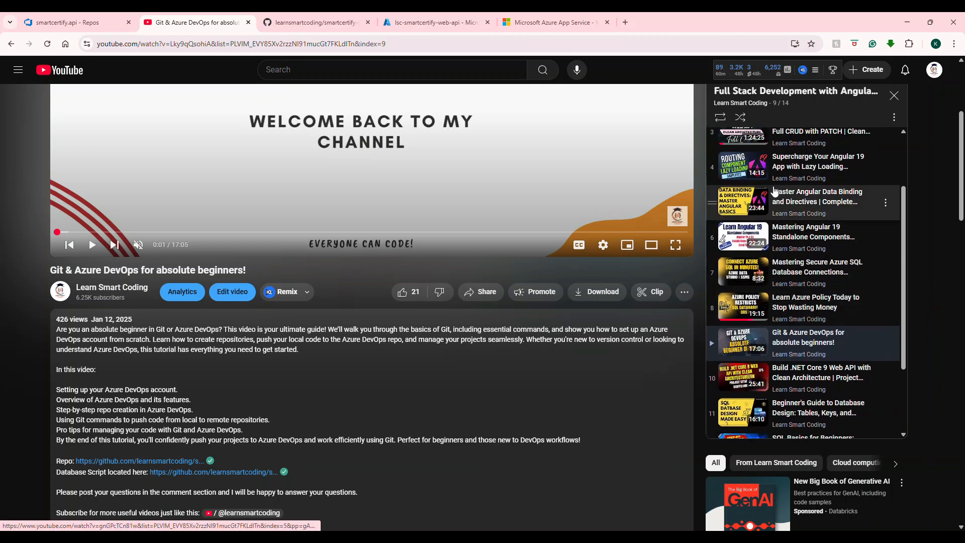
pyautogui.click(86, 22)
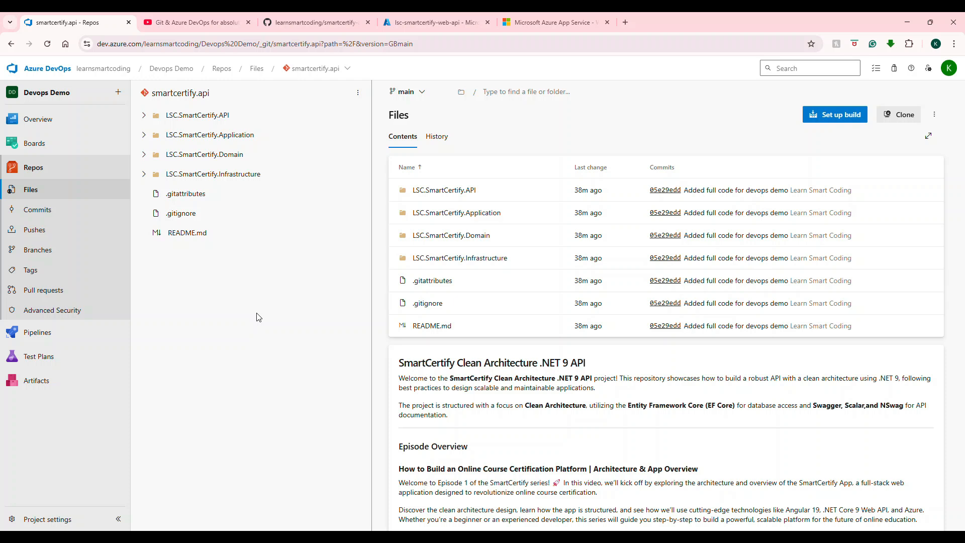
# Step: Create a new pipeline from the smartcertify.api Azure Repos Git repository using the ASP.NET template
pyautogui.click(31, 333)
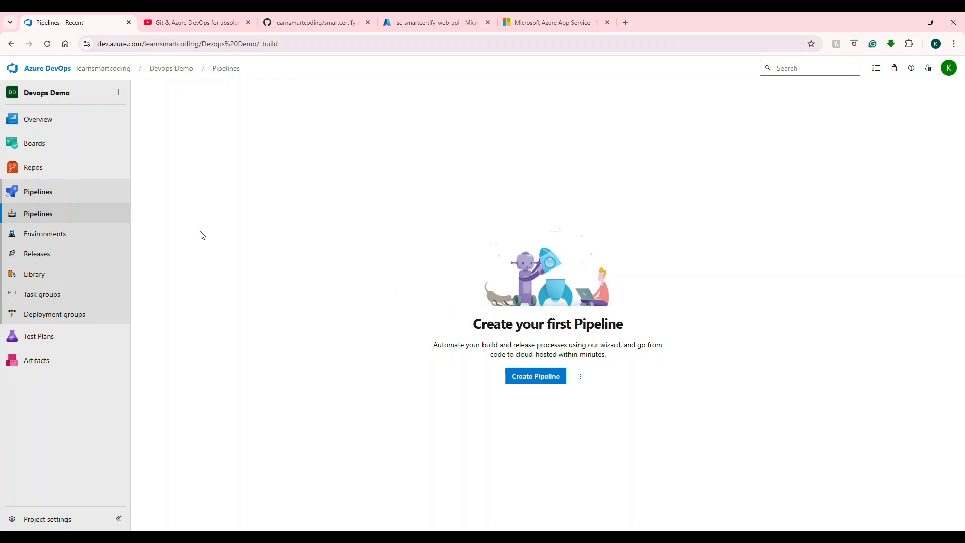
pyautogui.moveTo(82, 165)
pyautogui.click(541, 381)
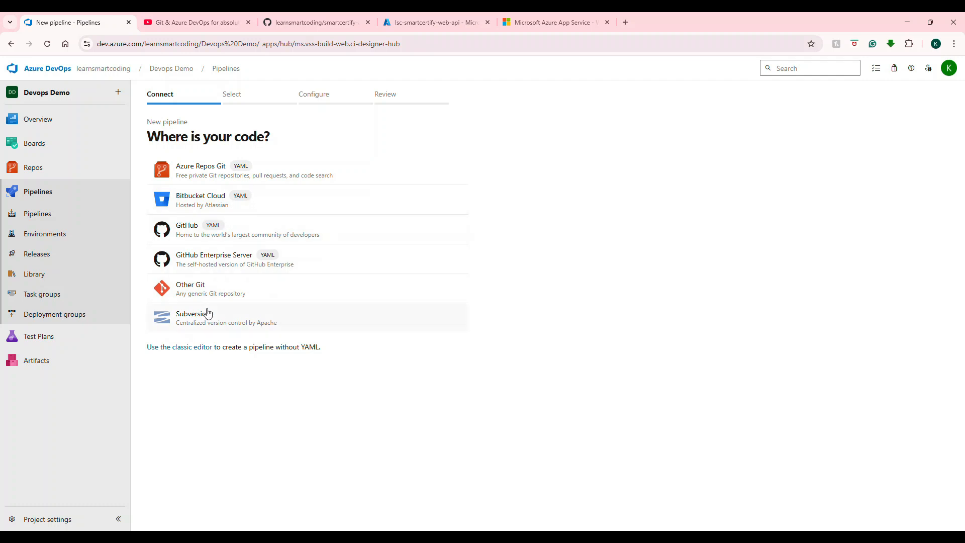
pyautogui.click(191, 173)
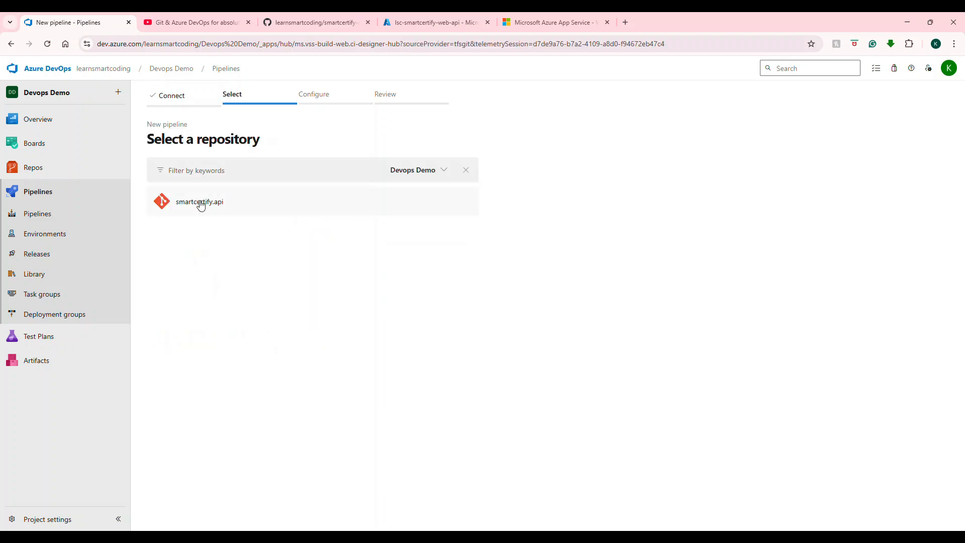
pyautogui.click(454, 172)
pyautogui.click(299, 277)
pyautogui.click(207, 210)
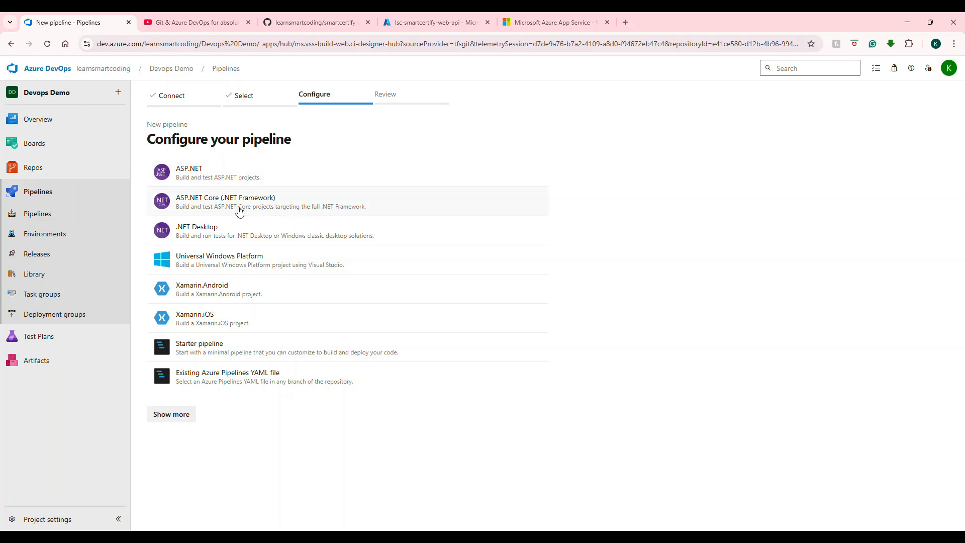
pyautogui.click(259, 183)
# Step: Change the pipeline YAML trigger branch from master to main
pyautogui.scroll(-2, 333, 230)
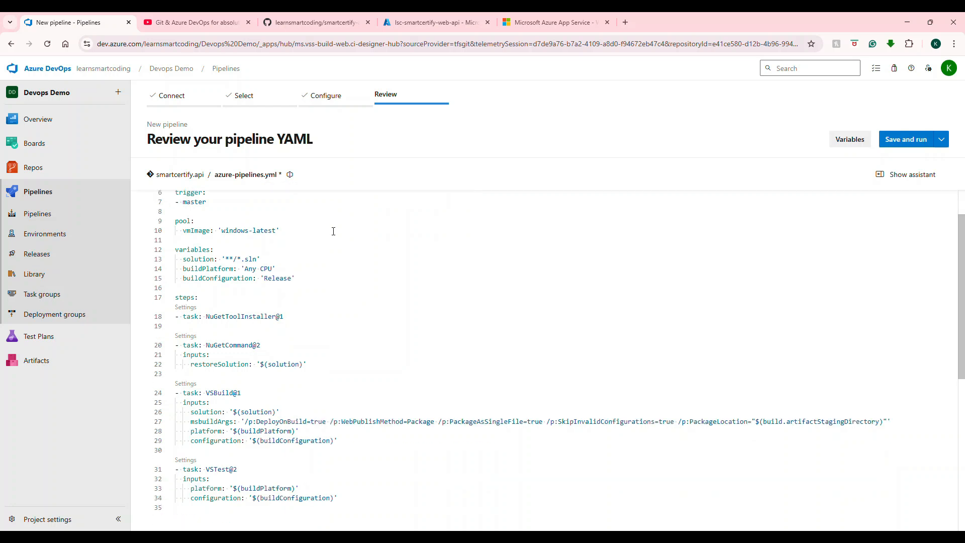
pyautogui.scroll(3, 346, 237)
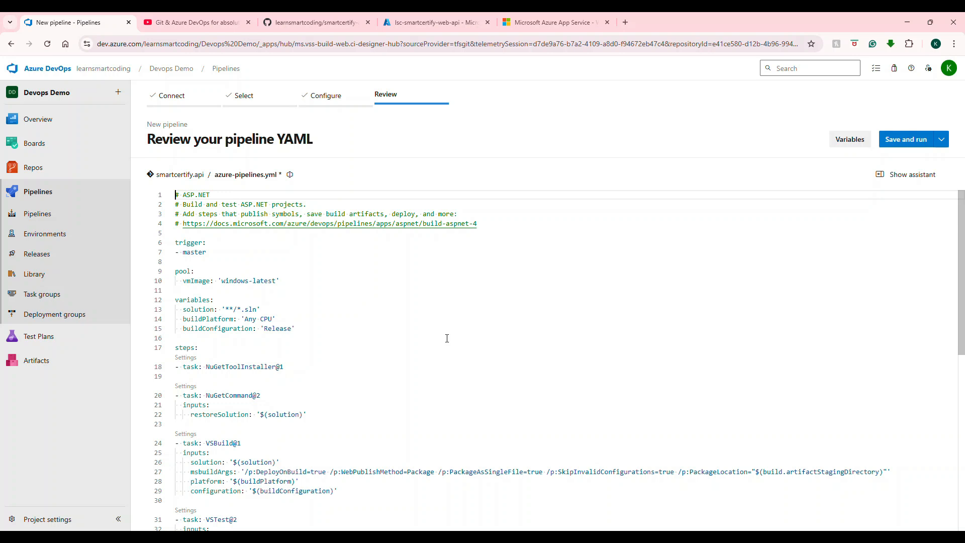
pyautogui.scroll(-3, 406, 298)
pyautogui.scroll(2, 408, 300)
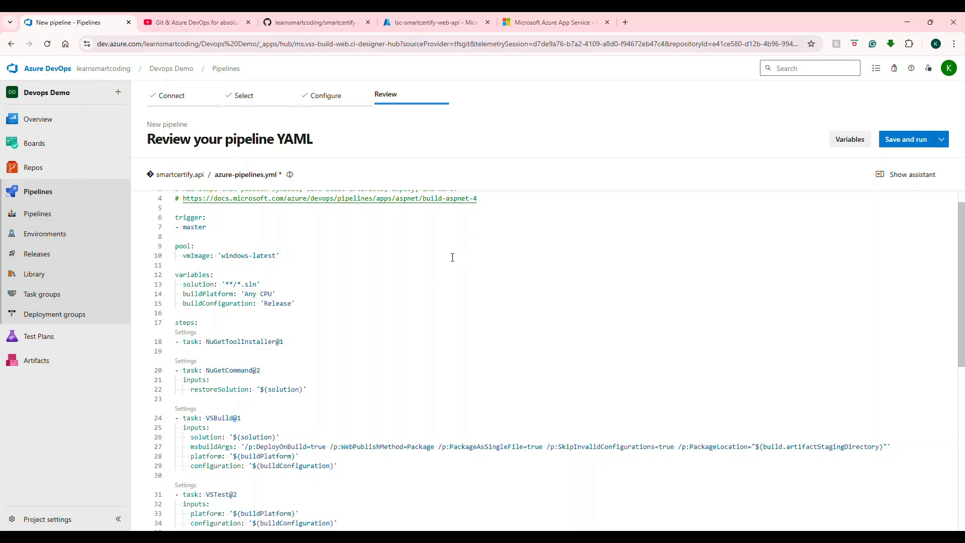
pyautogui.scroll(1, 463, 283)
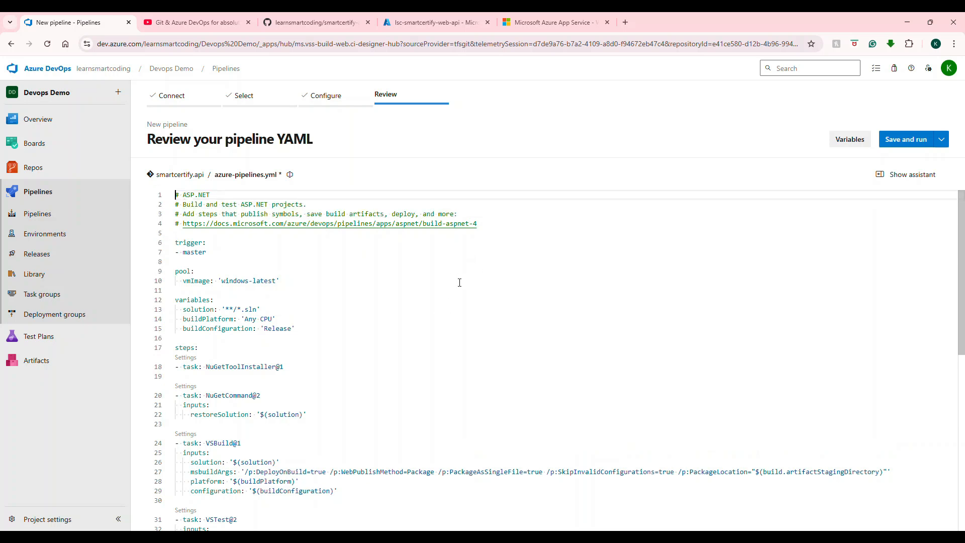
pyautogui.click(191, 254)
pyautogui.doubleClick(191, 253)
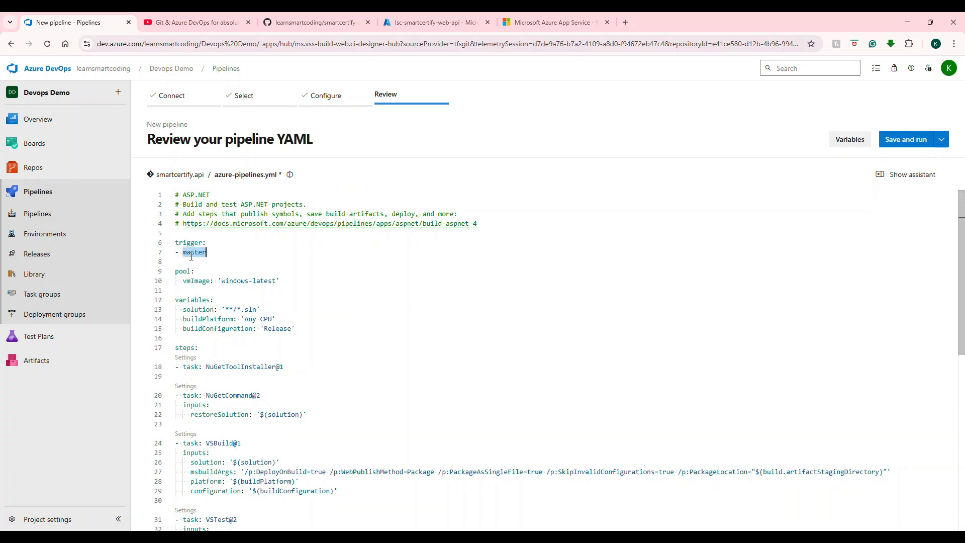
pyautogui.write('main')
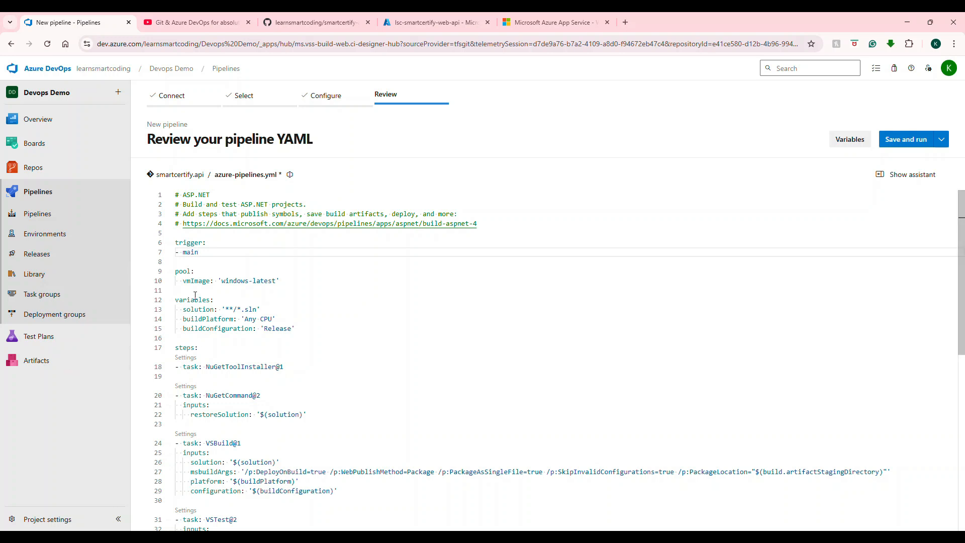
# Step: Append a PublishBuildArtifacts@1 task publishing build.artifactStagingDirectory as artifact 'drop' to Container at the end of the YAML
pyautogui.scroll(-2, 265, 289)
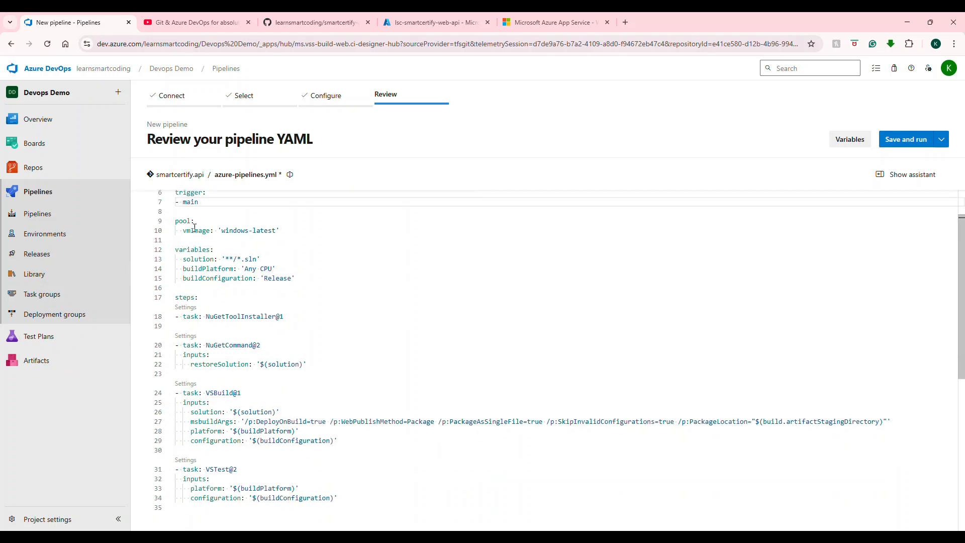
pyautogui.moveTo(222, 230); pyautogui.dragTo(275, 229)
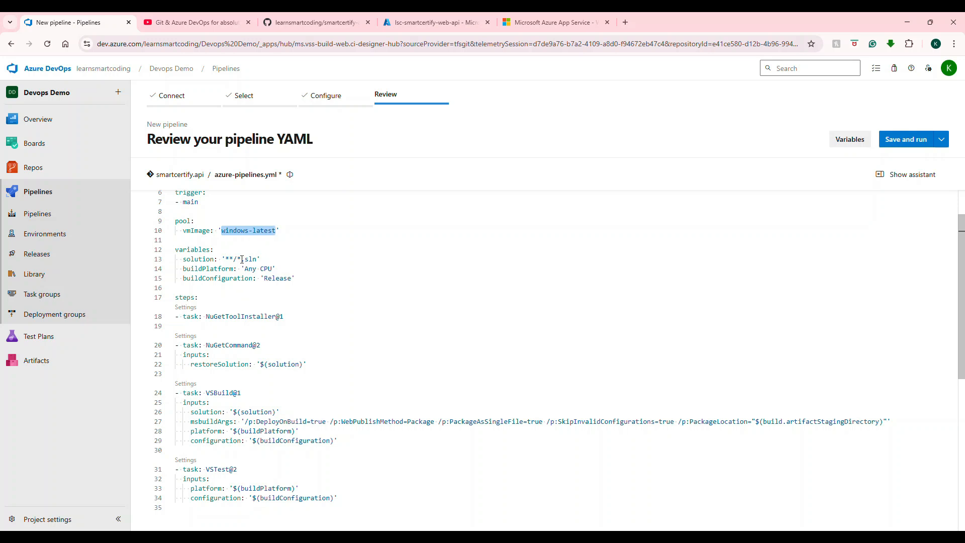
pyautogui.scroll(-1, 260, 285)
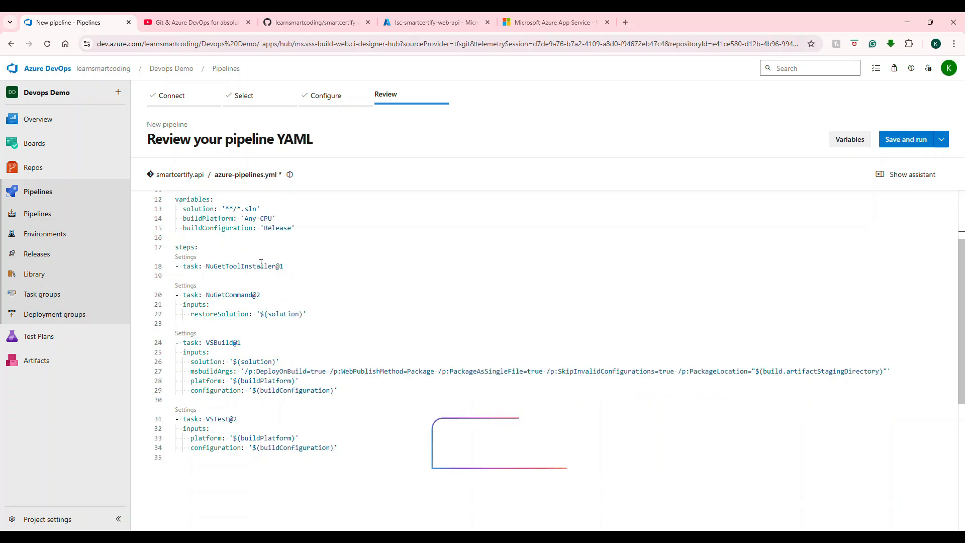
pyautogui.scroll(-1, 279, 271)
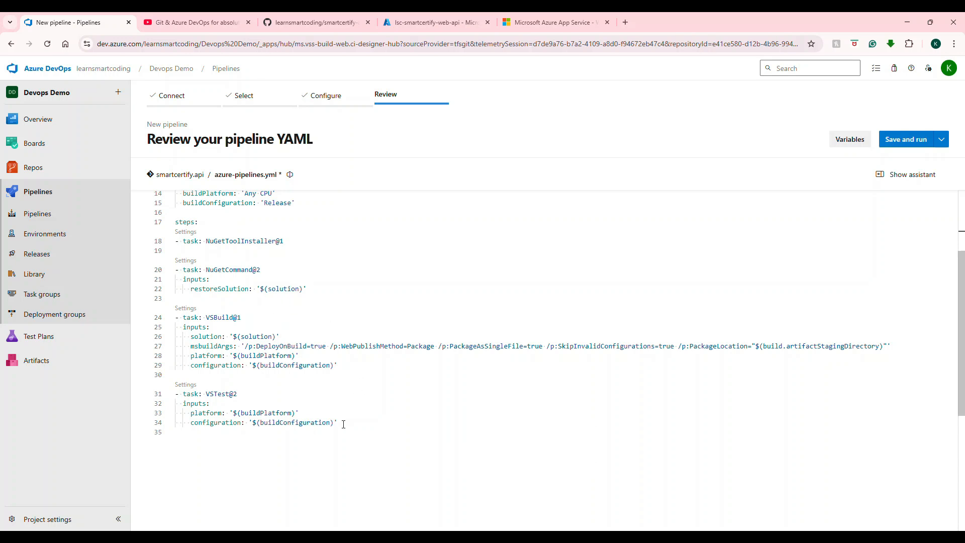
pyautogui.click(385, 422)
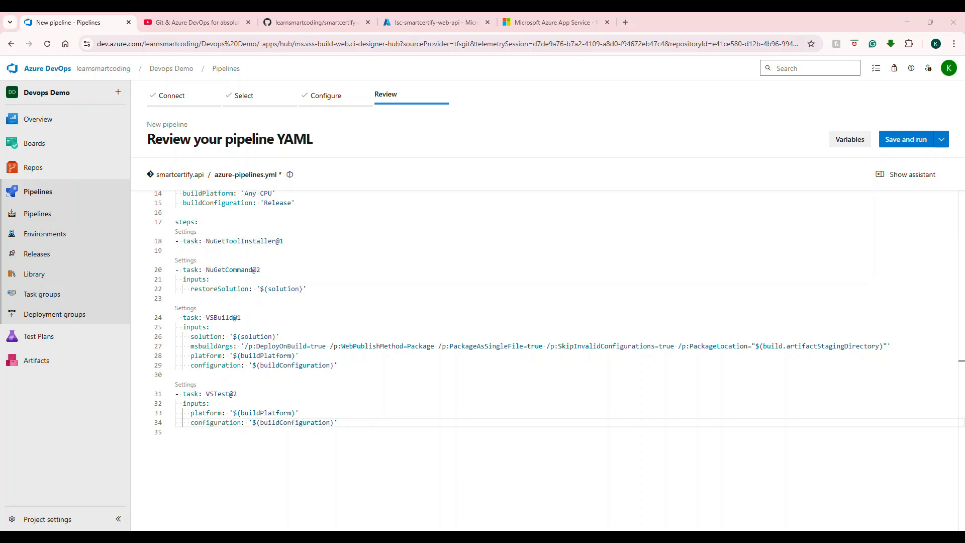
pyautogui.click(353, 426)
pyautogui.press('Return')
pyautogui.hotkey('ctrl', 'space')
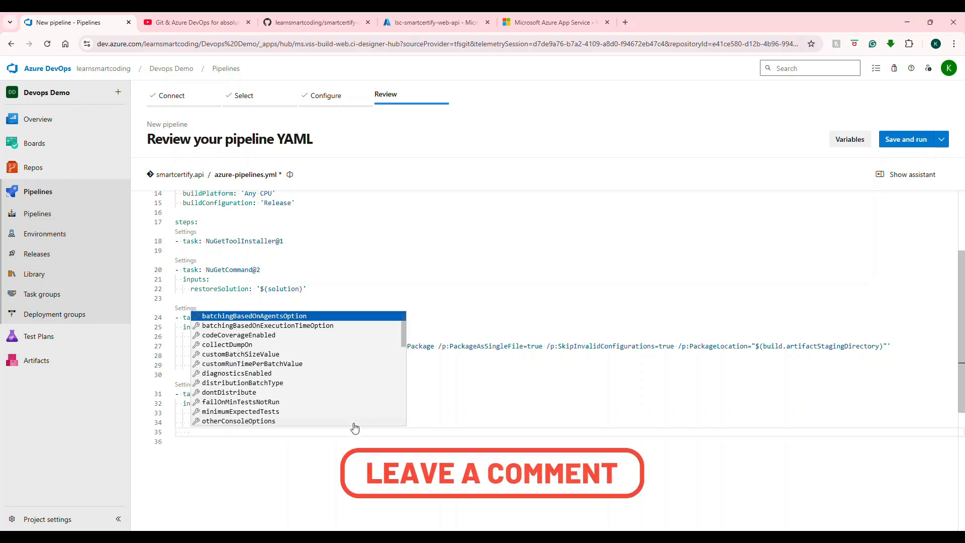
pyautogui.press('Escape')
pyautogui.write("- task: PublishBuildArtifacts@1   inputs:     pathToPublish: '$(build.artifactStagingDirectory)'     artifactName: 'drop'     publishLocation: 'Container'")
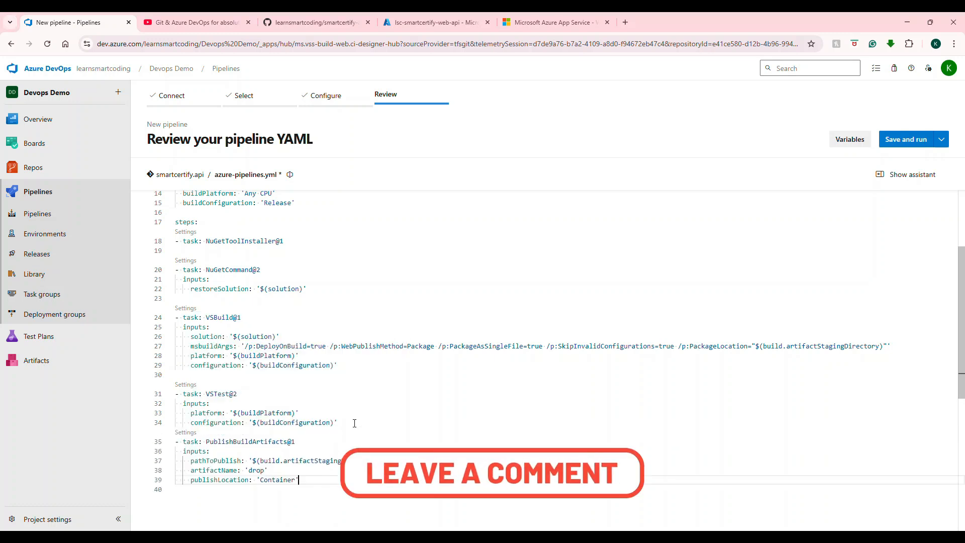
# Step: Review the inputs of the new publish artifacts task in the YAML
pyautogui.scroll(-2, 340, 393)
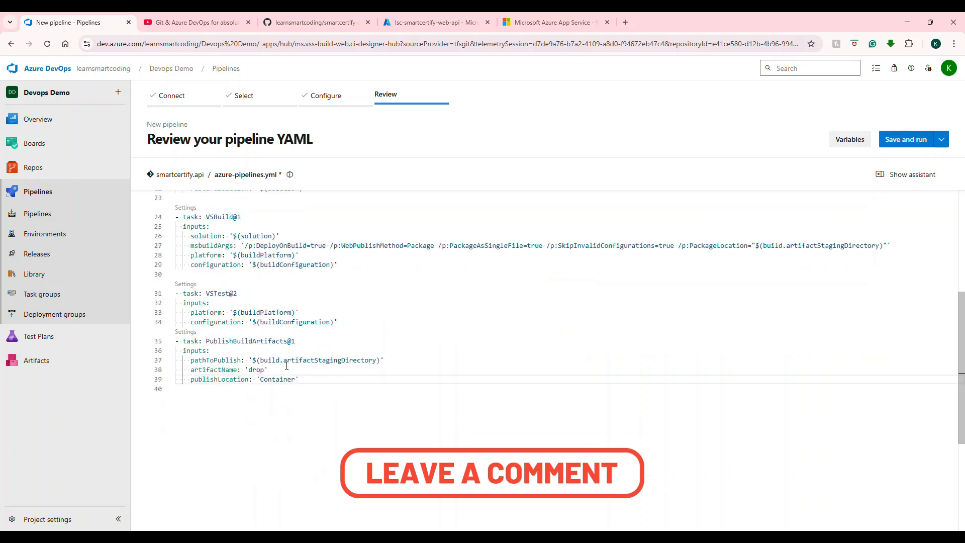
pyautogui.doubleClick(229, 342)
pyautogui.click(272, 346)
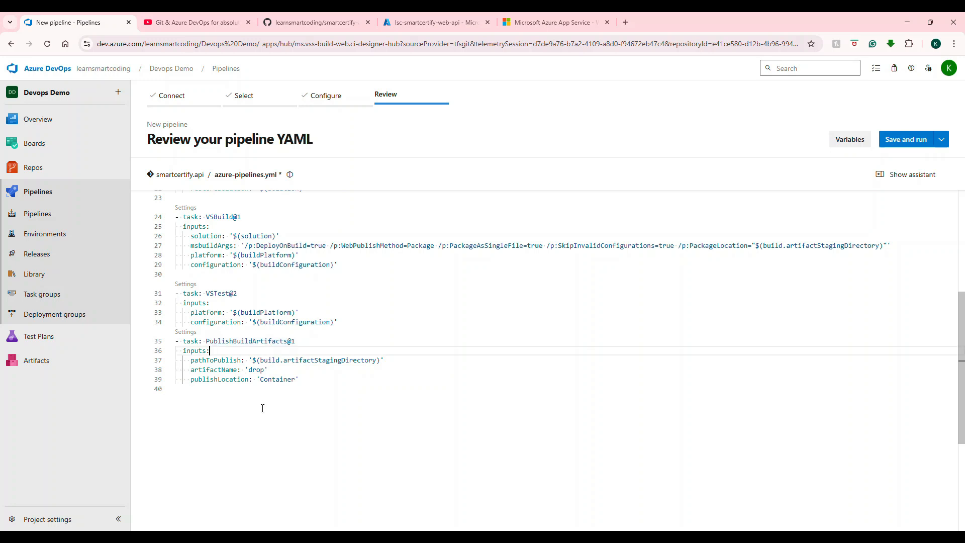
pyautogui.doubleClick(256, 371)
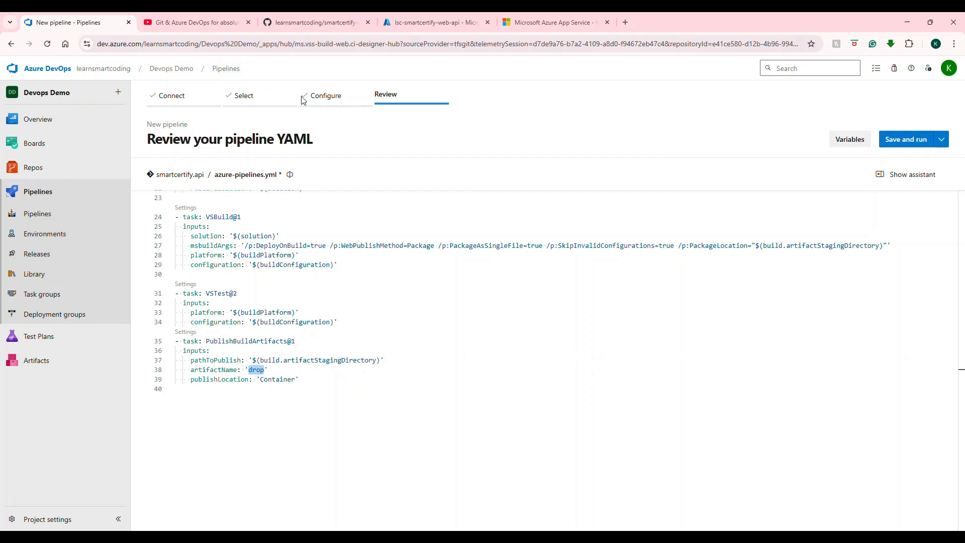
pyautogui.doubleClick(259, 370)
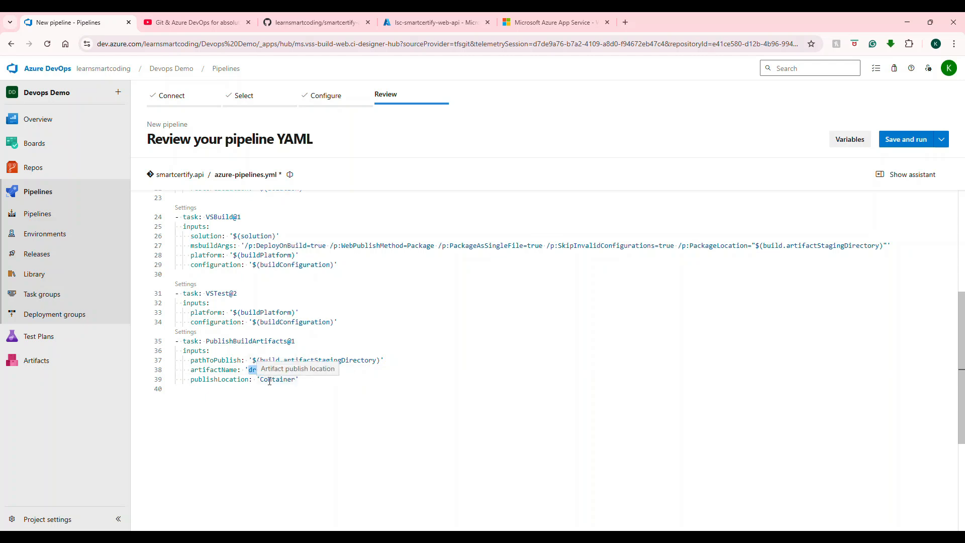
pyautogui.scroll(4, 328, 383)
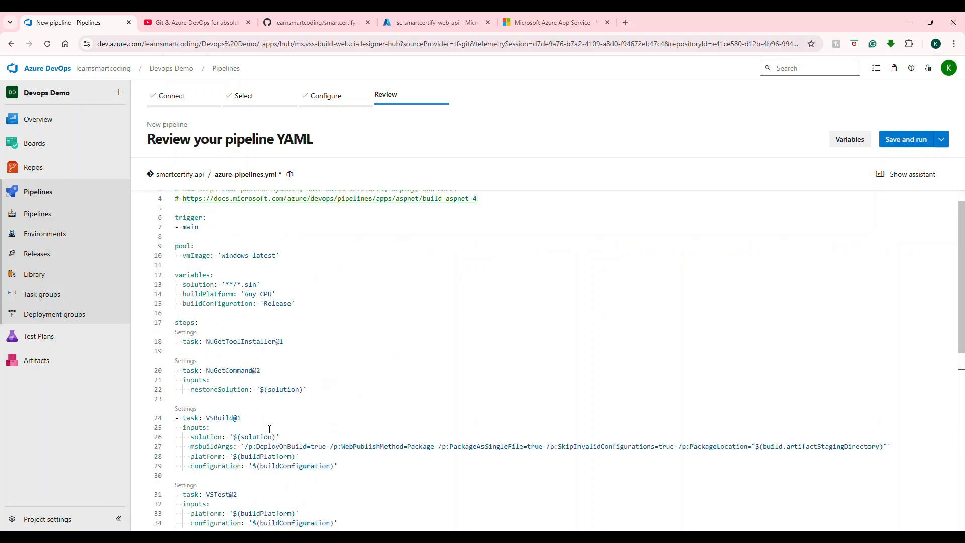
pyautogui.click(905, 140)
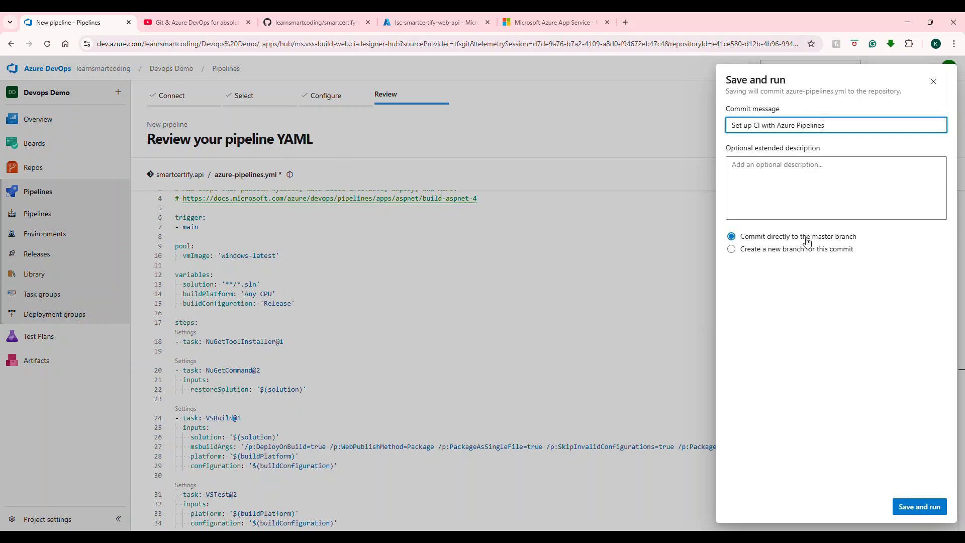
pyautogui.click(934, 81)
# Step: Set the pipeline YAML trigger branch to master
pyautogui.scroll(1, 309, 309)
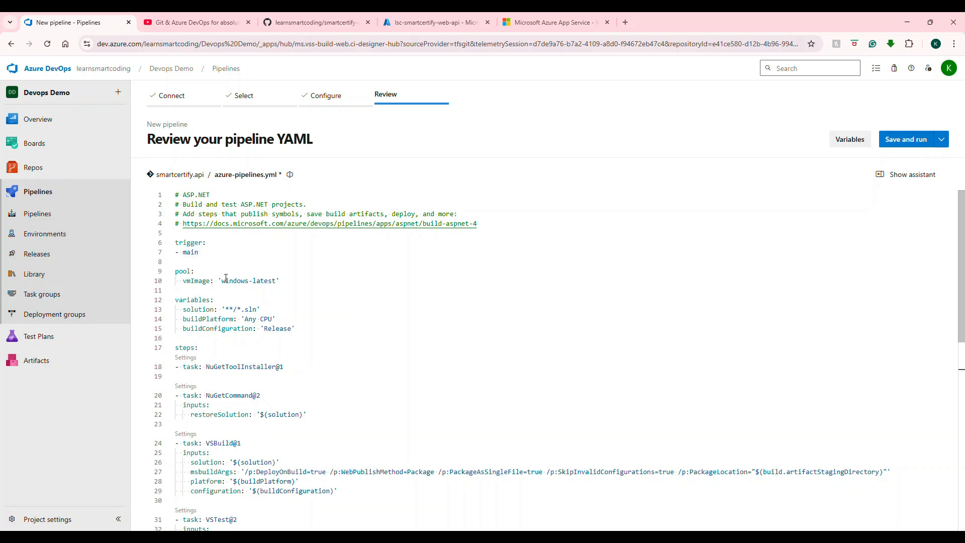
pyautogui.doubleClick(193, 253)
pyautogui.write('master')
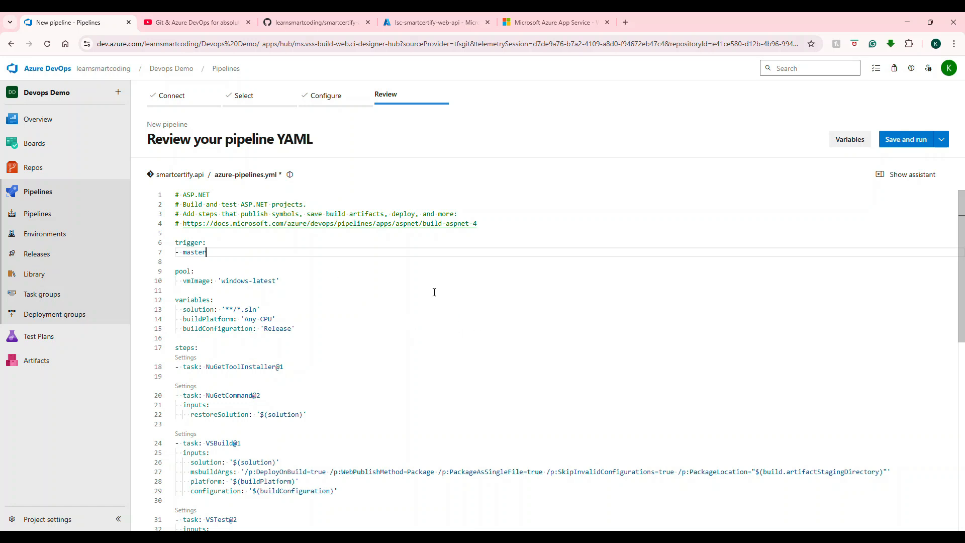
# Step: Save and run the pipeline, committing directly to master with the message 'Set up CI with Azure Pipelines'
pyautogui.doubleClick(203, 252)
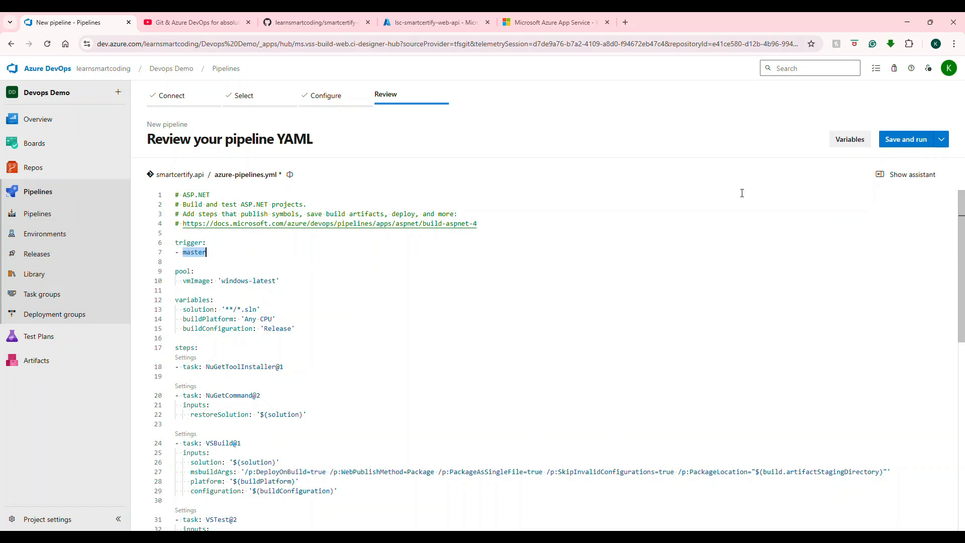
pyautogui.click(942, 139)
pyautogui.click(884, 165)
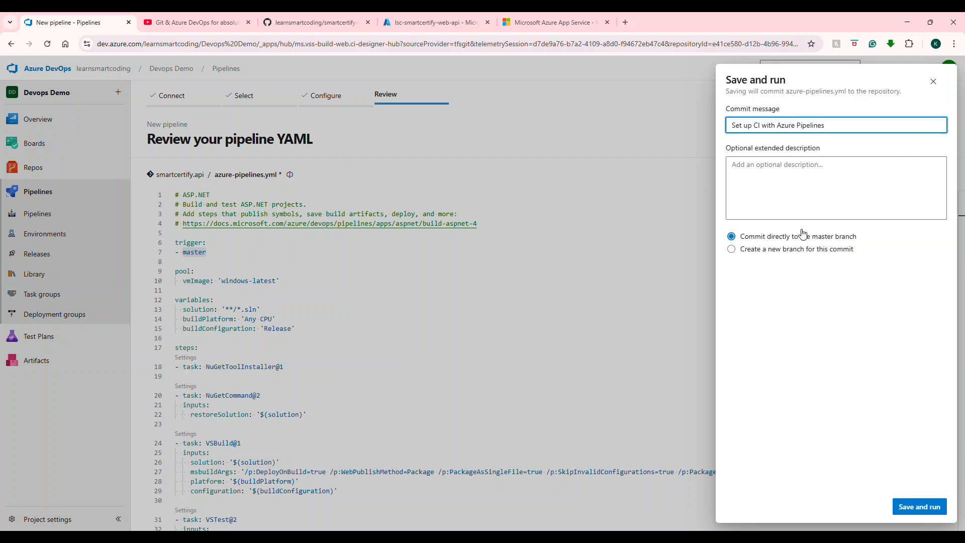
pyautogui.click(903, 508)
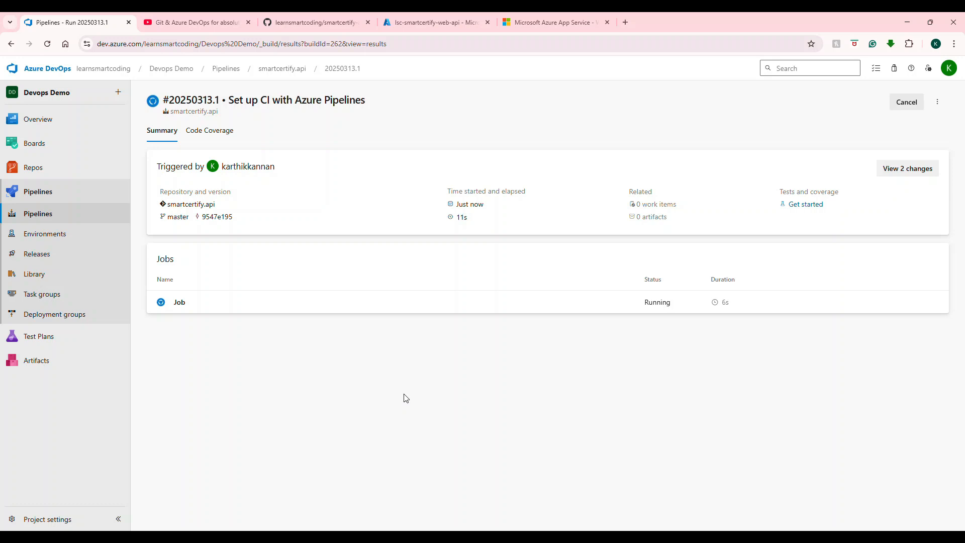
# Step: Open the running job and inspect the logs of its steps, from NuGetToolInstaller through PublishBuildArtifacts
pyautogui.moveTo(71, 167)
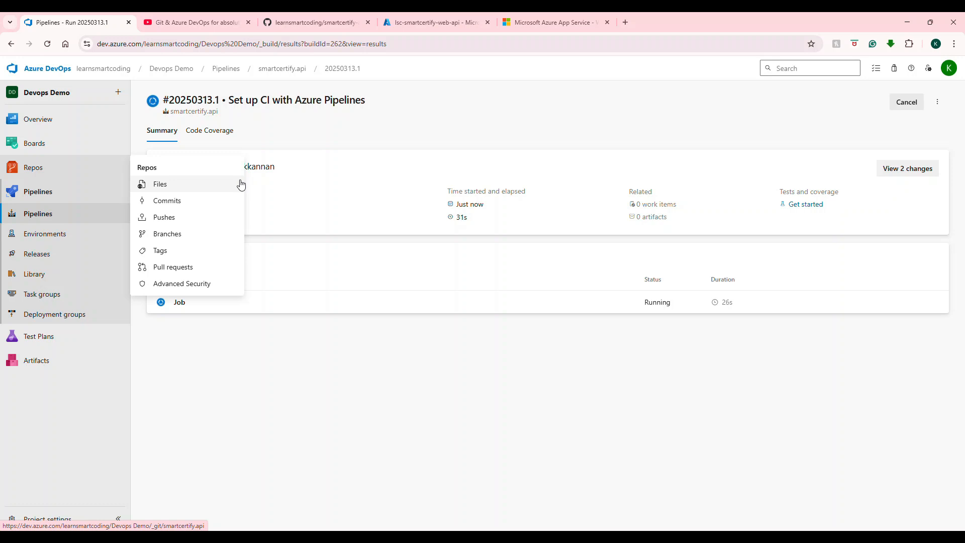
pyautogui.click(209, 307)
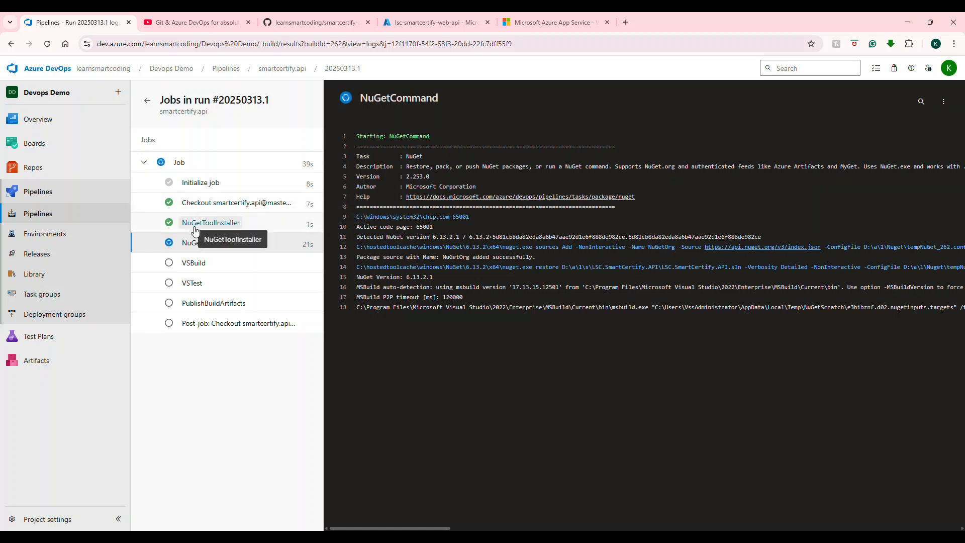
pyautogui.click(207, 244)
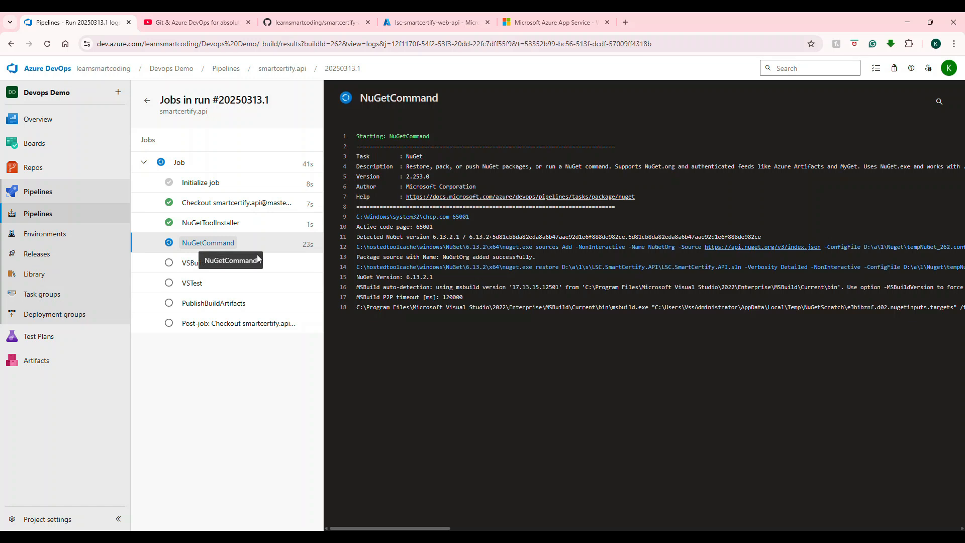
pyautogui.click(194, 267)
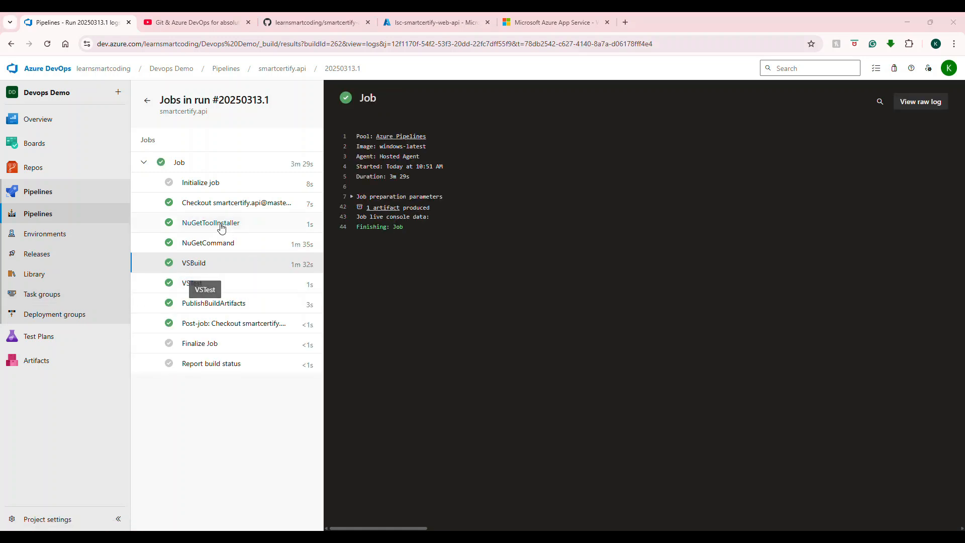
pyautogui.click(223, 306)
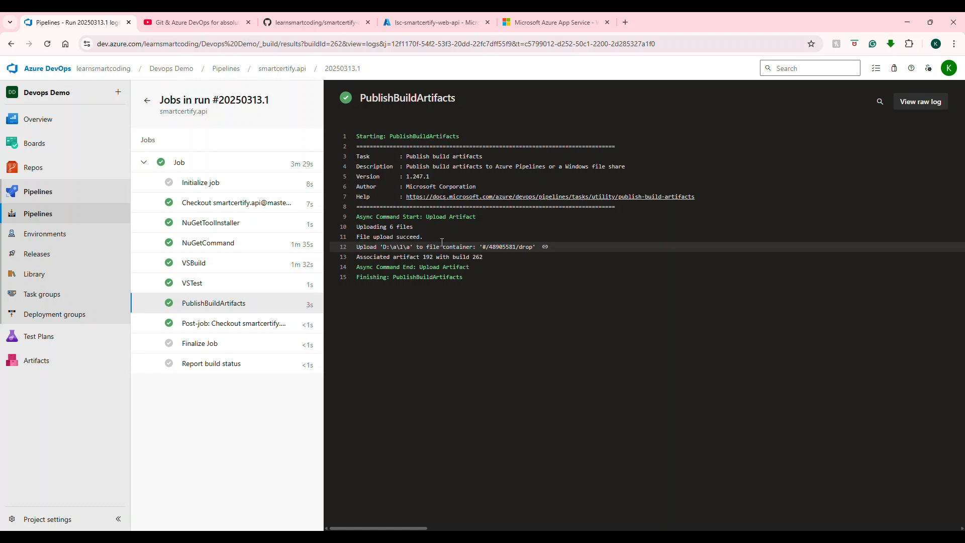
# Step: Review the pipelines list and the committed azure-pipelines.yml file in the repository
pyautogui.click(39, 214)
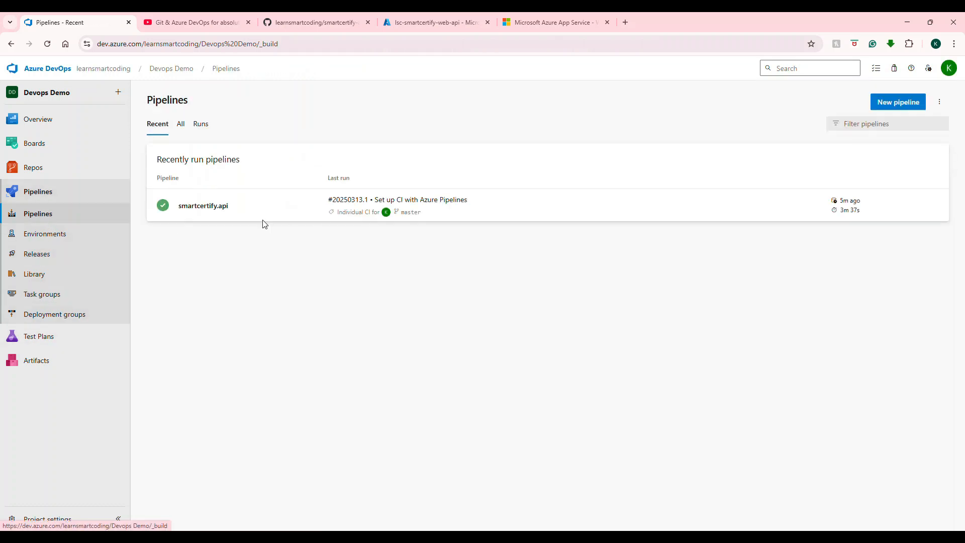
pyautogui.click(215, 215)
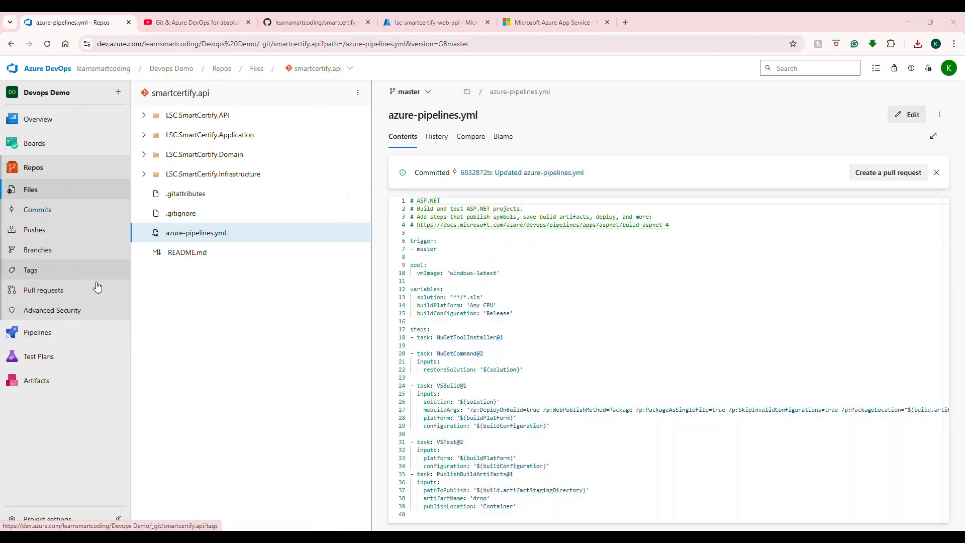
pyautogui.click(35, 341)
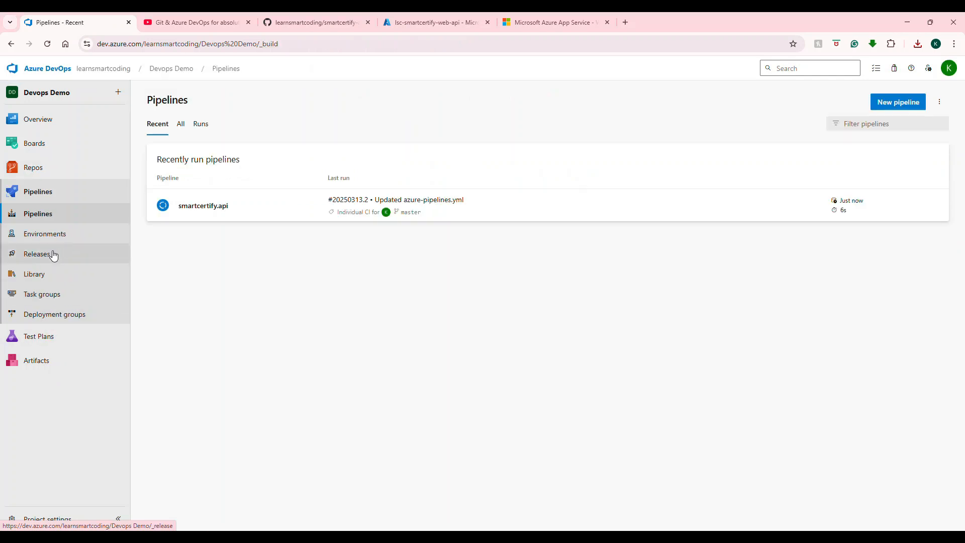
# Step: Open Releases and check the lsc-smartcertify-web-api web app's portal overview and its default site
pyautogui.click(35, 258)
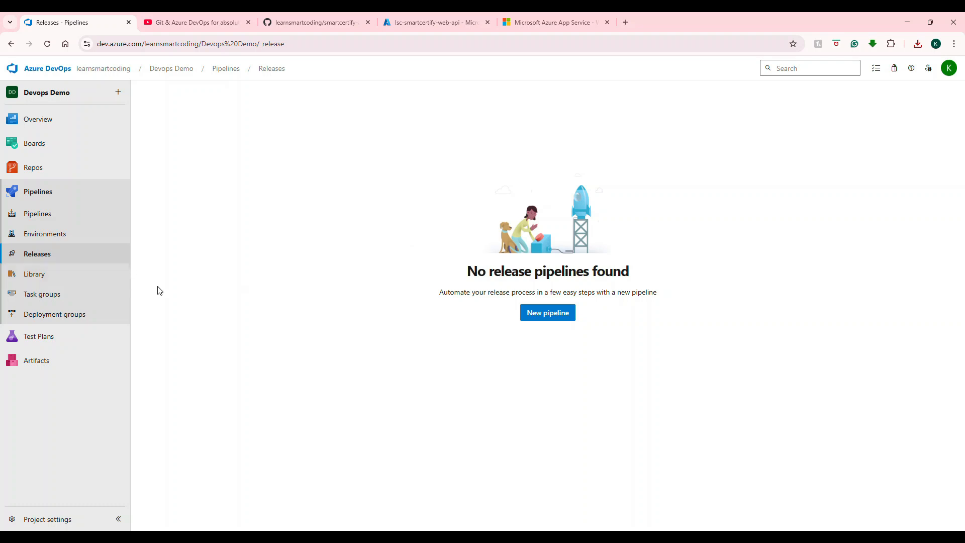
pyautogui.click(427, 25)
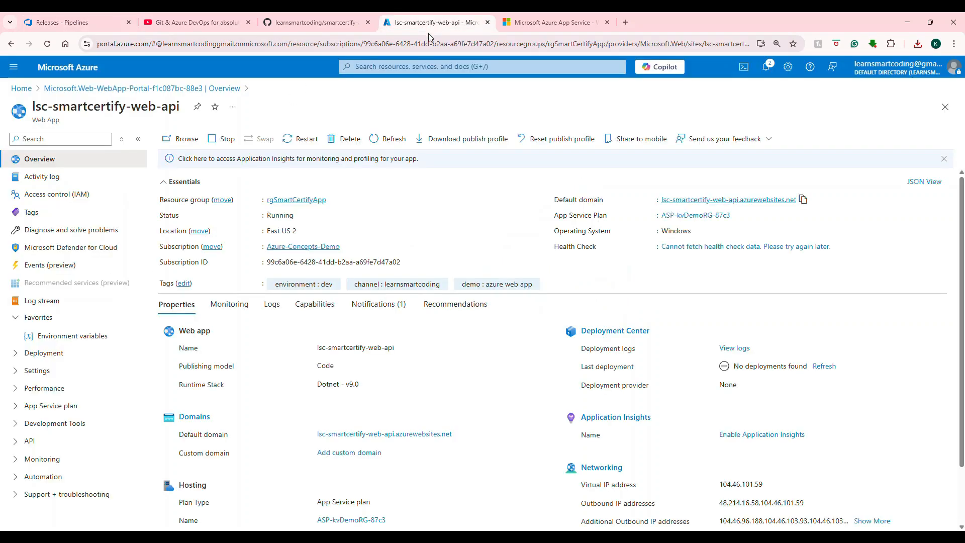
pyautogui.click(564, 17)
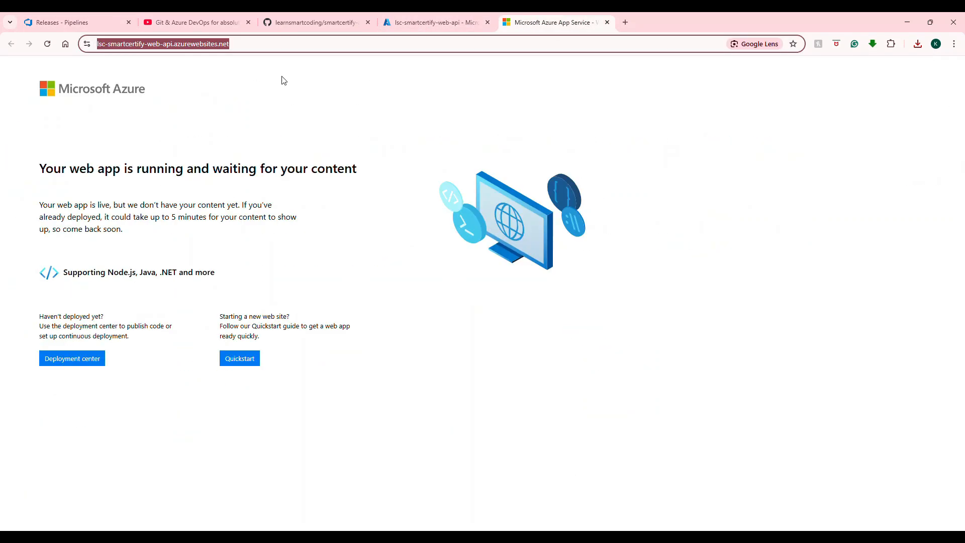
pyautogui.click(84, 24)
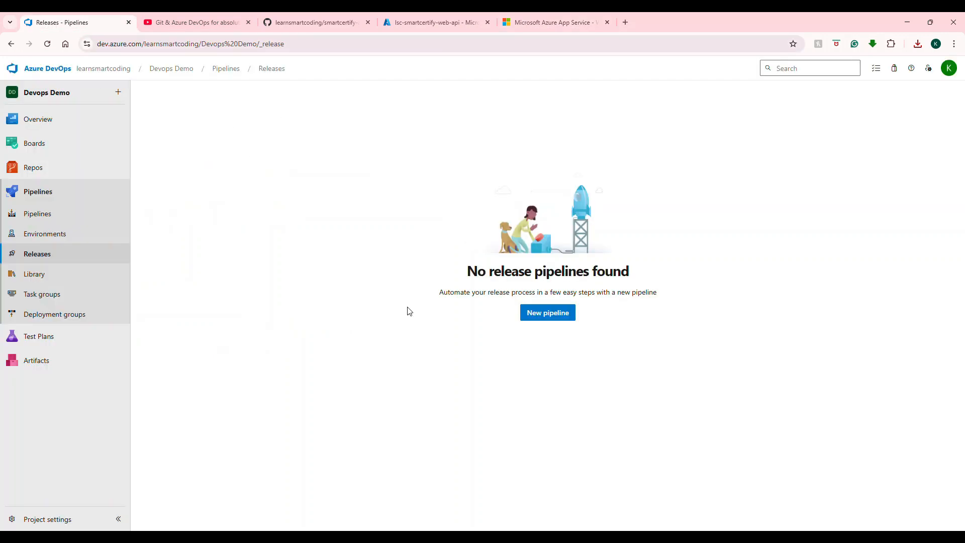
# Step: Create a new release pipeline from the Azure App Service deployment template
pyautogui.click(553, 314)
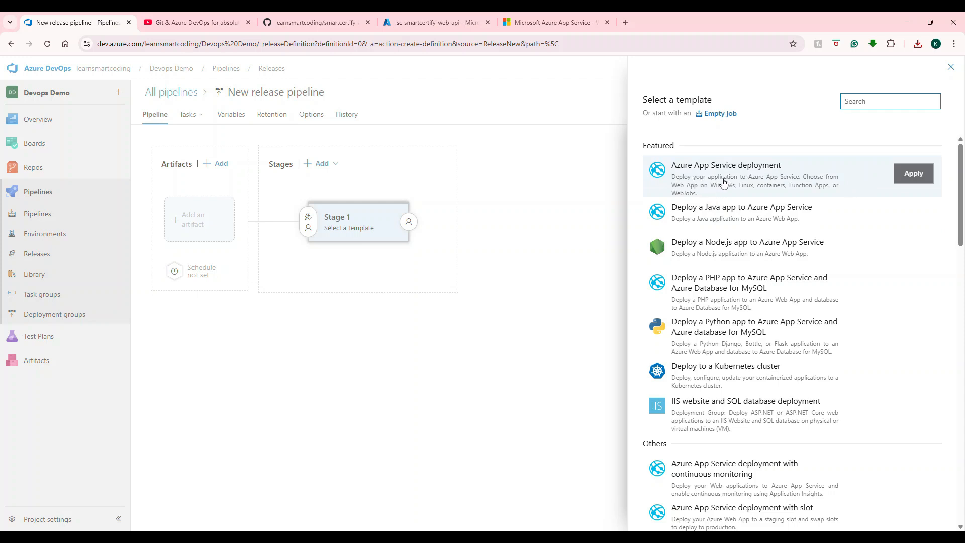
pyautogui.click(908, 175)
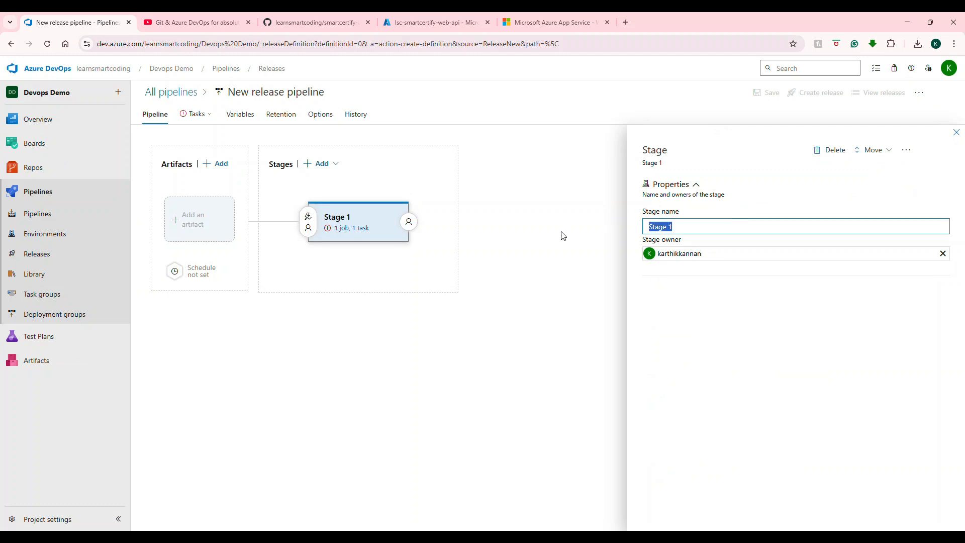
# Step: Name the release pipeline's stage Development
pyautogui.write('Pro')
pyautogui.press('BackSpace')
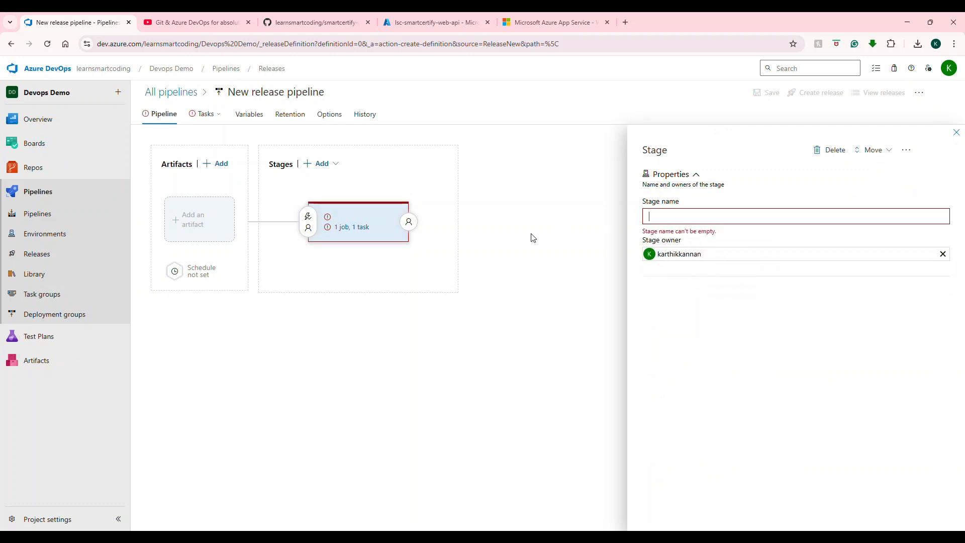
pyautogui.write('Dev')
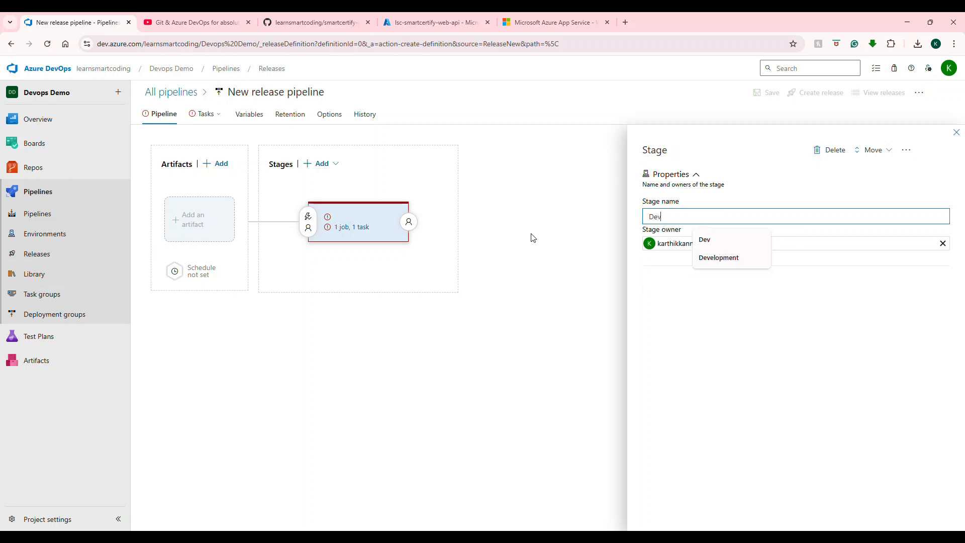
pyautogui.click(730, 260)
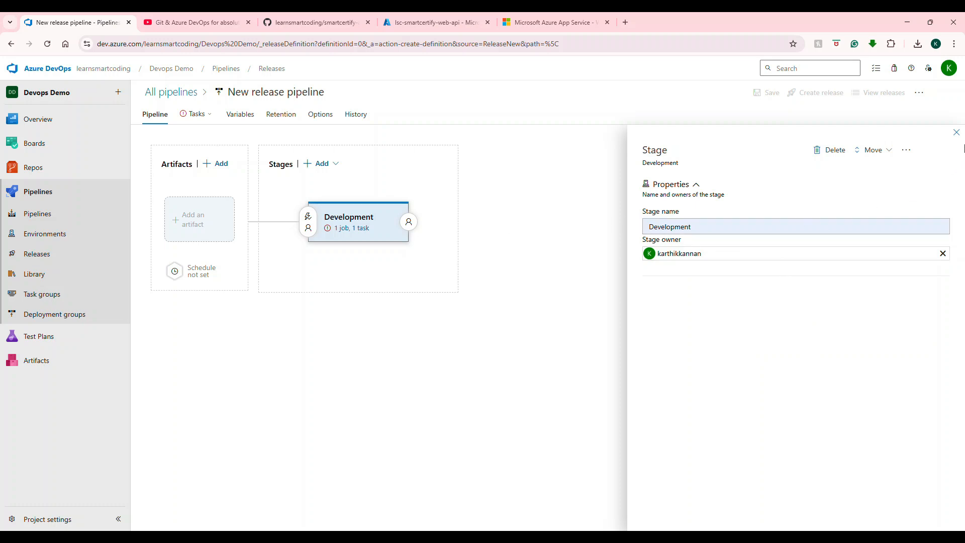
pyautogui.click(953, 133)
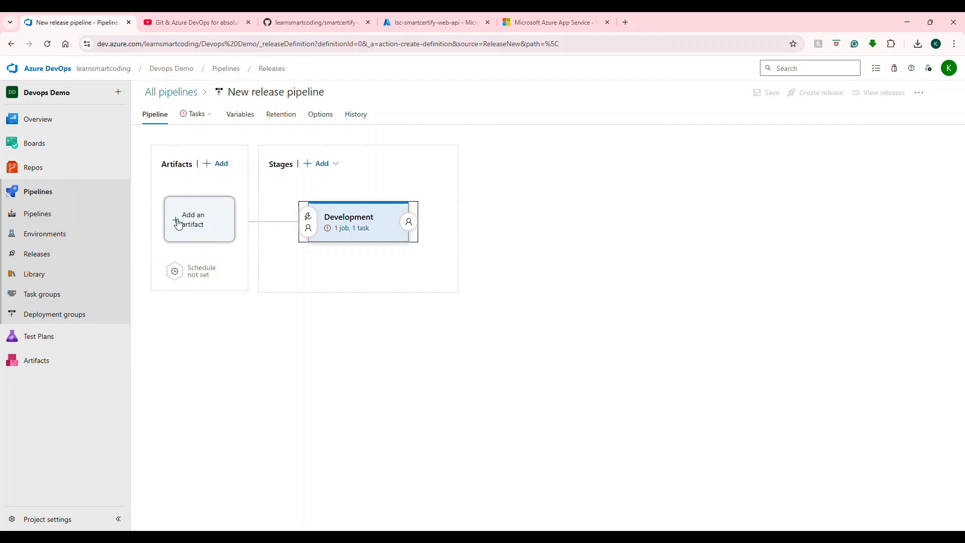
# Step: Add a build artifact from the smartcertify.api build pipeline to the release pipeline
pyautogui.click(222, 167)
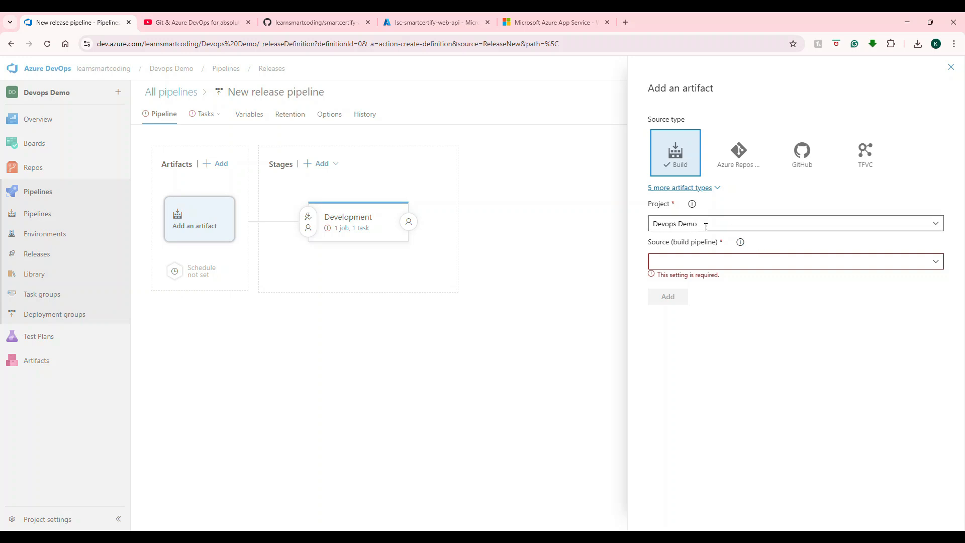
pyautogui.click(936, 261)
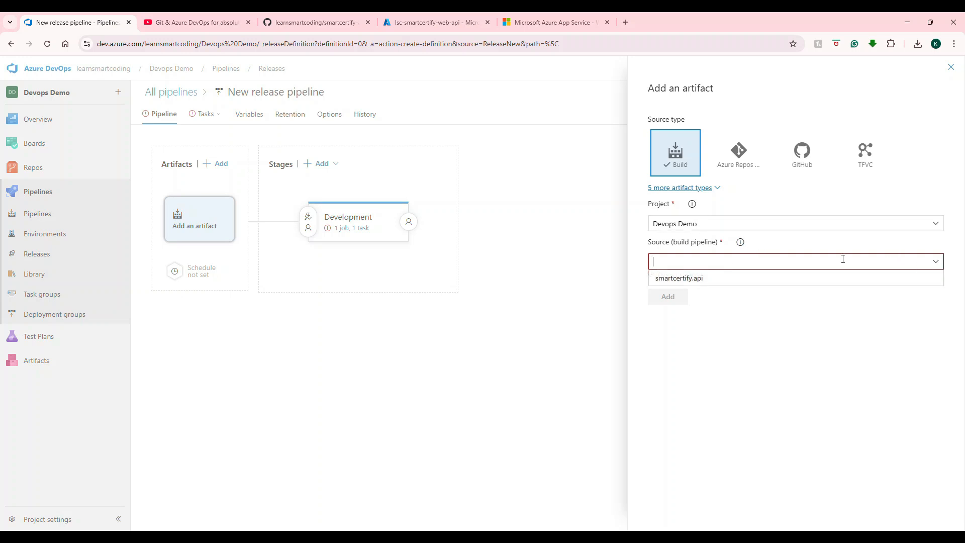
pyautogui.click(689, 278)
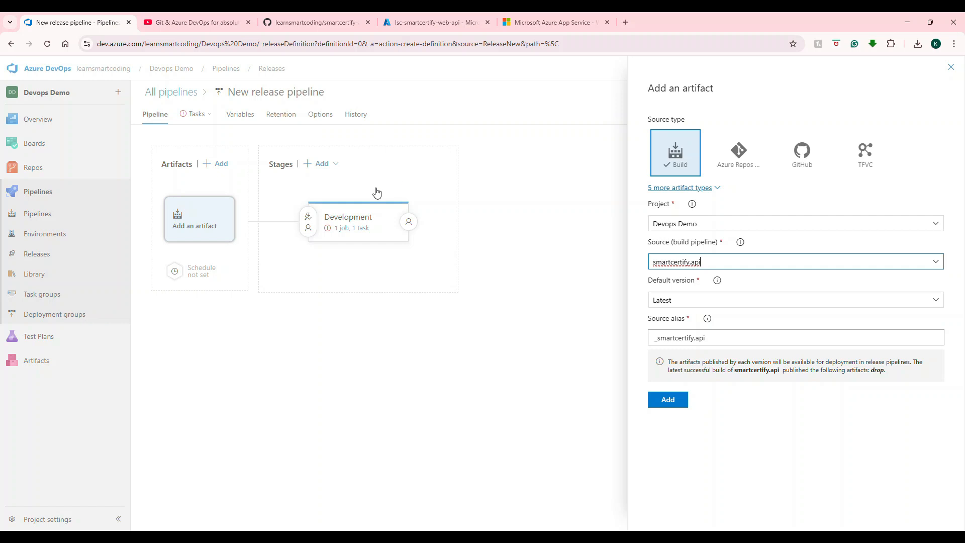
pyautogui.click(668, 400)
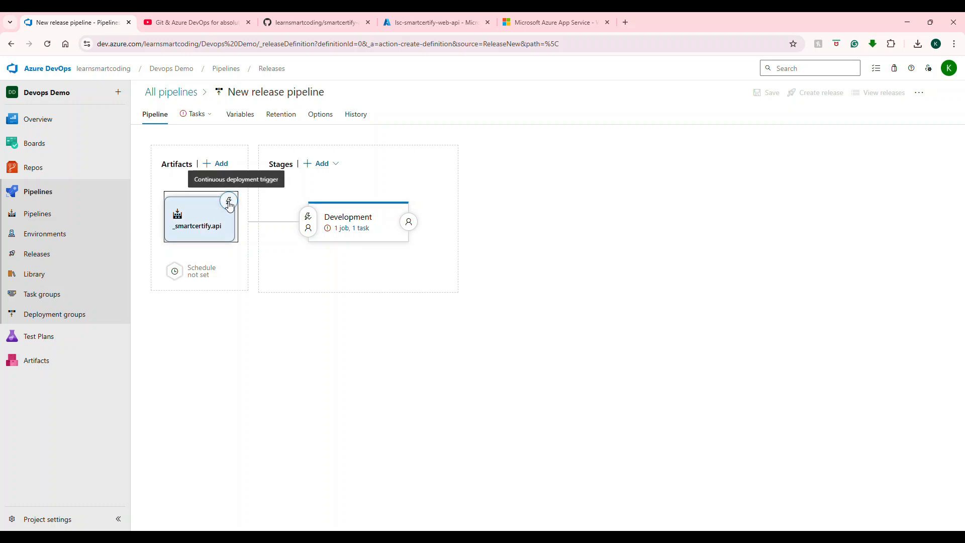
# Step: Enable the continuous deployment trigger on the smartcertify.api artifact
pyautogui.click(229, 203)
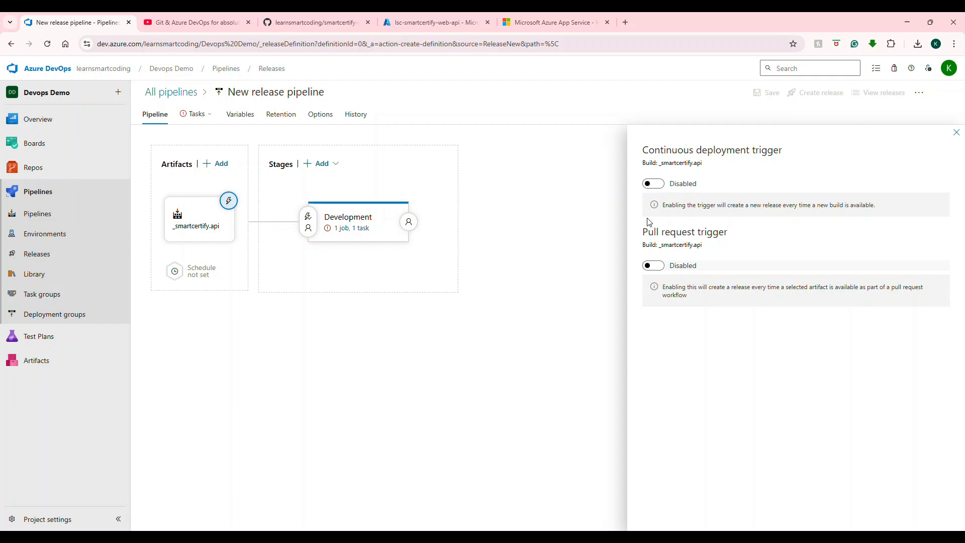
pyautogui.click(659, 186)
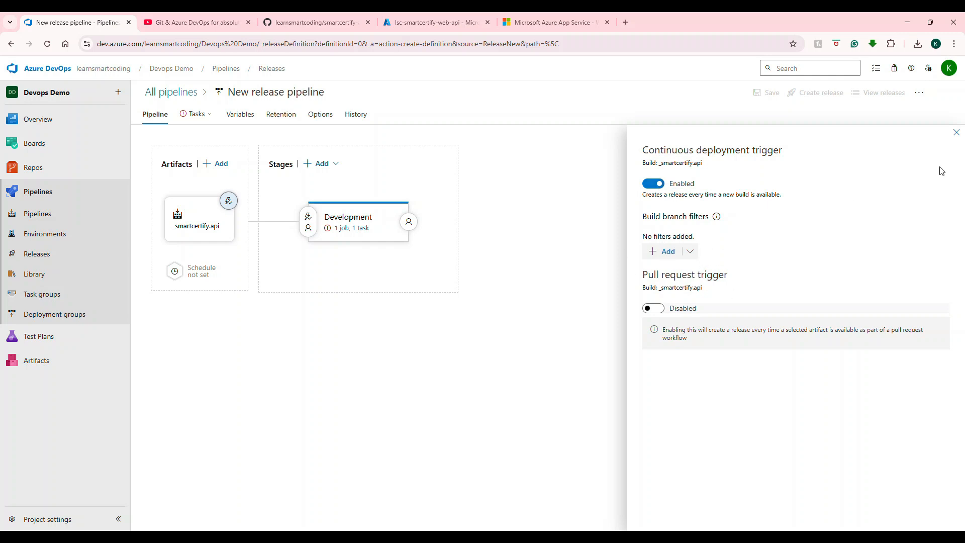
pyautogui.click(956, 133)
# Step: Open the Development stage's tasks to configure its Deploy Azure App Service task
pyautogui.moveTo(191, 119)
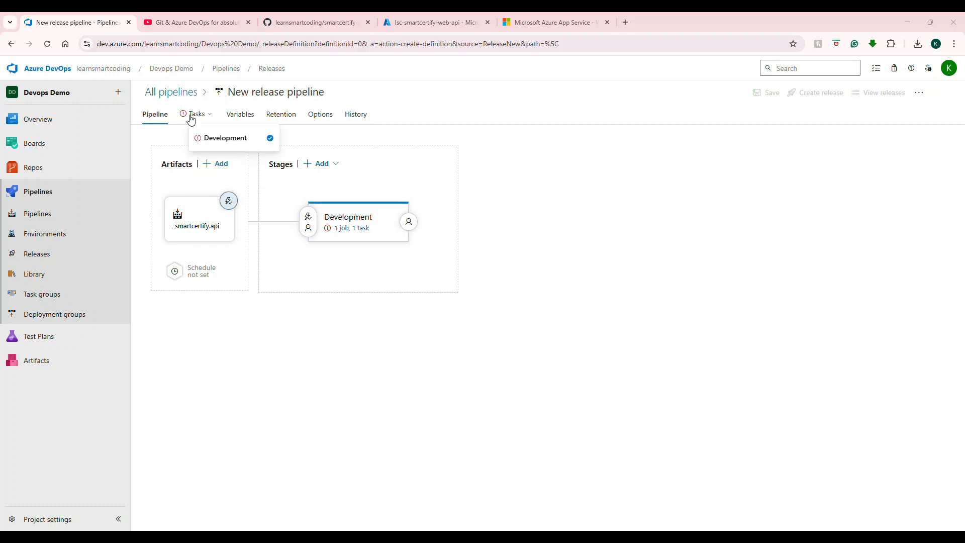
pyautogui.click(362, 229)
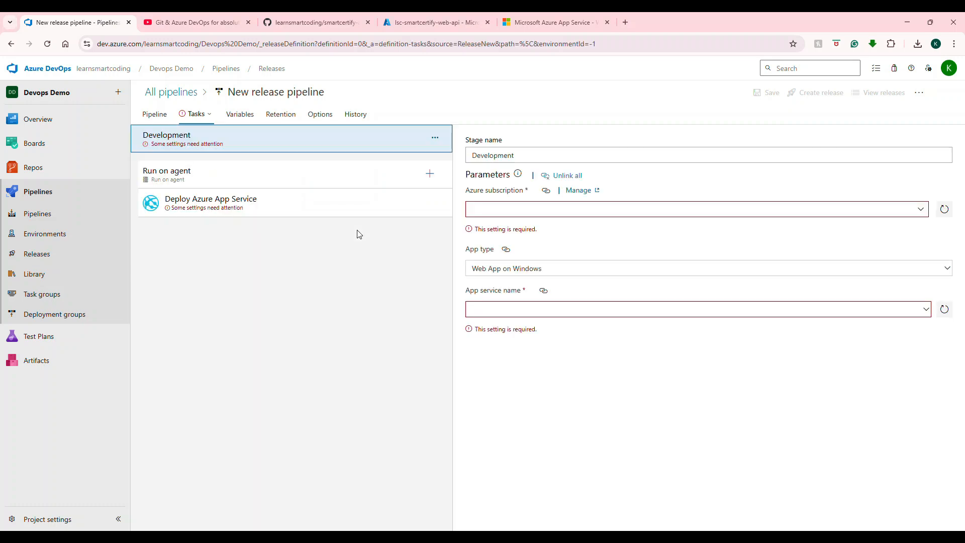
pyautogui.moveTo(199, 119)
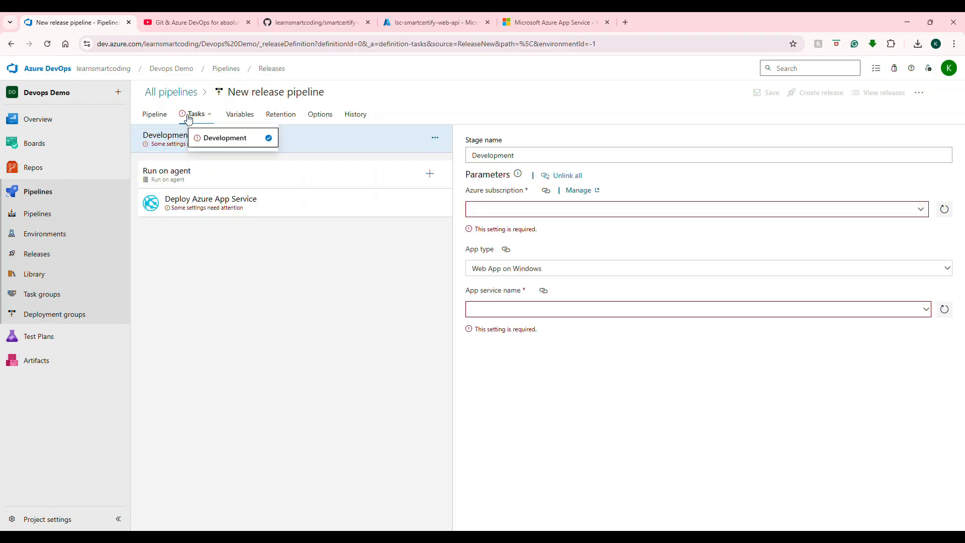
# Step: Inspect the agent job's artifact download settings and the files in the smartcertify.api drop folder
pyautogui.click(196, 177)
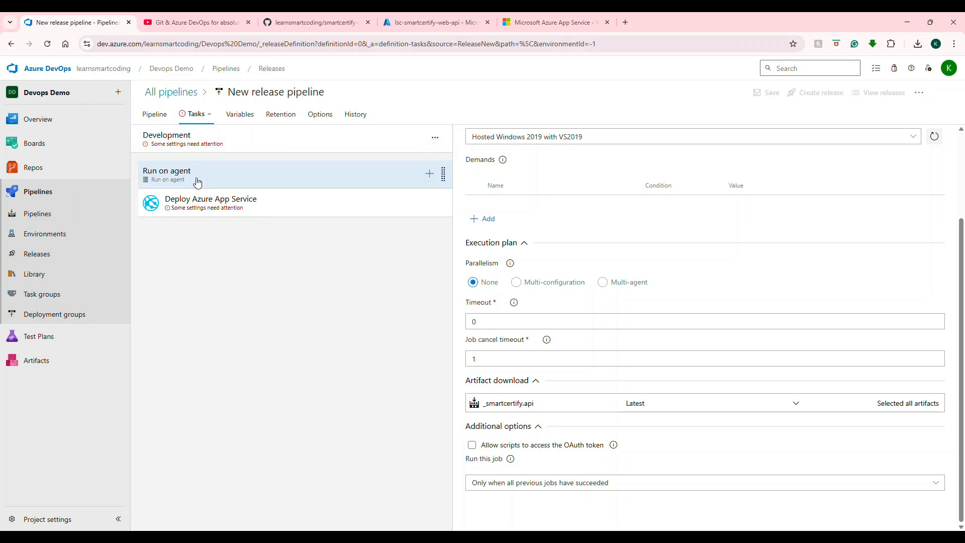
pyautogui.scroll(3, 645, 244)
pyautogui.scroll(-3, 619, 217)
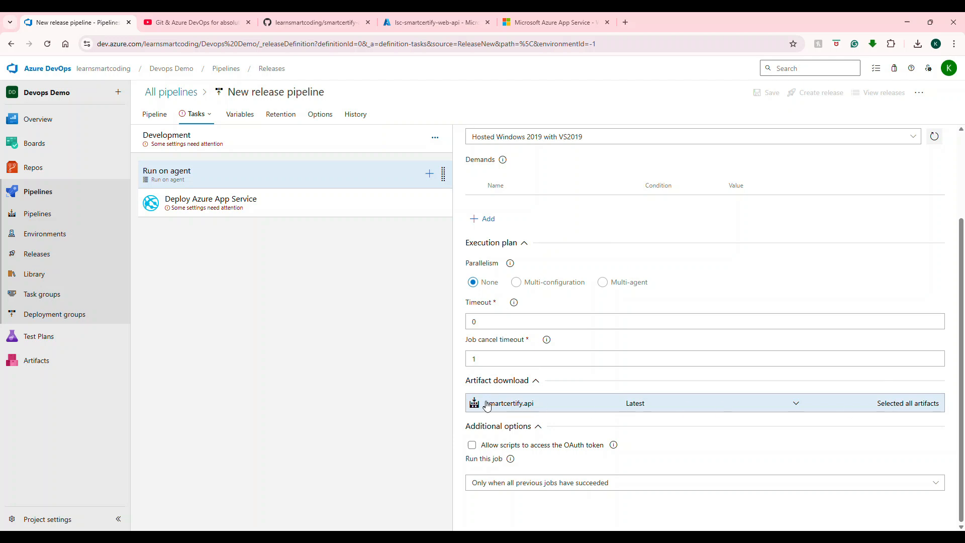
pyautogui.click(927, 404)
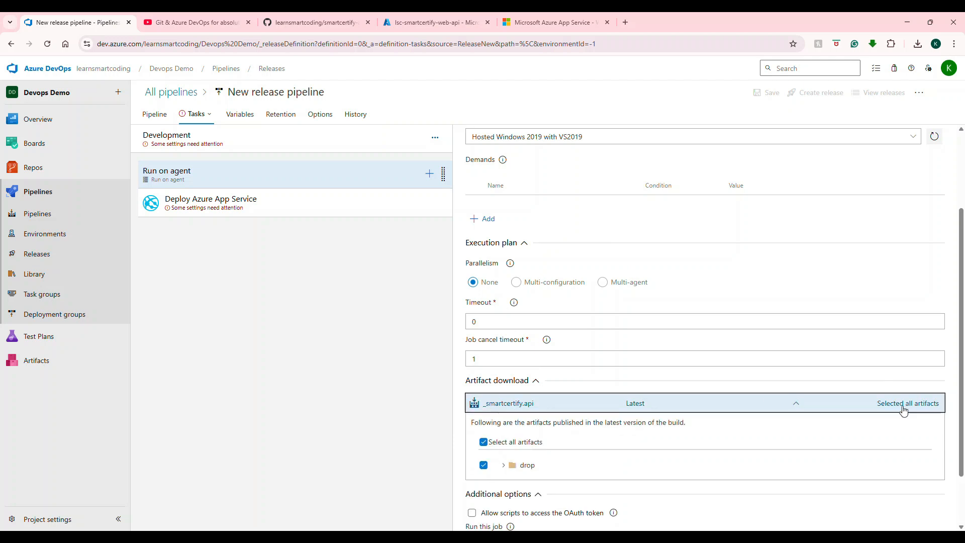
pyautogui.scroll(-2, 851, 388)
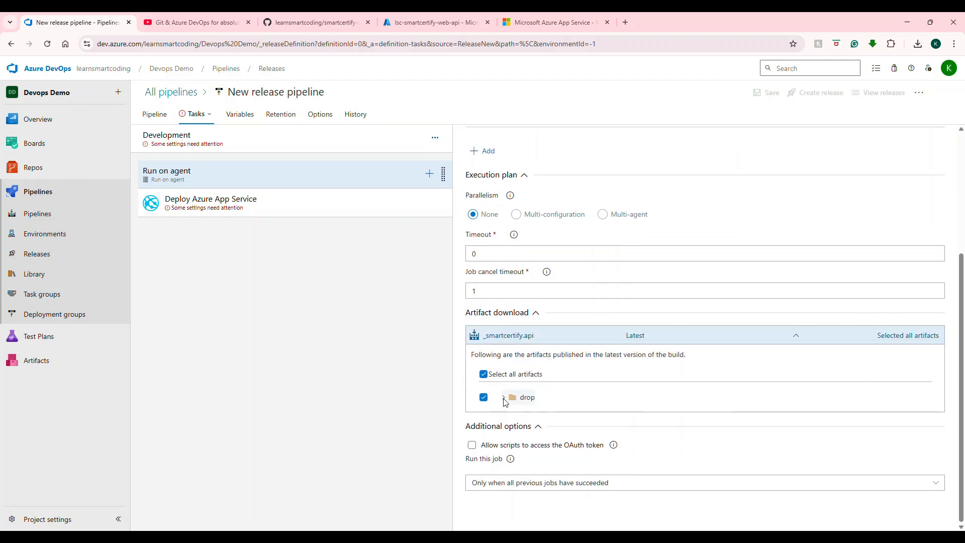
pyautogui.click(504, 398)
pyautogui.scroll(-2, 623, 419)
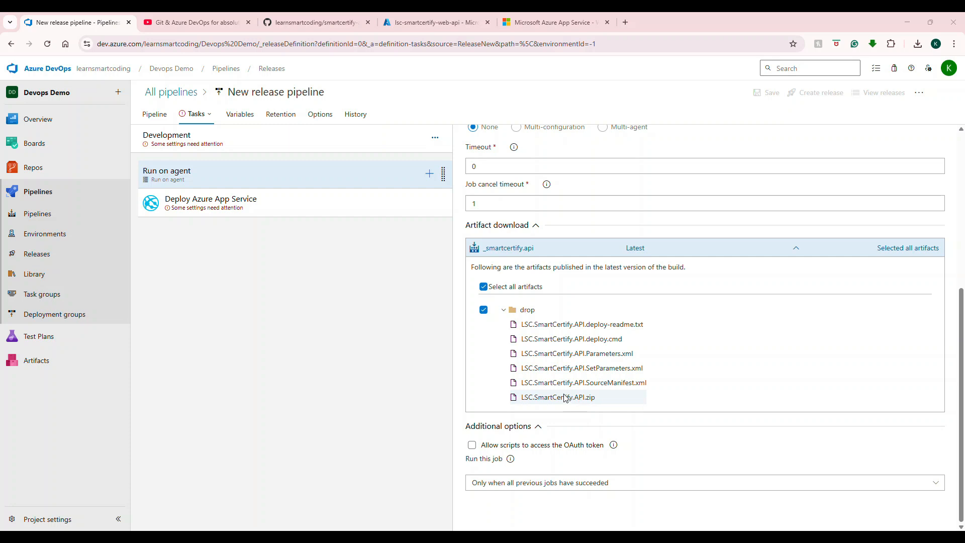
pyautogui.scroll(5, 559, 389)
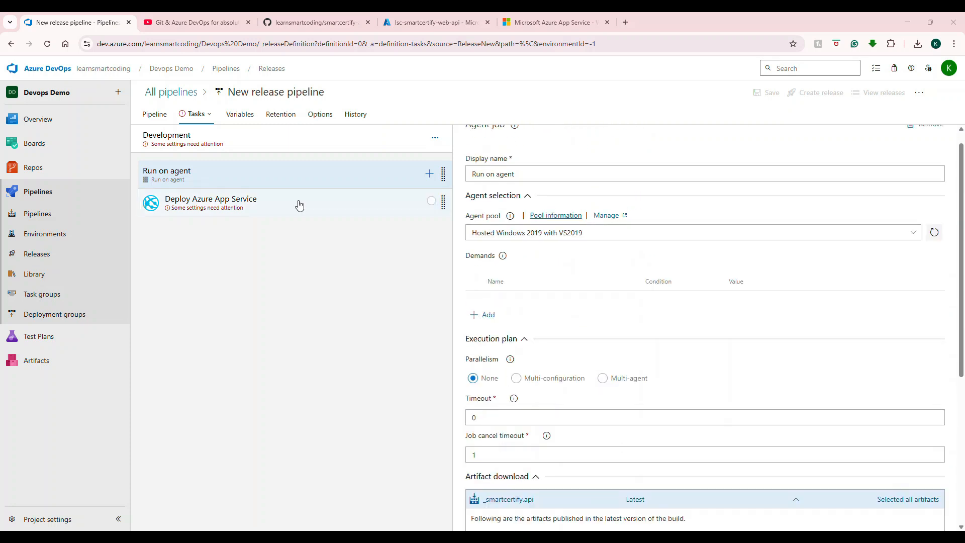
# Step: Open the Deploy Azure App Service task and open service connection management in the project settings
pyautogui.click(299, 205)
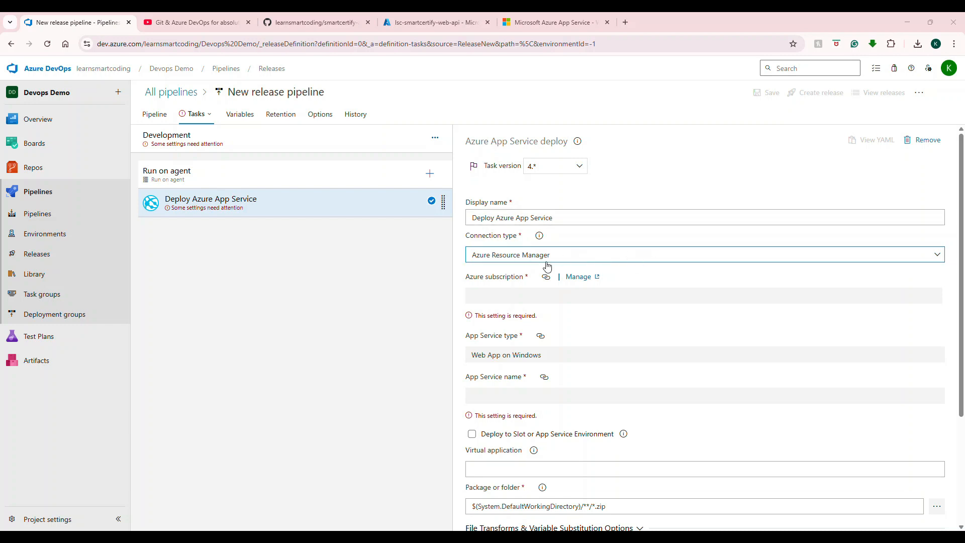
pyautogui.click(886, 264)
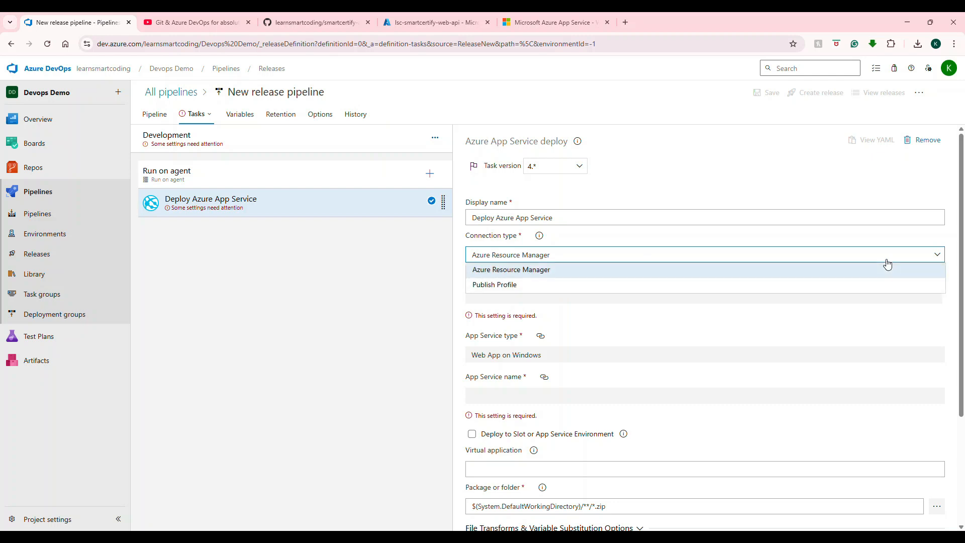
pyautogui.click(881, 169)
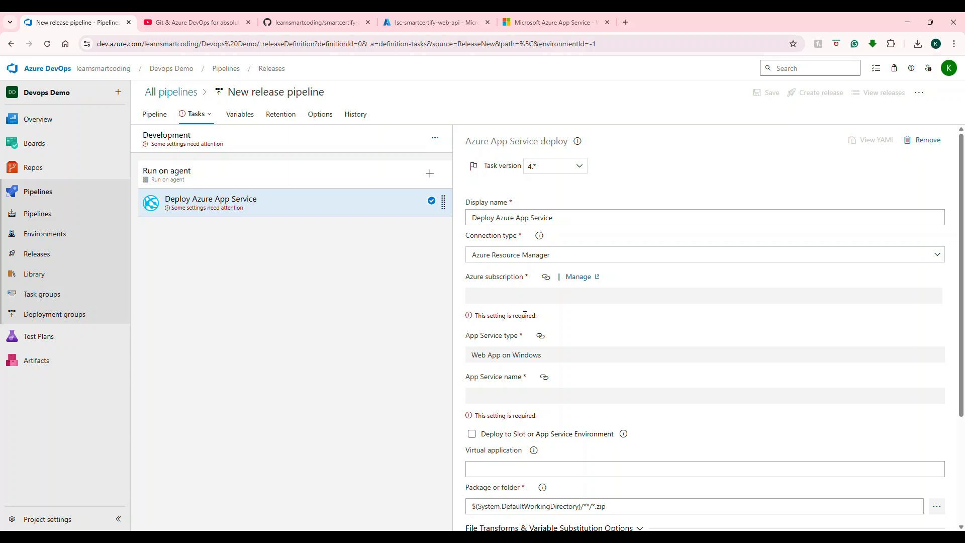
pyautogui.click(583, 282)
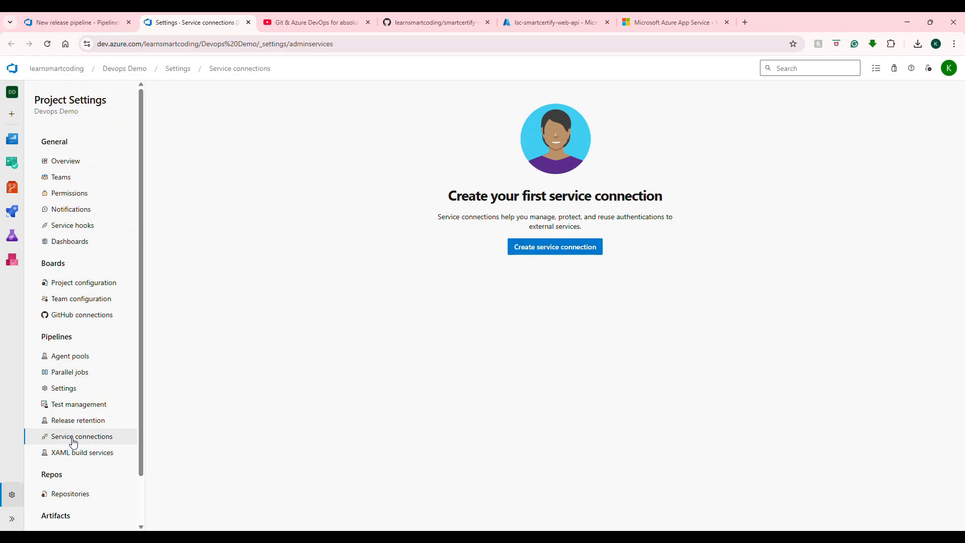
pyautogui.click(81, 23)
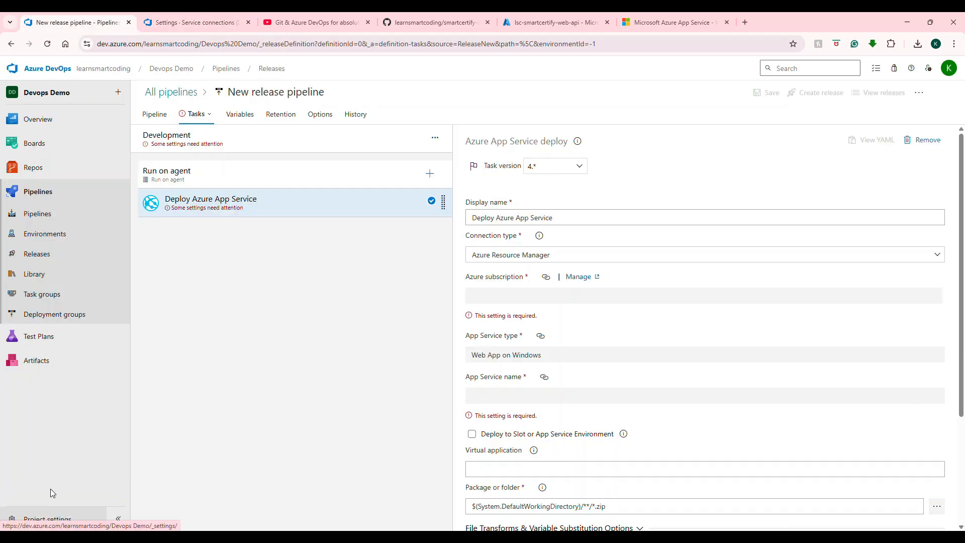
pyautogui.click(182, 20)
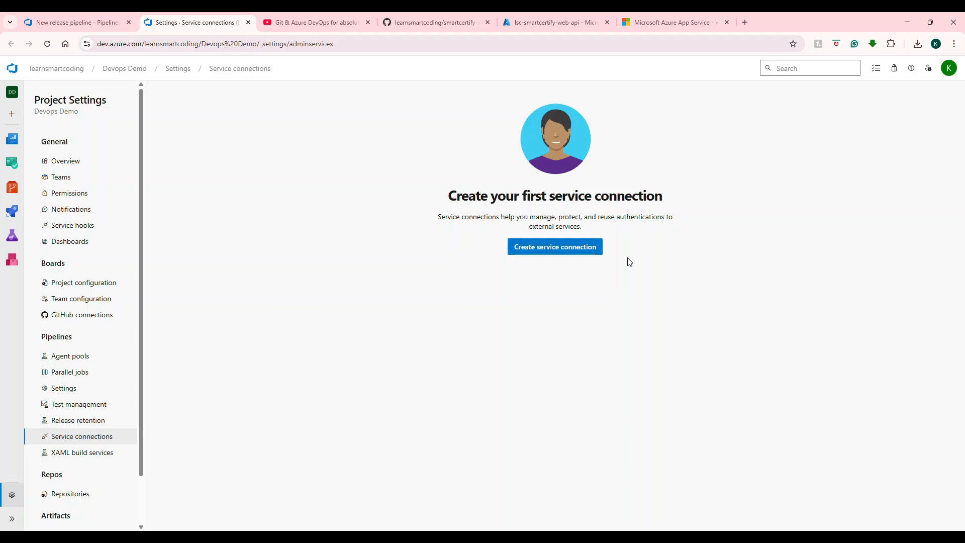
# Step: Start a new Azure Resource Manager service connection and sign in with the Microsoft account's e-mail
pyautogui.click(583, 256)
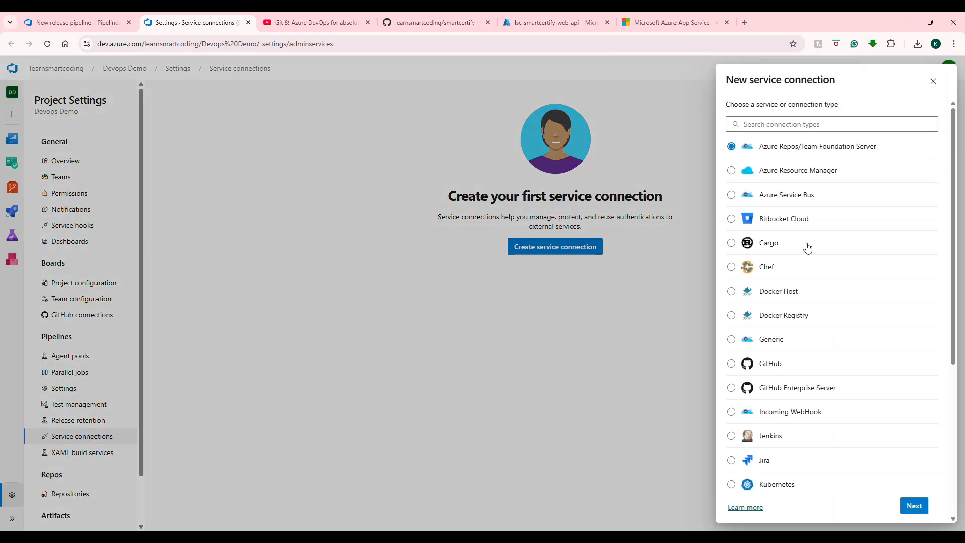
pyautogui.click(779, 173)
pyautogui.click(914, 505)
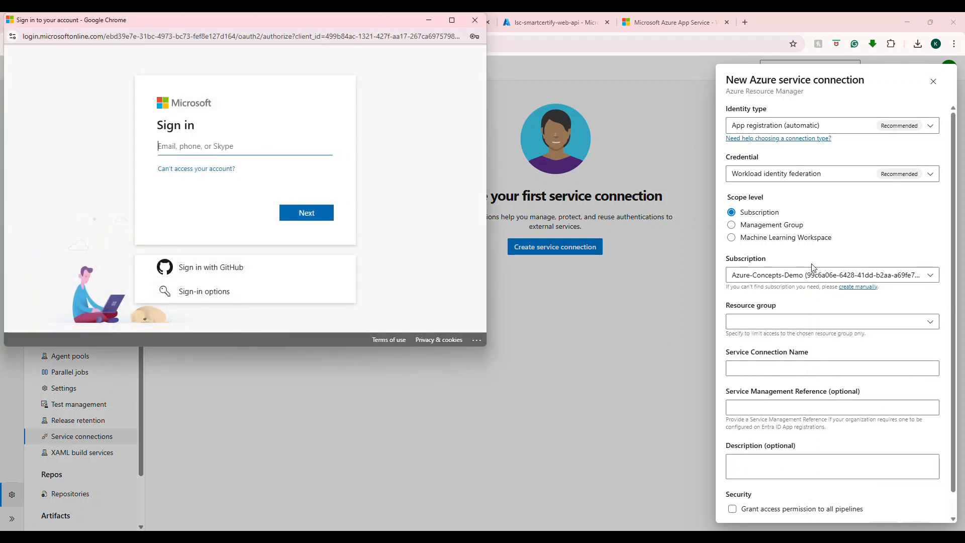
pyautogui.click(279, 148)
pyautogui.click(274, 178)
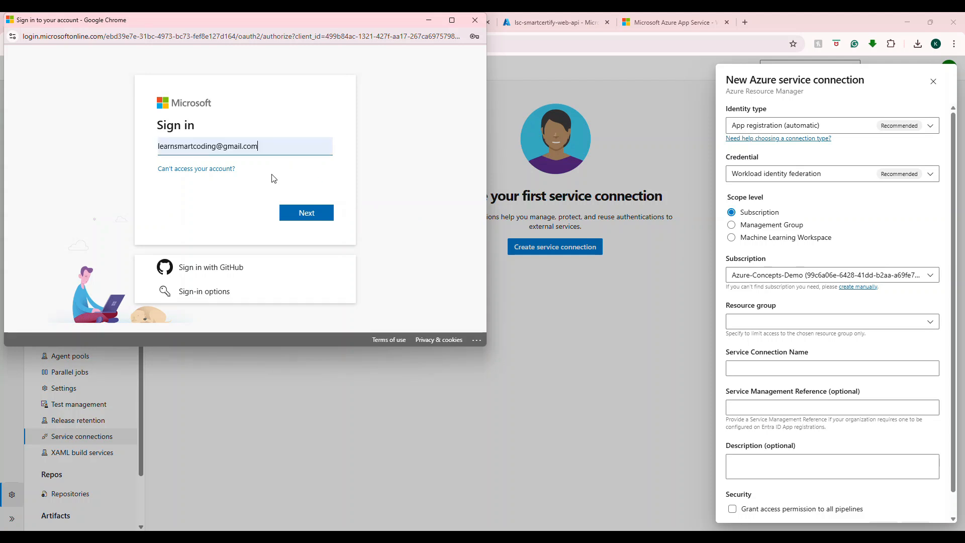
pyautogui.click(303, 213)
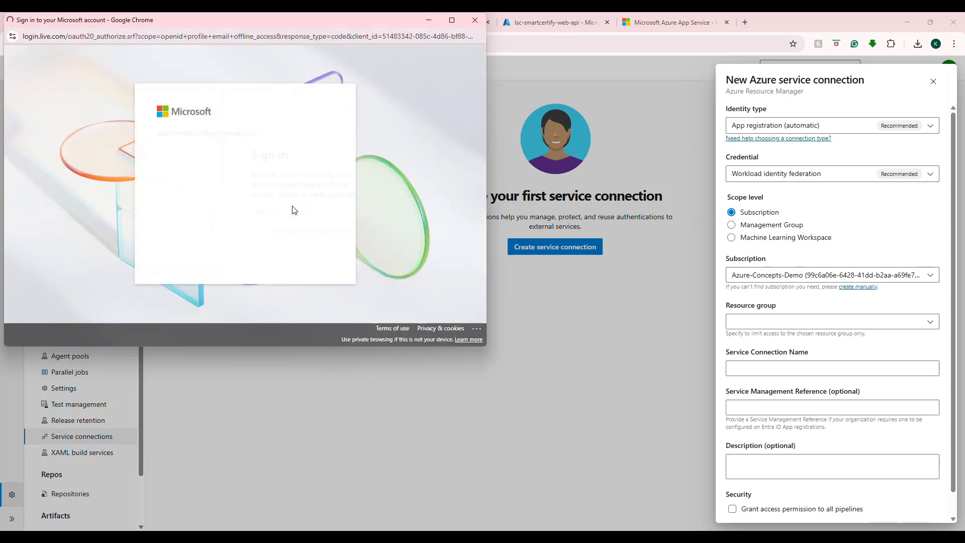
pyautogui.click(296, 258)
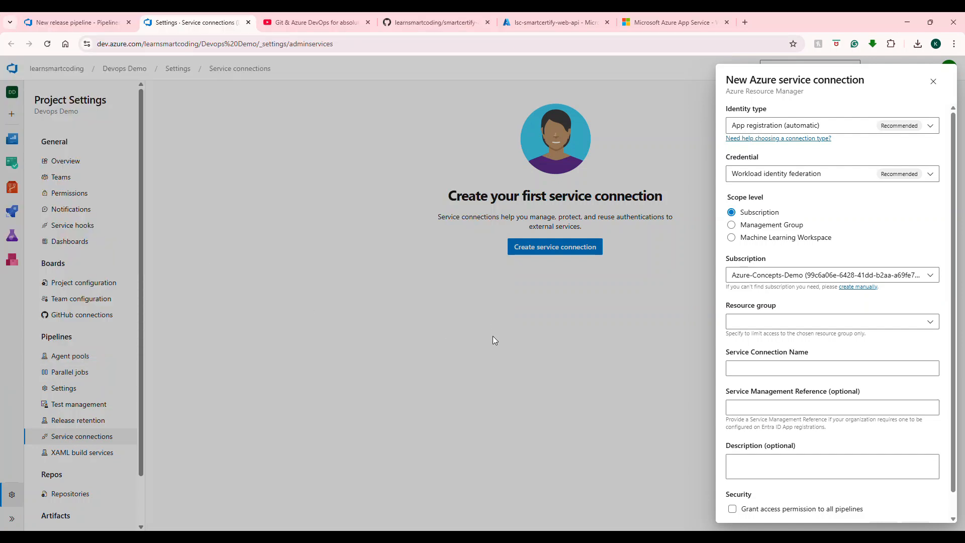
# Step: Choose the Azure-Concepts-Demo subscription and the rgSmartCertifyApp resource group for the connection
pyautogui.click(907, 281)
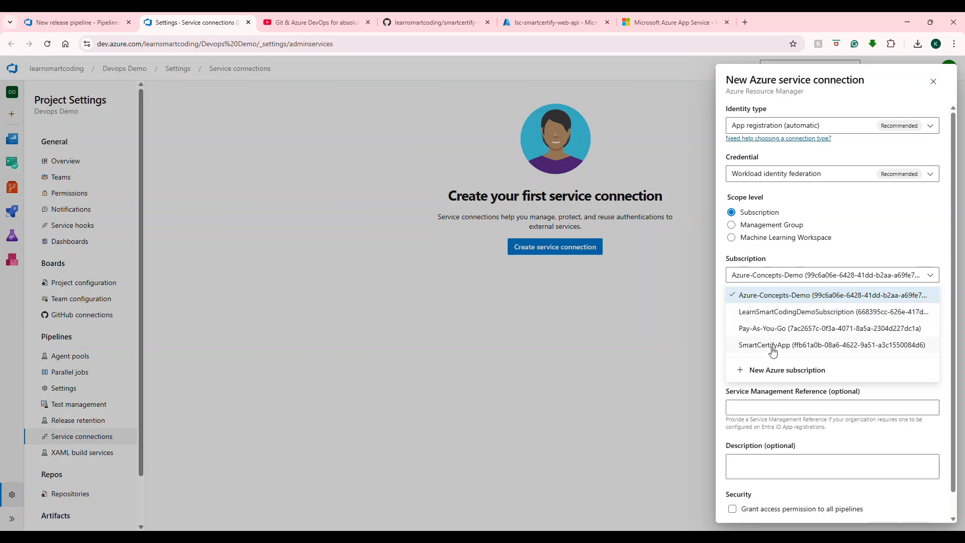
pyautogui.click(775, 298)
pyautogui.click(920, 323)
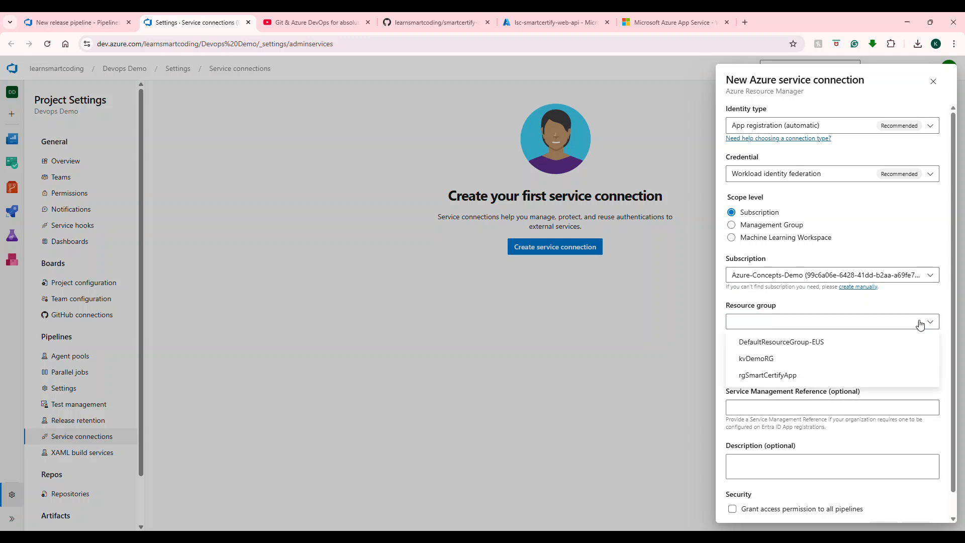
pyautogui.click(780, 378)
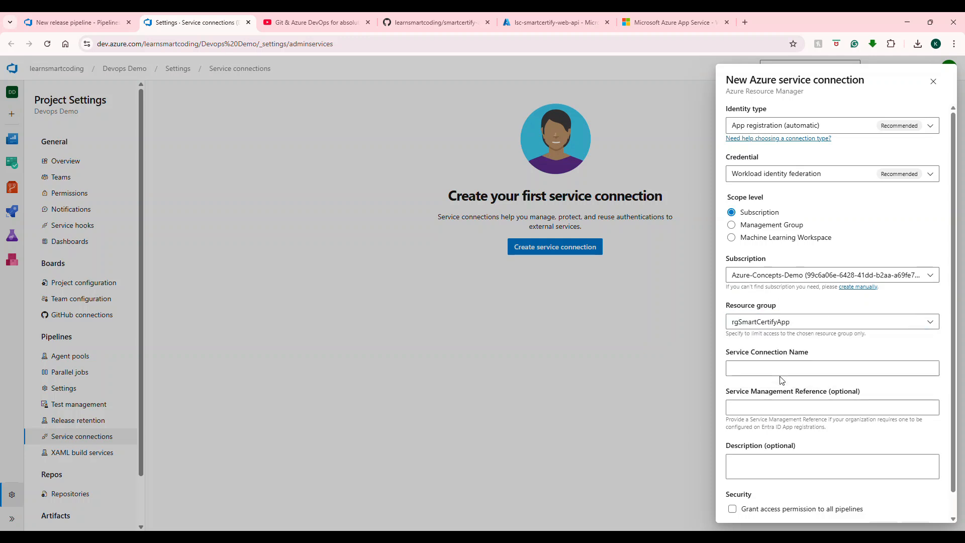
# Step: Name the service connection Smart Certify Web Apps Deployment
pyautogui.click(784, 368)
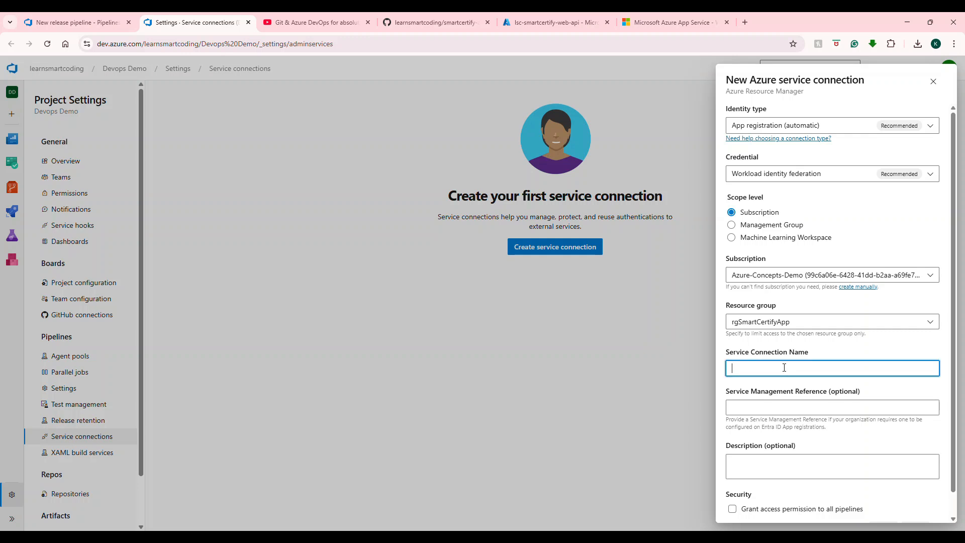
pyautogui.write('Smart')
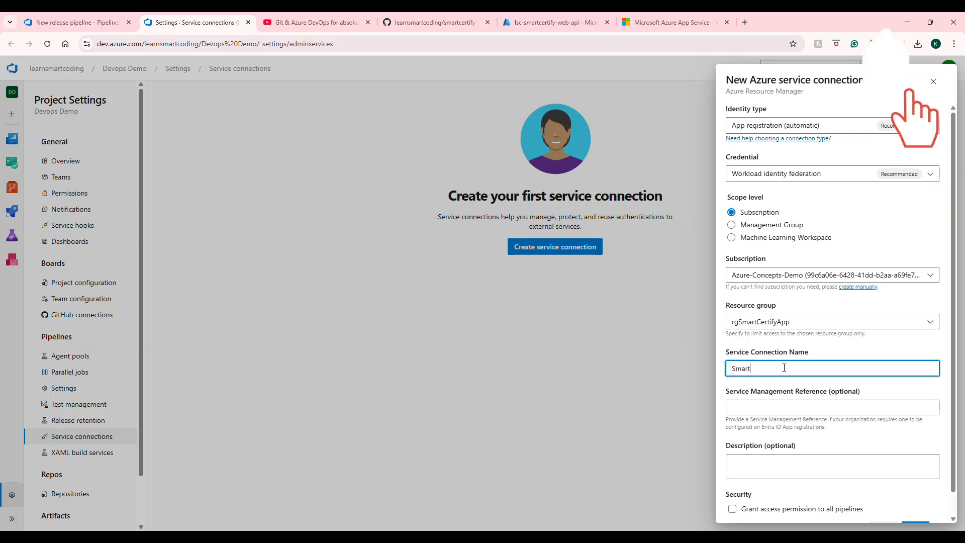
pyautogui.write('Certify Web Apps Deployment')
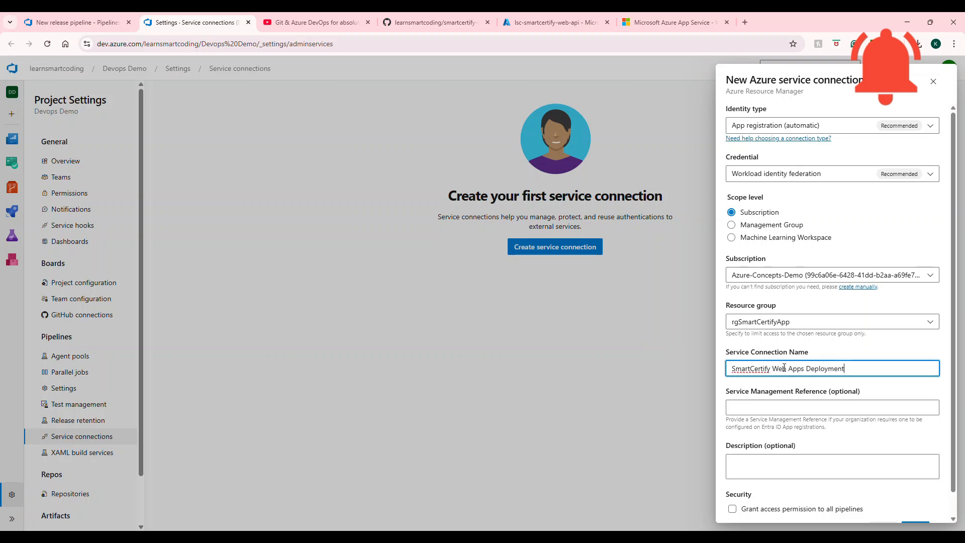
pyautogui.click(751, 370)
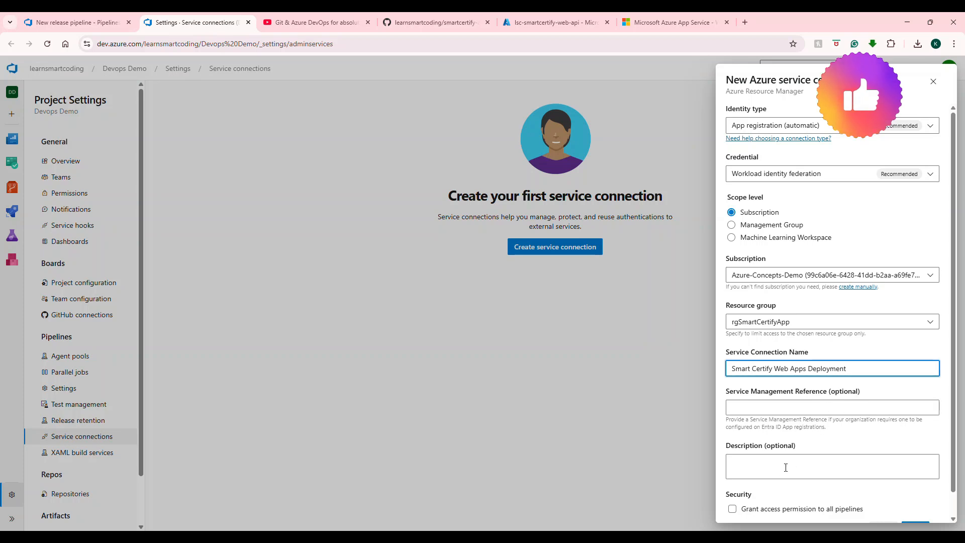
# Step: Grant the connection access permission to all pipelines and save the service connection
pyautogui.click(733, 509)
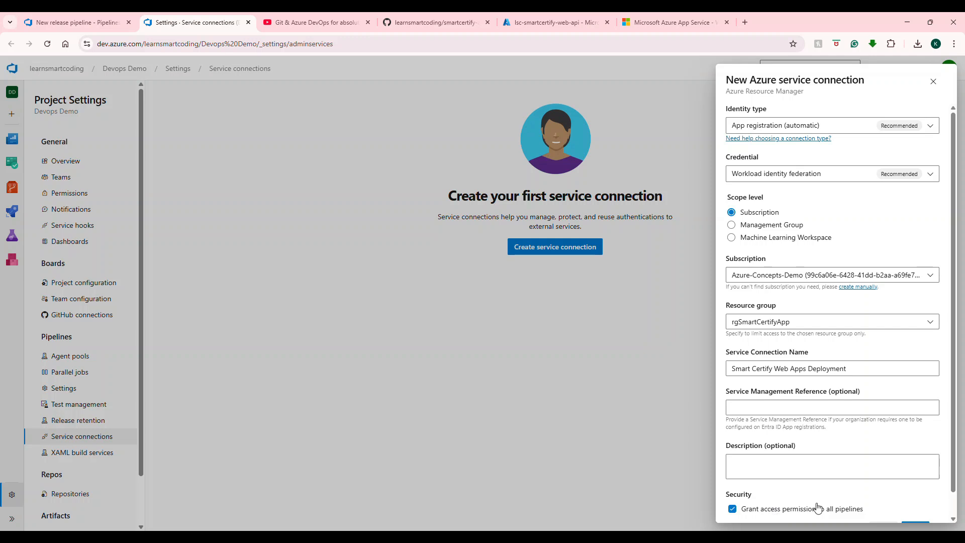
pyautogui.scroll(-1, 862, 457)
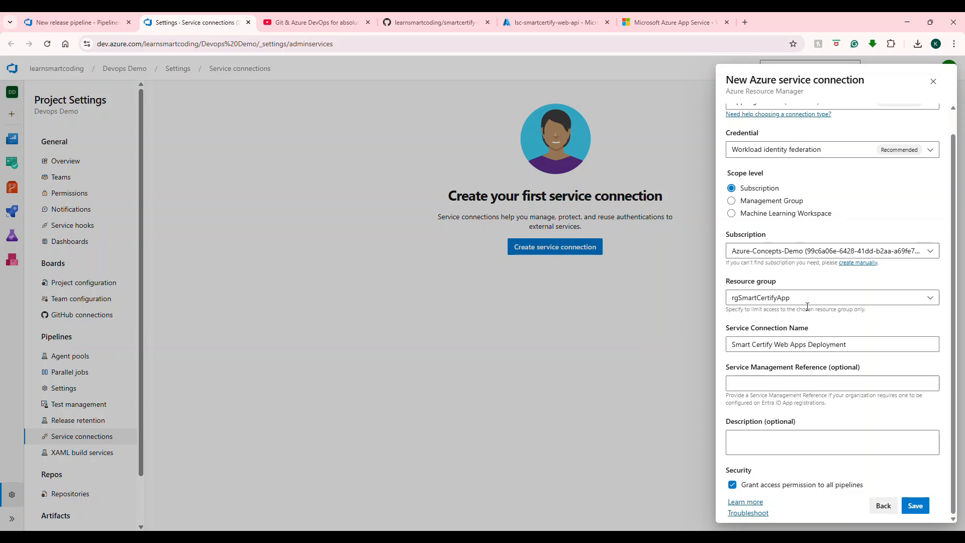
pyautogui.scroll(1, 807, 308)
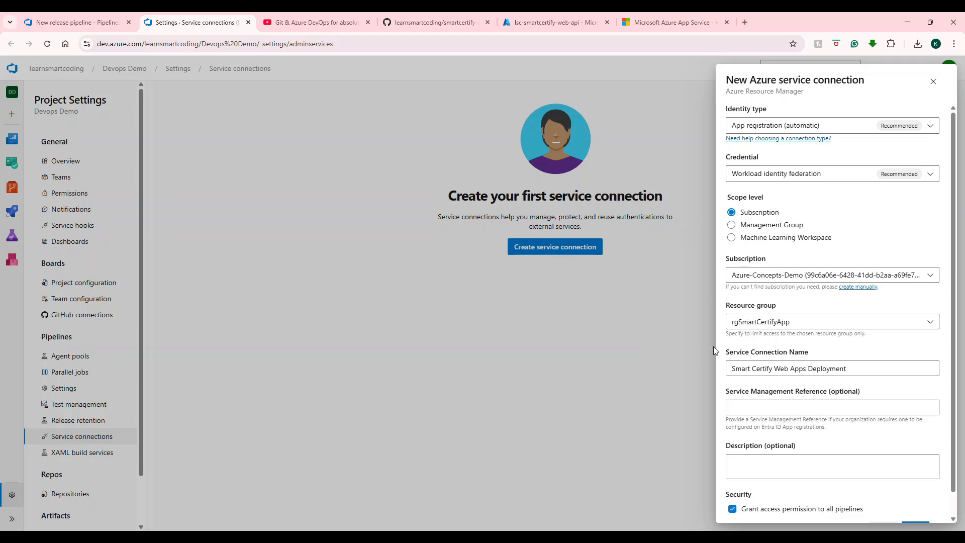
pyautogui.click(753, 328)
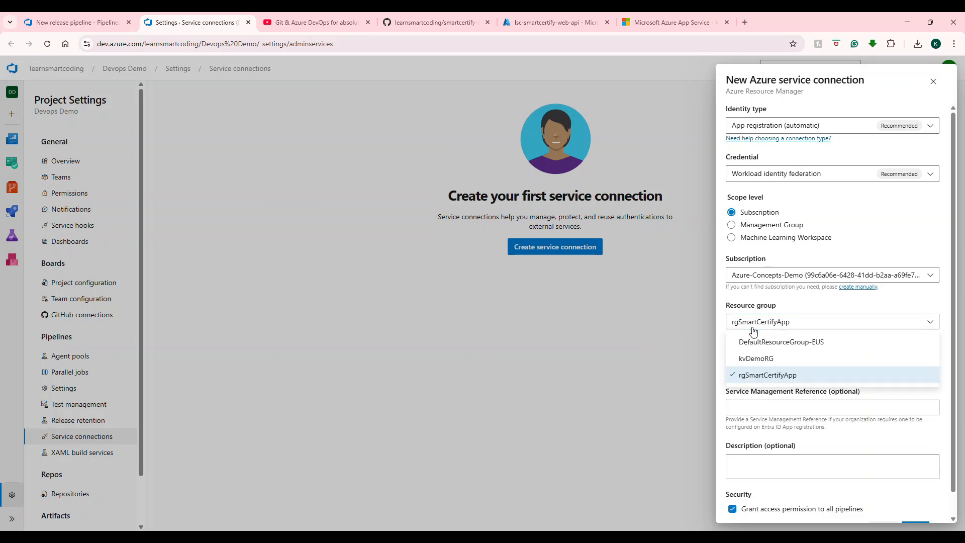
pyautogui.click(768, 376)
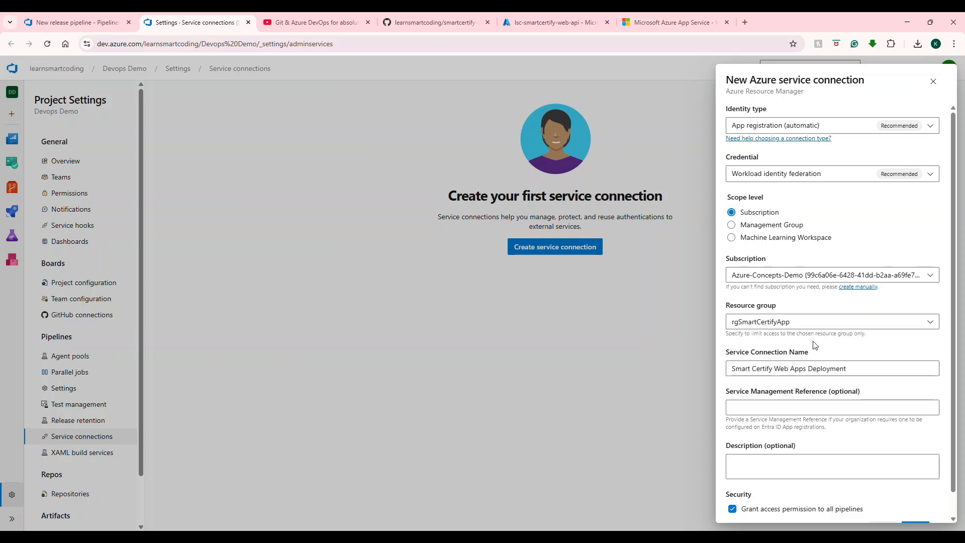
pyautogui.scroll(-1, 808, 365)
pyautogui.click(918, 508)
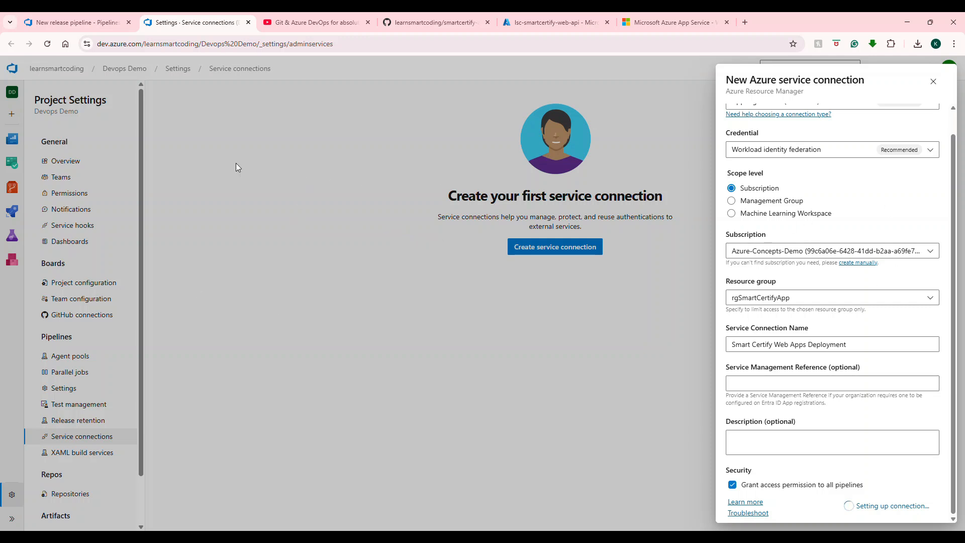
# Step: Check the service connections list for the new connection and return to the release pipeline's deploy task
pyautogui.click(99, 21)
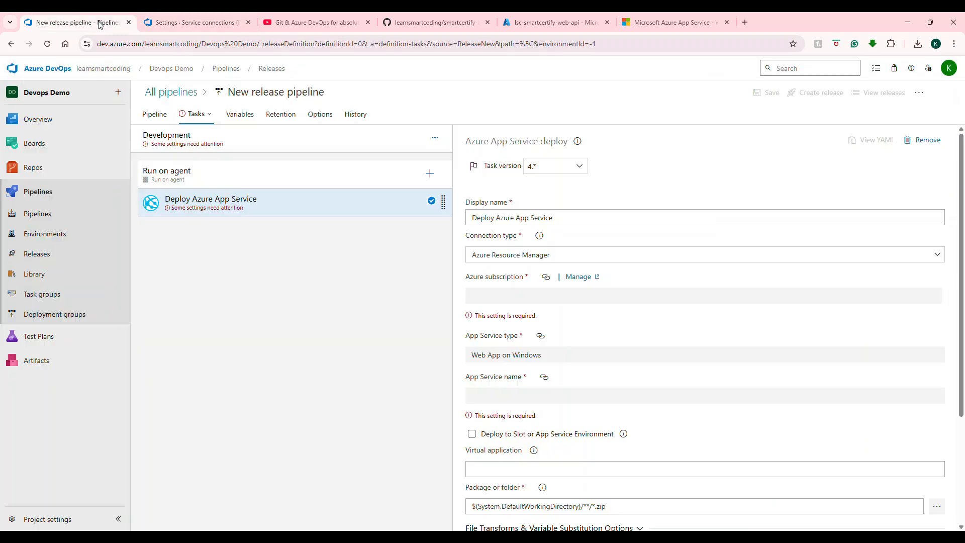
pyautogui.click(191, 22)
pyautogui.click(541, 22)
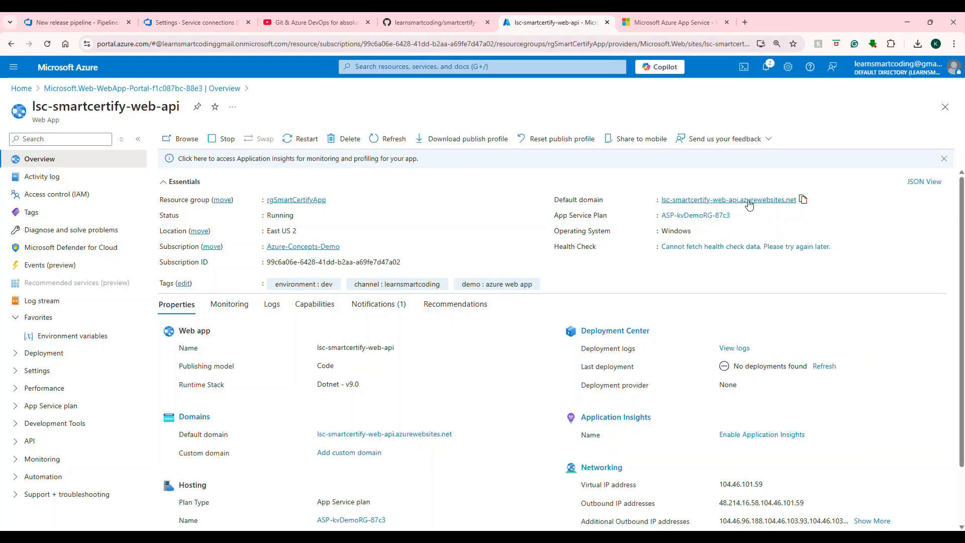
pyautogui.click(170, 24)
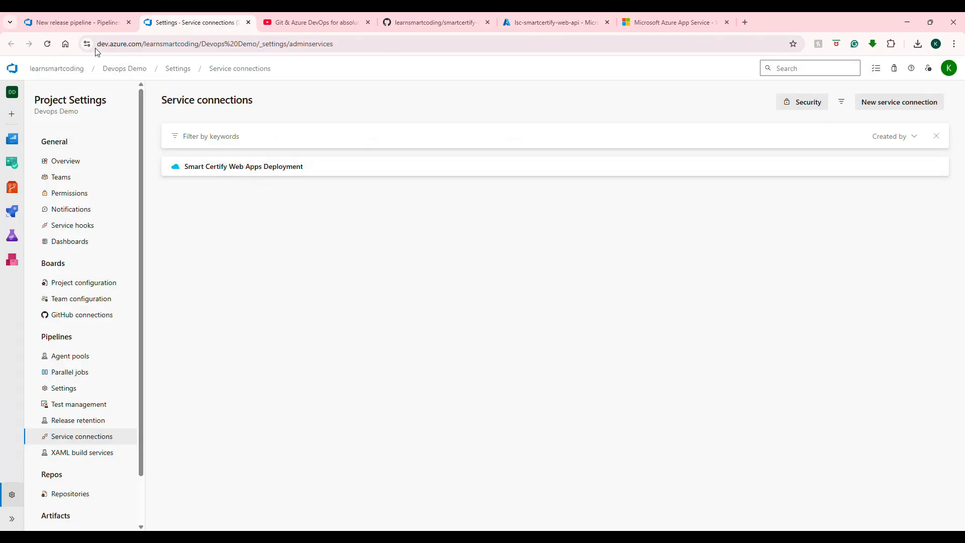
pyautogui.click(75, 23)
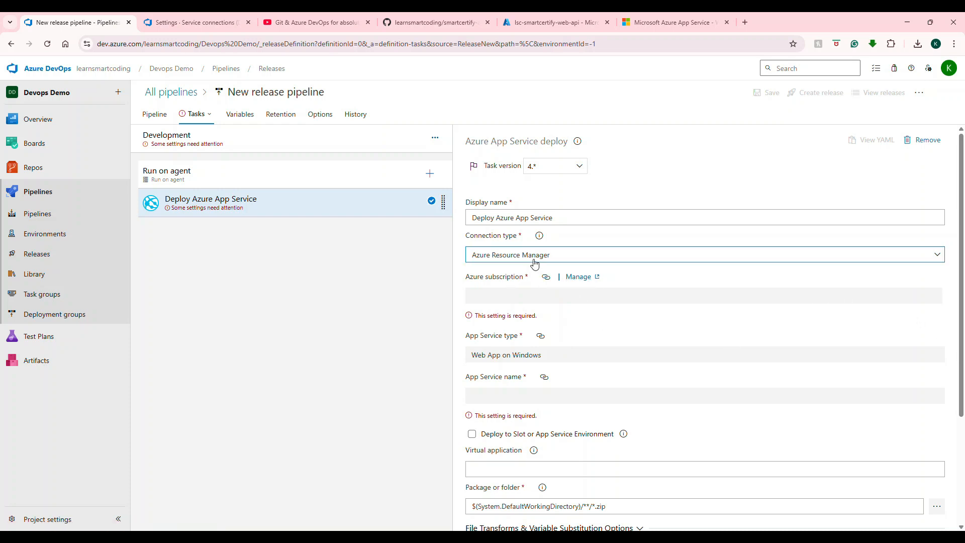
pyautogui.click(295, 146)
pyautogui.click(270, 202)
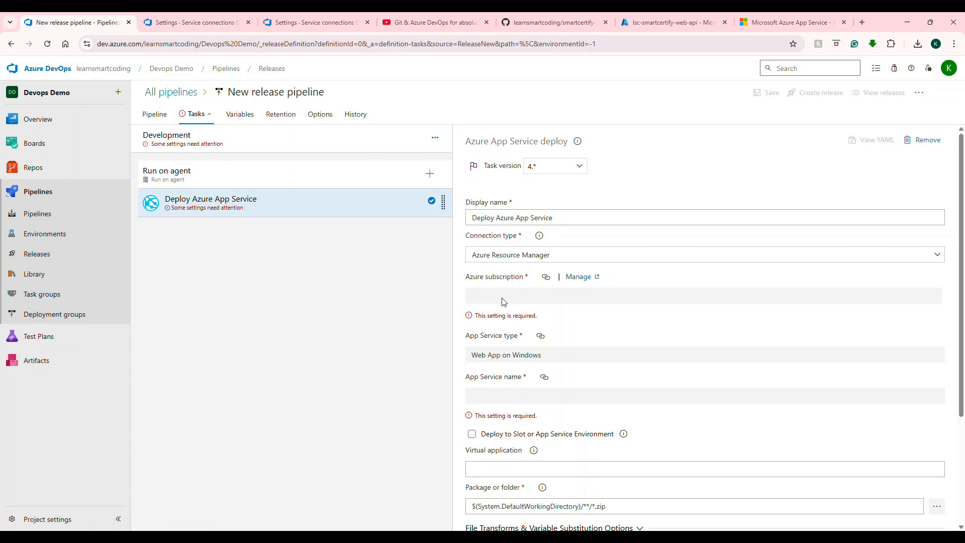
pyautogui.click(528, 251)
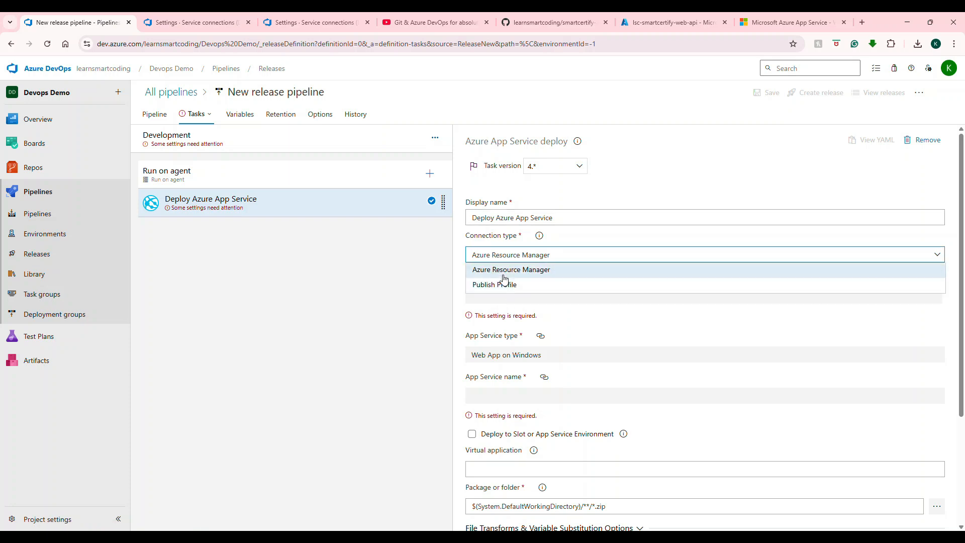
pyautogui.click(513, 281)
pyautogui.click(506, 255)
pyautogui.click(510, 267)
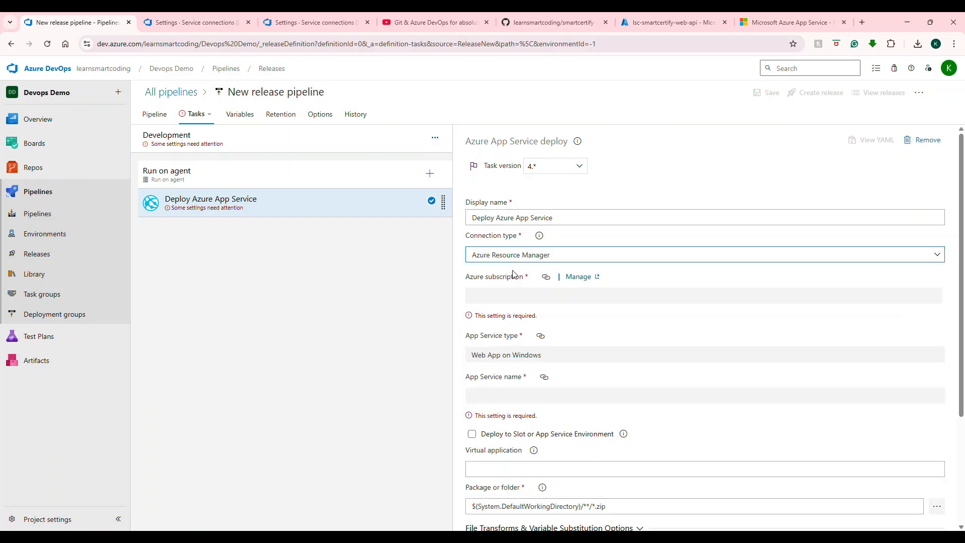
# Step: Leave the unsaved release pipeline, discarding its changes, and go to the Releases page
pyautogui.click(156, 117)
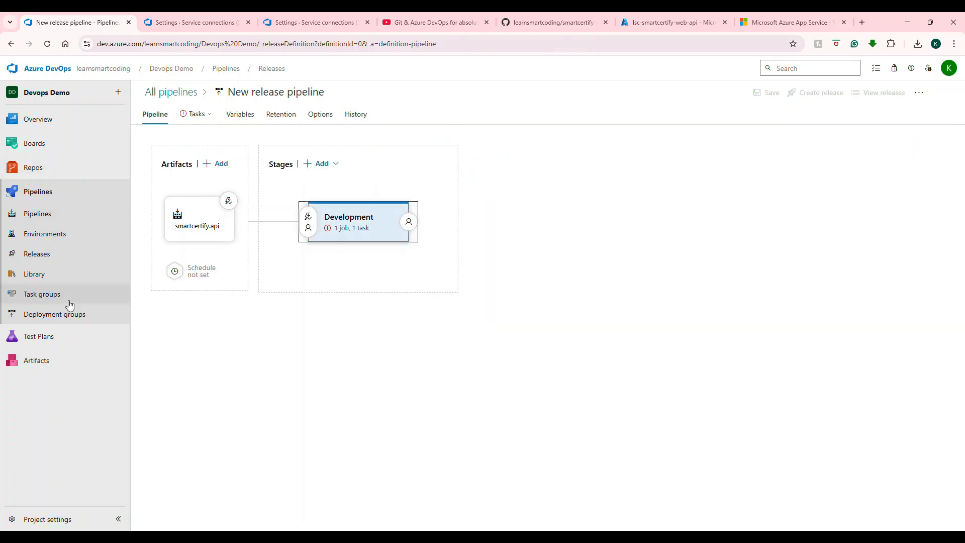
pyautogui.click(47, 256)
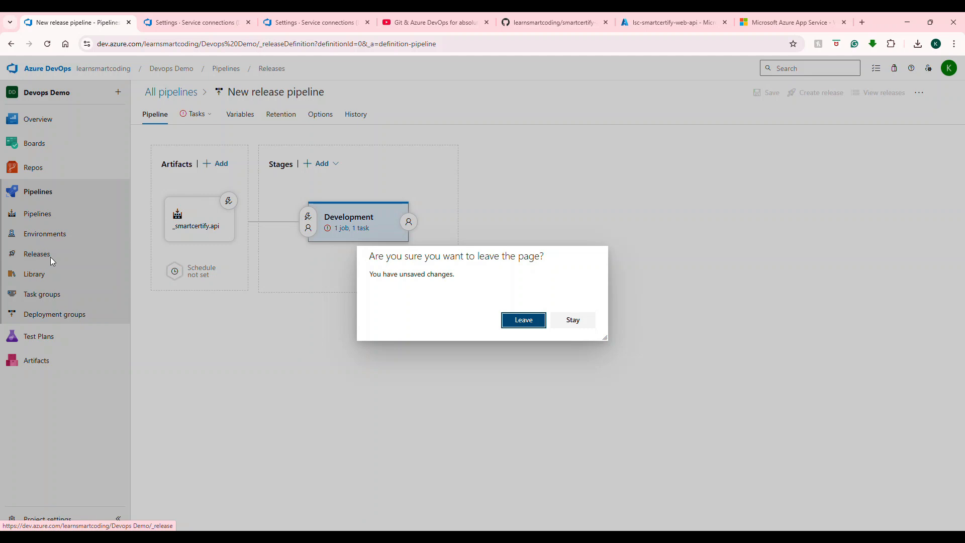
pyautogui.click(523, 329)
# Step: Start a new release pipeline using the Azure App Service deployment template
pyautogui.click(556, 314)
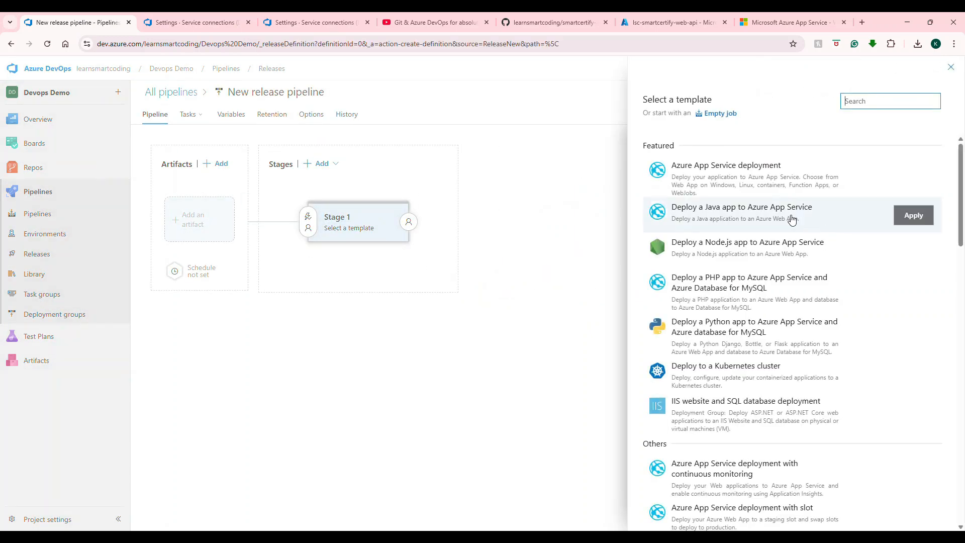
pyautogui.click(701, 186)
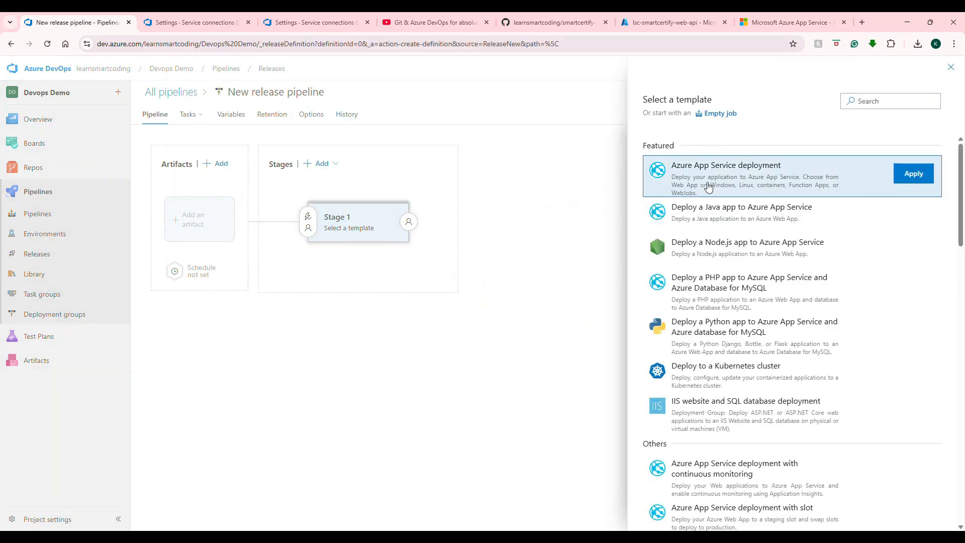
pyautogui.click(909, 180)
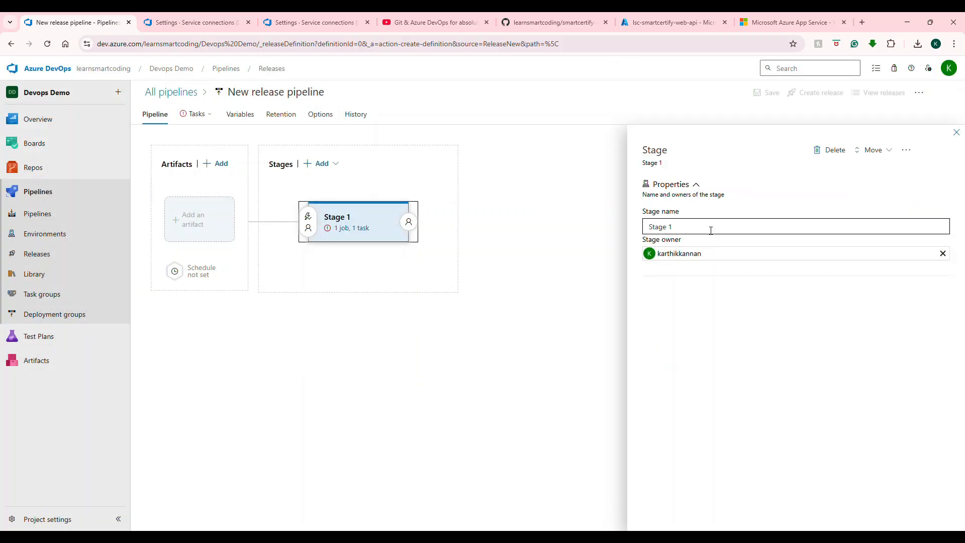
# Step: Name the pipeline's stage Development
pyautogui.write('De')
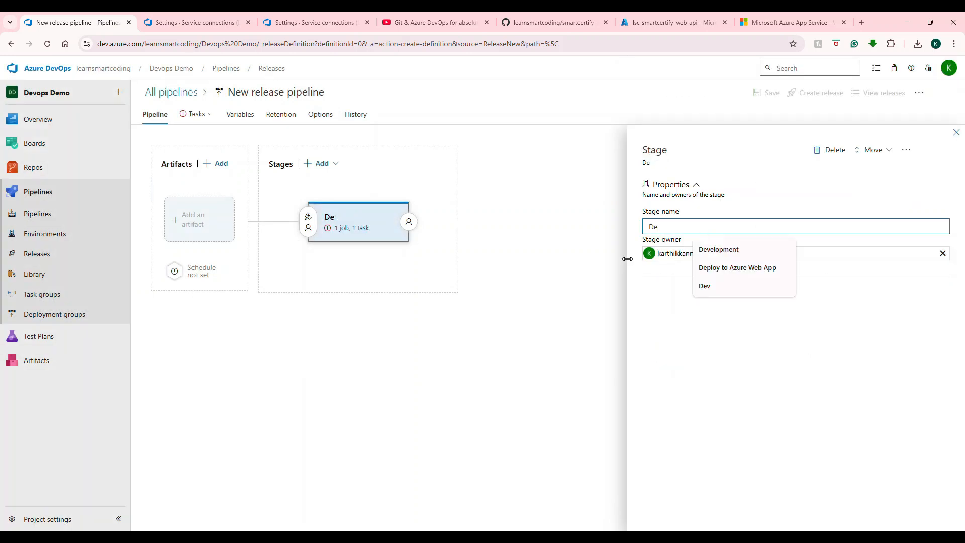
pyautogui.click(707, 250)
# Step: Add the smartcertify.api build pipeline from the Devops Demo project as the release artifact
pyautogui.click(217, 165)
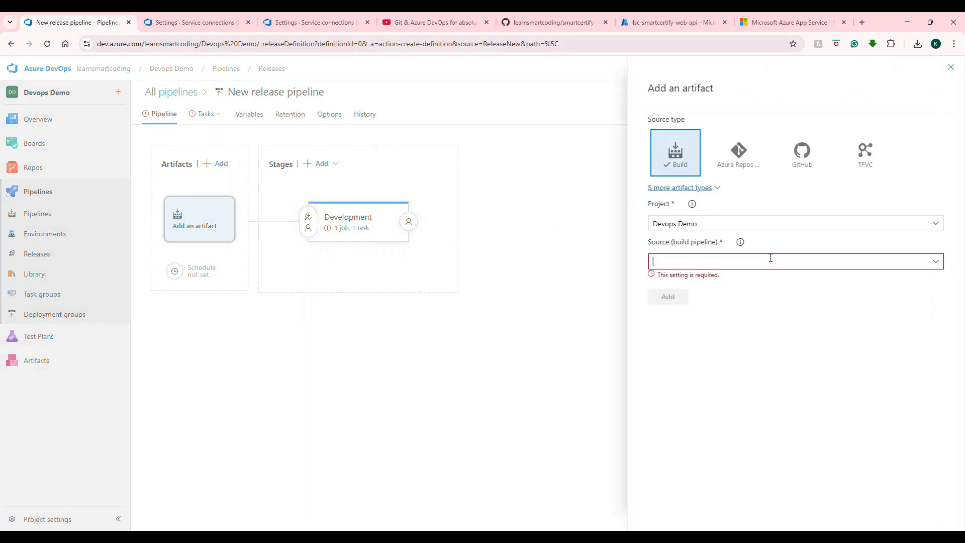
pyautogui.click(936, 262)
pyautogui.click(679, 277)
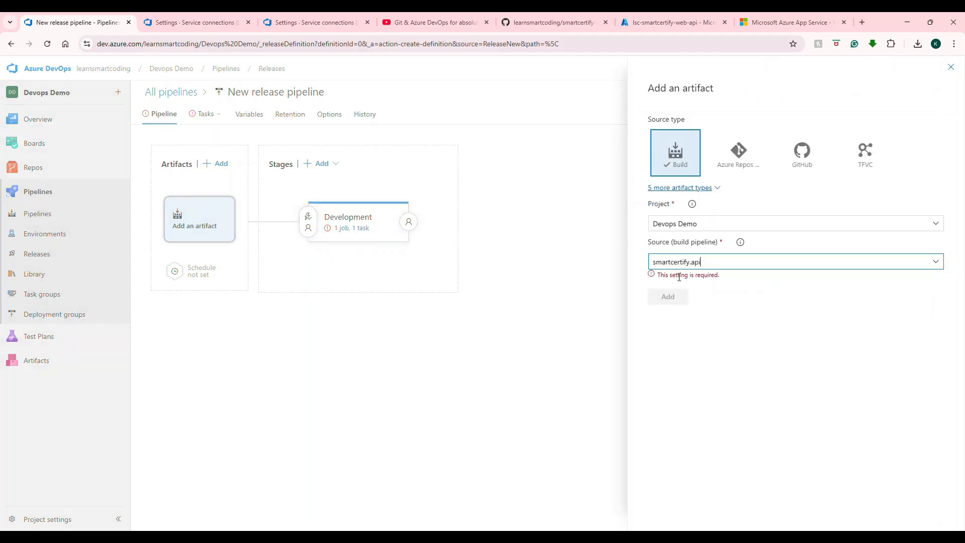
pyautogui.click(667, 398)
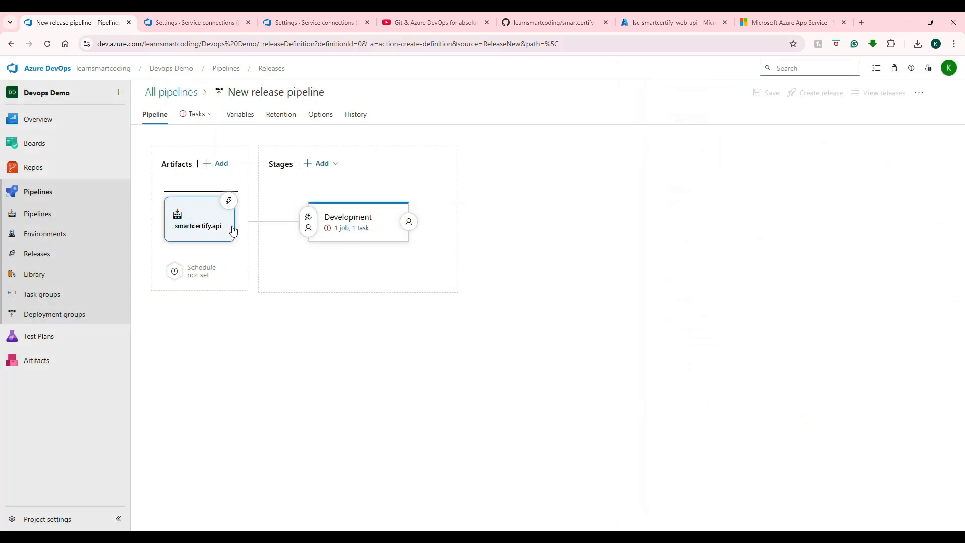
# Step: Enable the continuous deployment trigger on the artifact and close the trigger panel
pyautogui.click(229, 200)
pyautogui.click(660, 186)
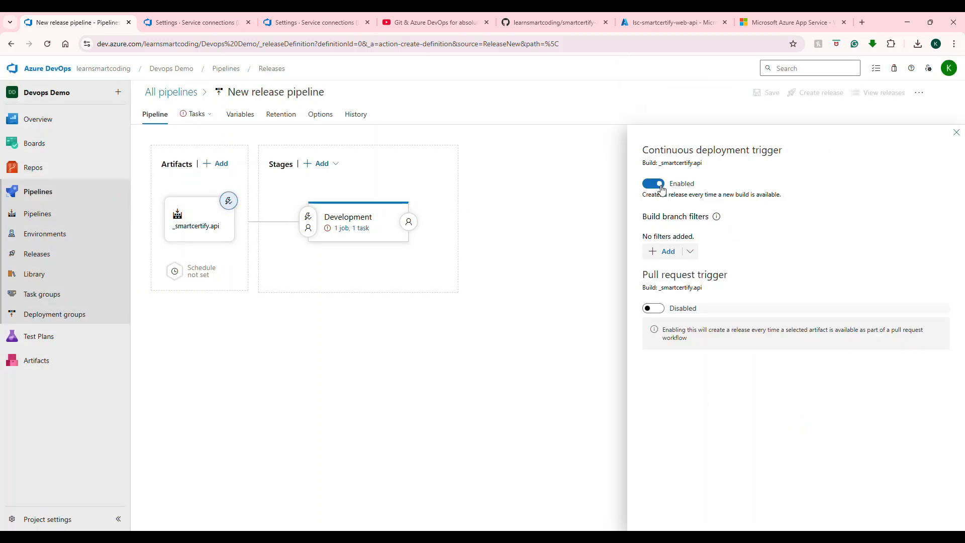
pyautogui.click(957, 132)
# Step: Open the Development stage tasks and select and authorize the Azure-Concepts-Demo subscription
pyautogui.click(363, 231)
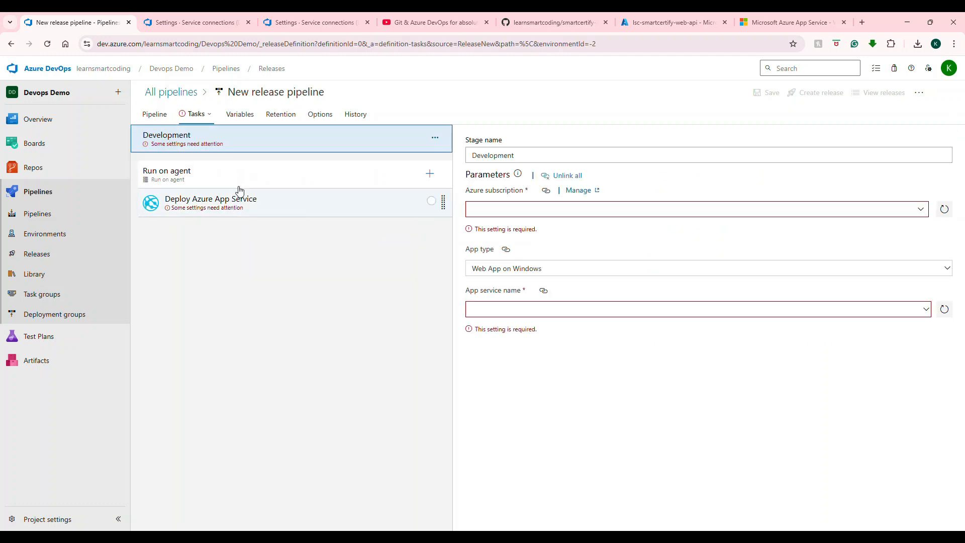
pyautogui.click(922, 209)
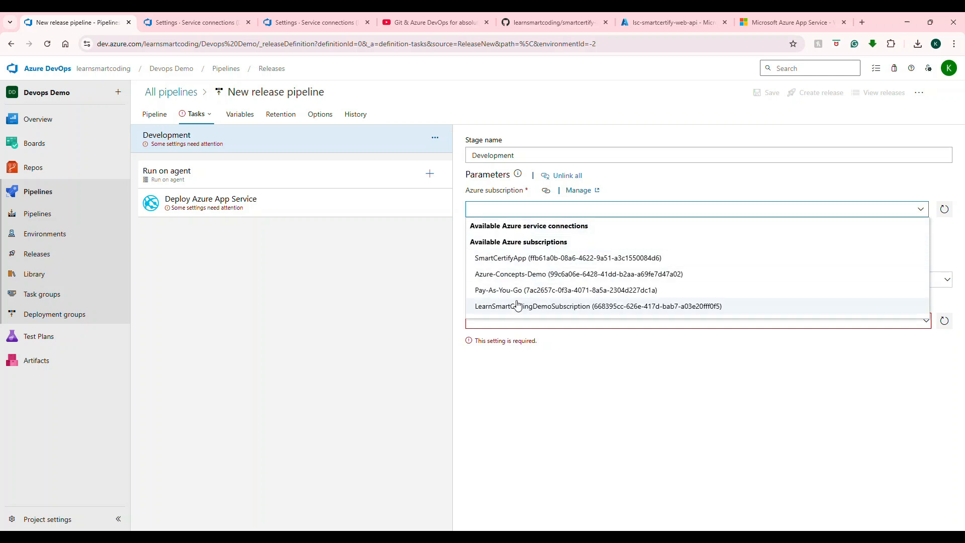
pyautogui.click(501, 277)
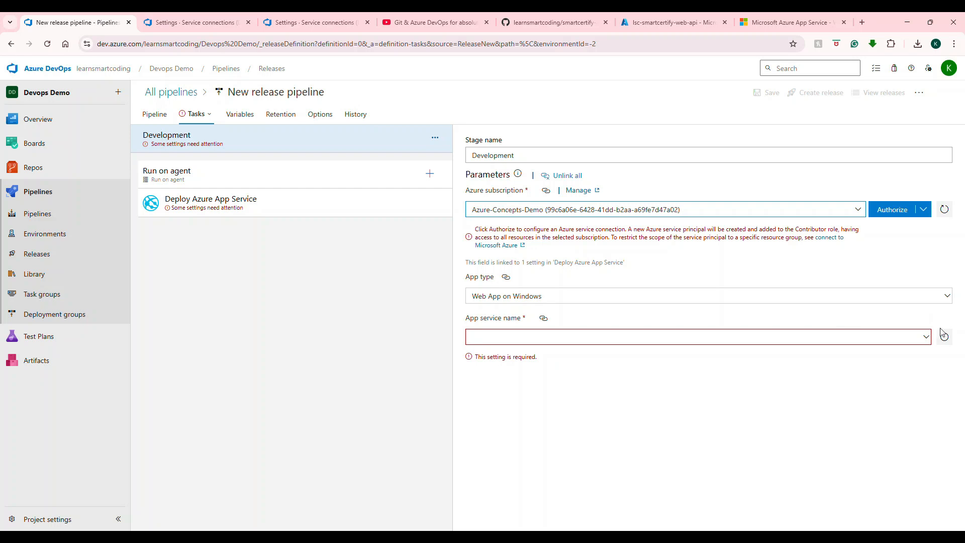
pyautogui.click(893, 217)
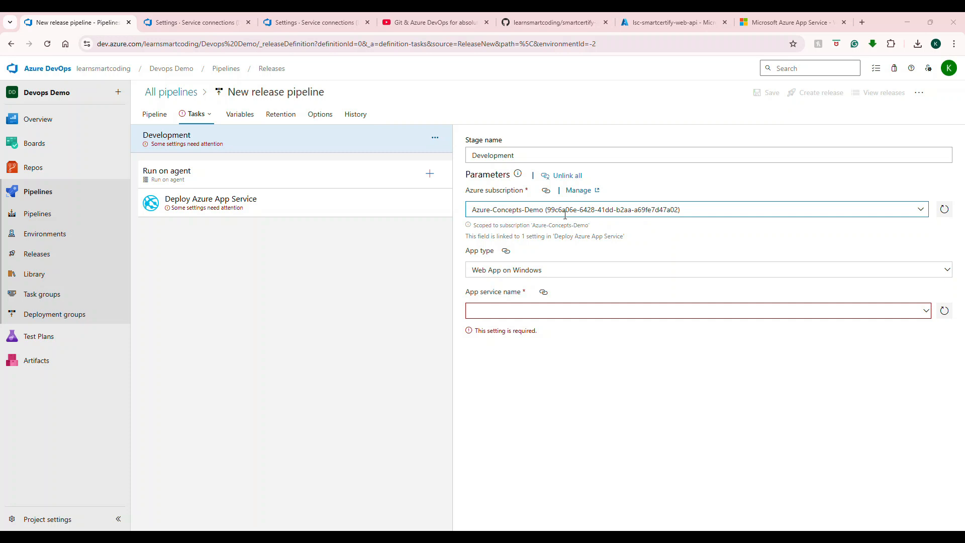
# Step: Keep the app type as Web App on Windows and choose lsc-smartcertify-web-api as the app service name
pyautogui.click(544, 276)
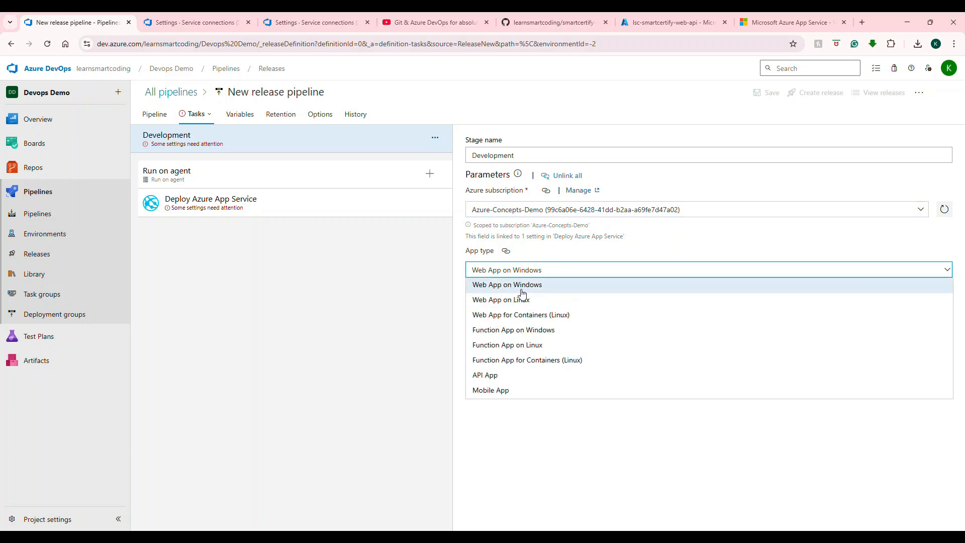
pyautogui.click(522, 290)
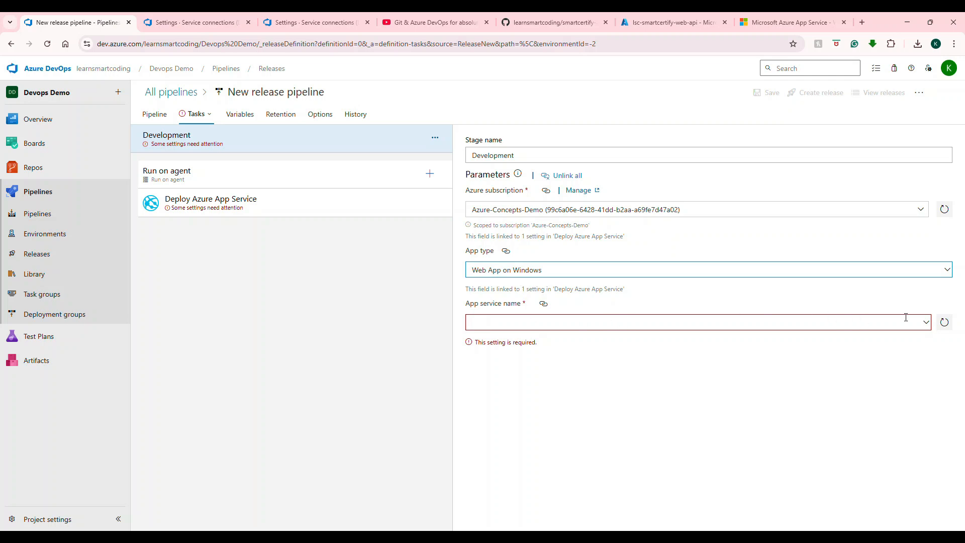
pyautogui.click(927, 325)
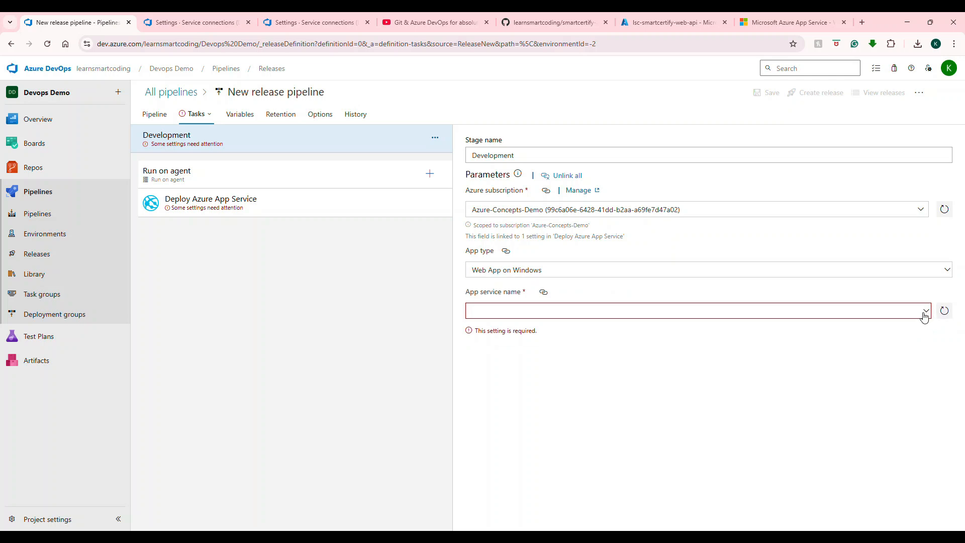
pyautogui.click(926, 313)
pyautogui.click(926, 313)
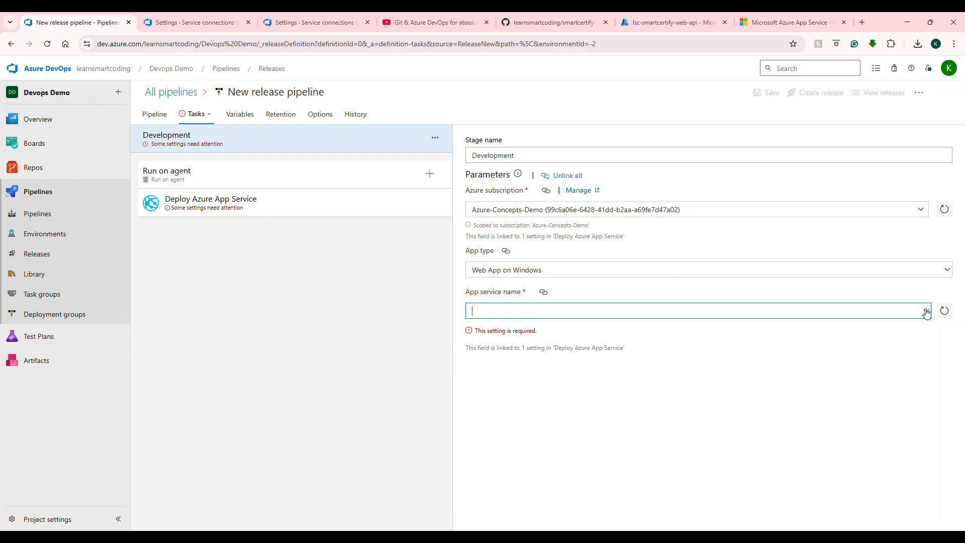
pyautogui.click(927, 312)
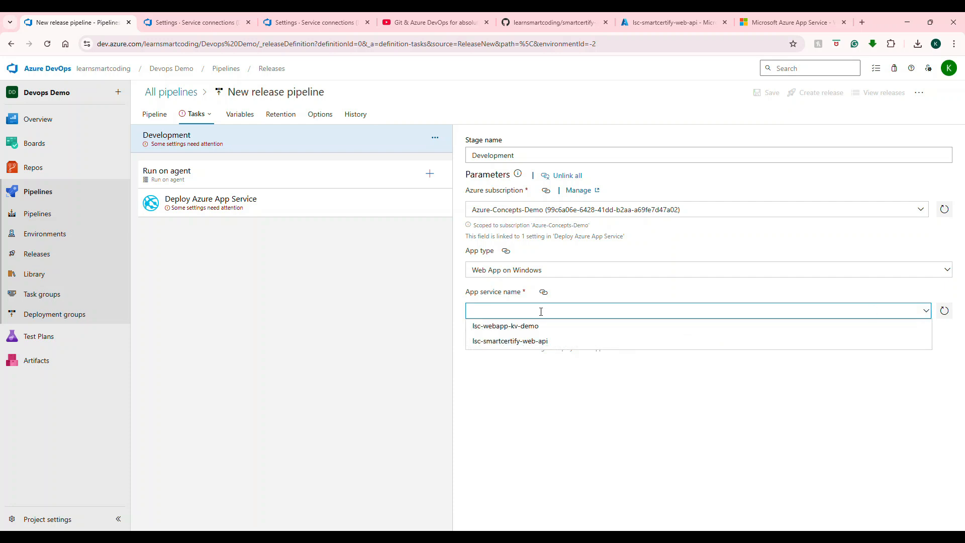
pyautogui.click(530, 343)
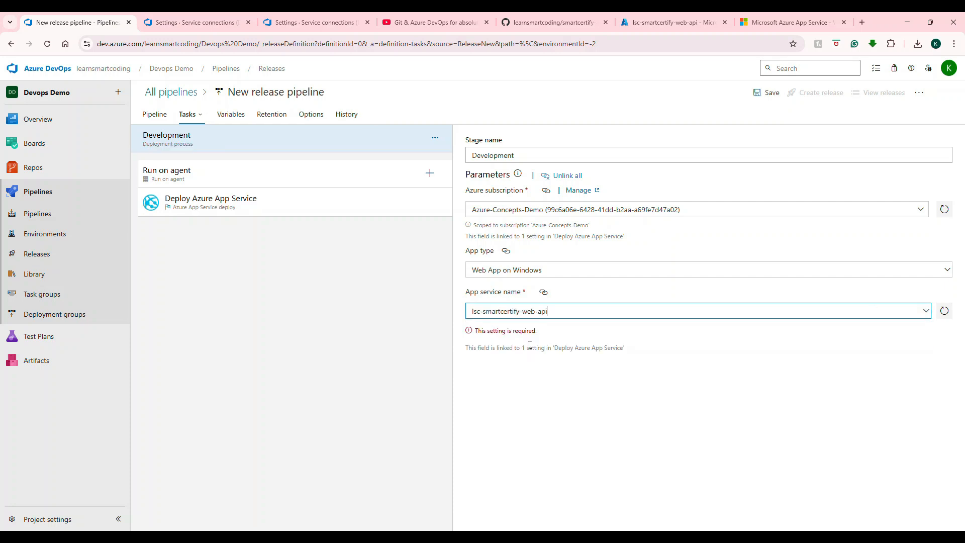
# Step: Open the Deploy Azure App Service task and review its connection and app service settings
pyautogui.click(239, 197)
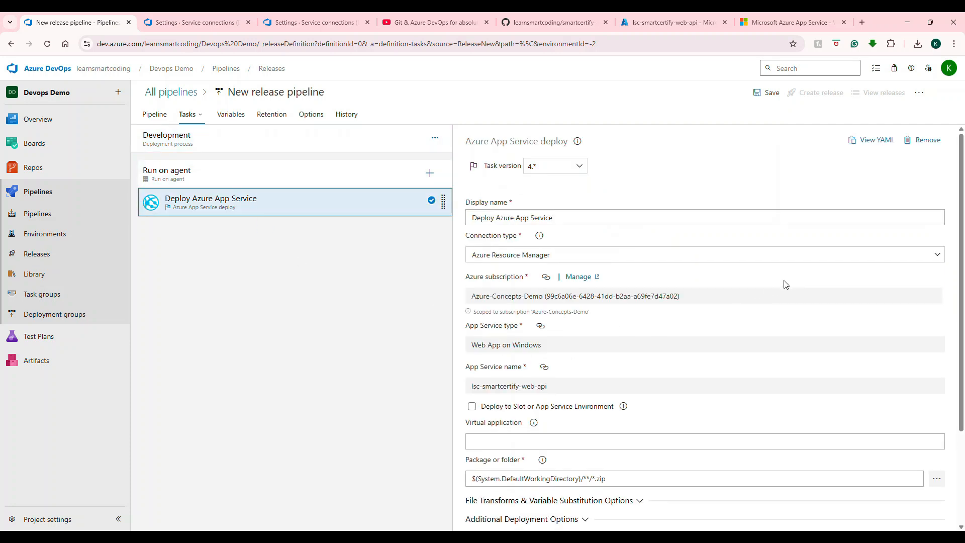
pyautogui.scroll(-2, 918, 299)
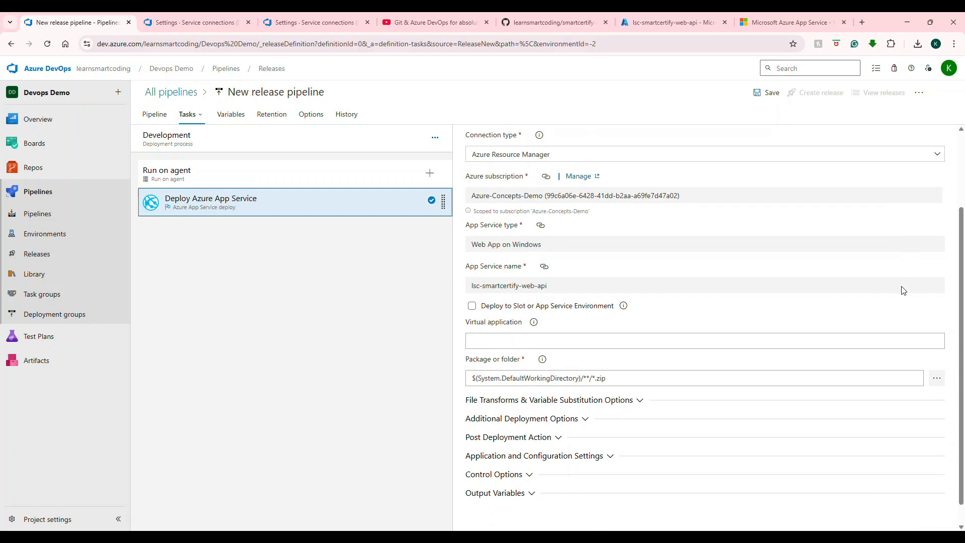
pyautogui.scroll(1, 854, 282)
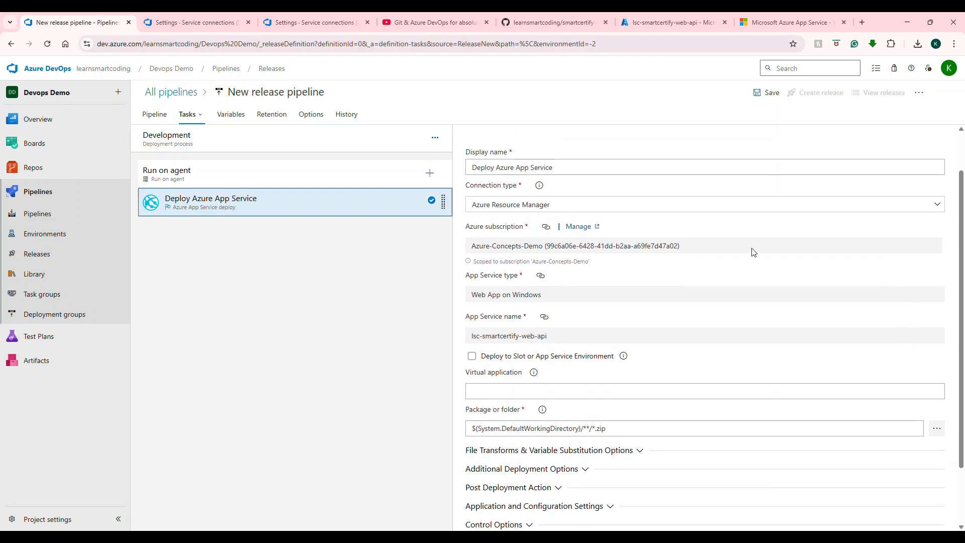
pyautogui.click(573, 203)
pyautogui.click(625, 225)
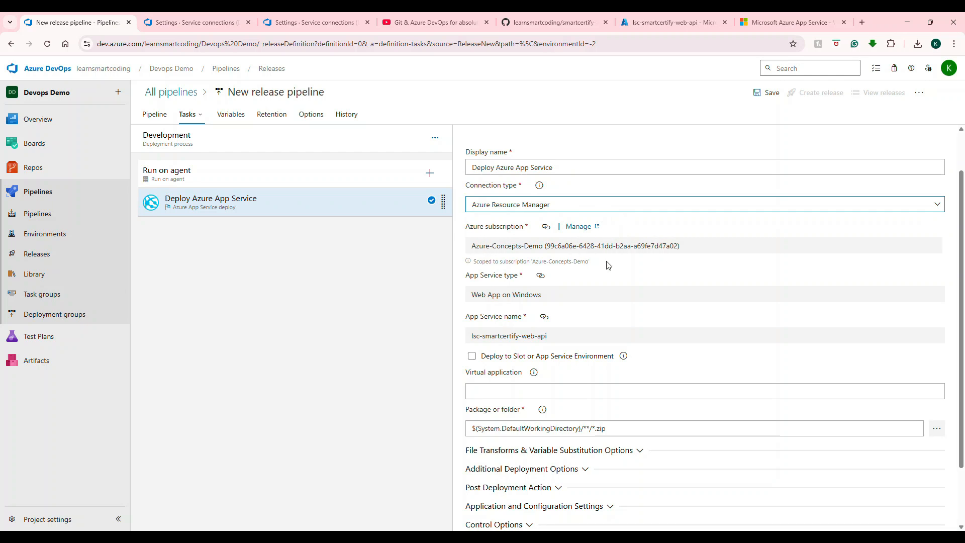
pyautogui.scroll(1, 628, 260)
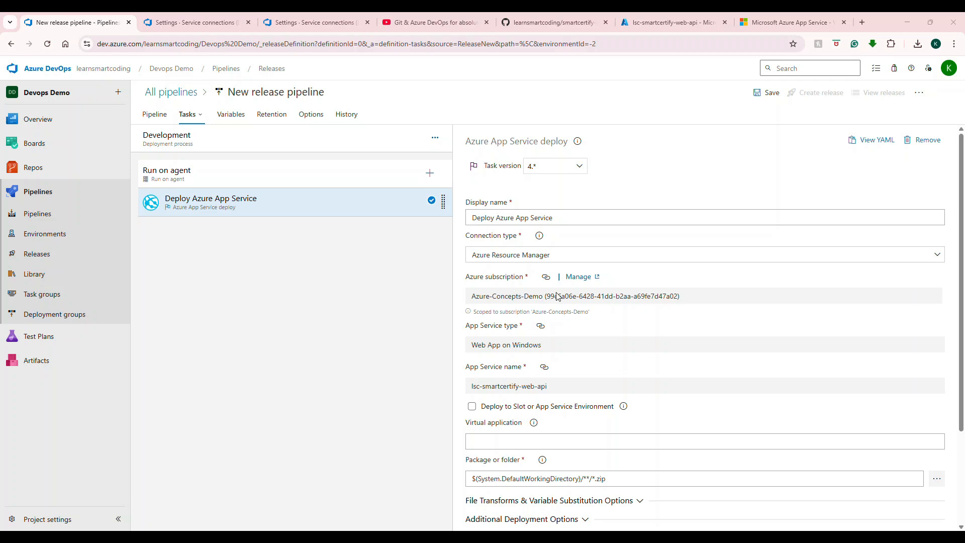
pyautogui.scroll(-2, 583, 302)
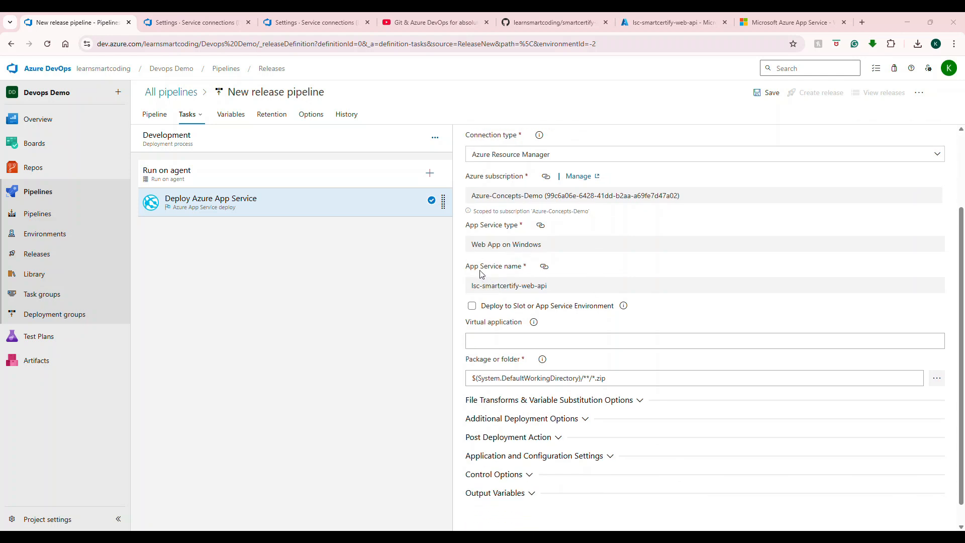
pyautogui.scroll(-1, 537, 291)
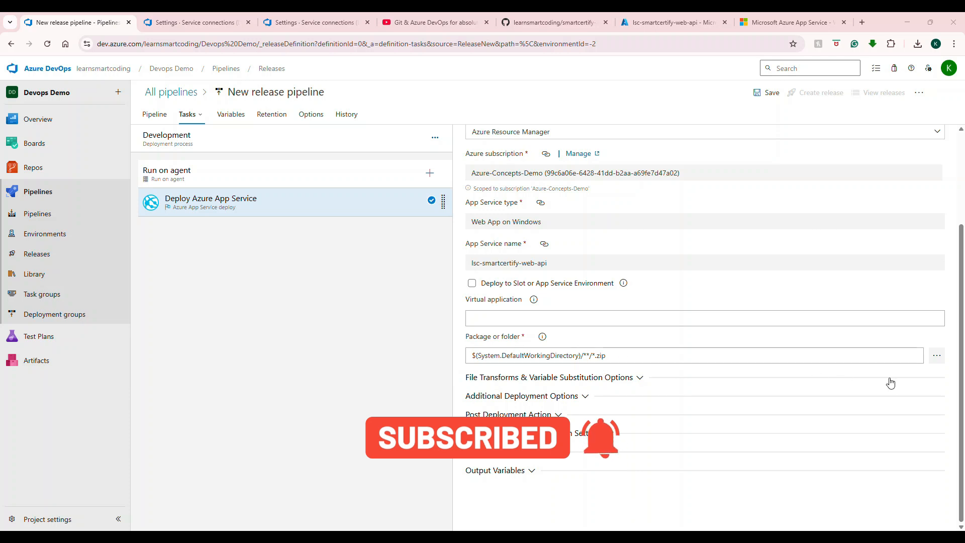
# Step: Set the package to LSC.SmartCertify.API.zip from the artifact's drop folder
pyautogui.click(935, 357)
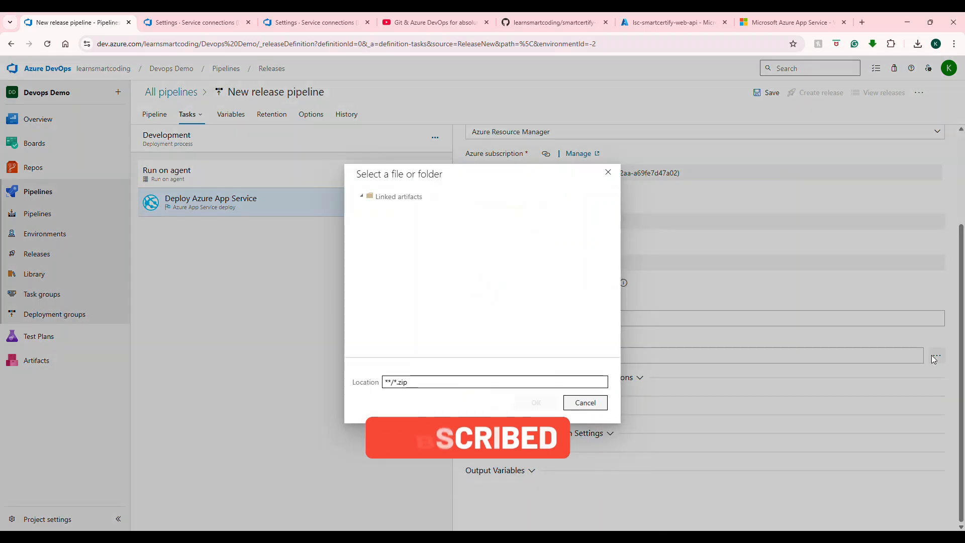
pyautogui.click(370, 208)
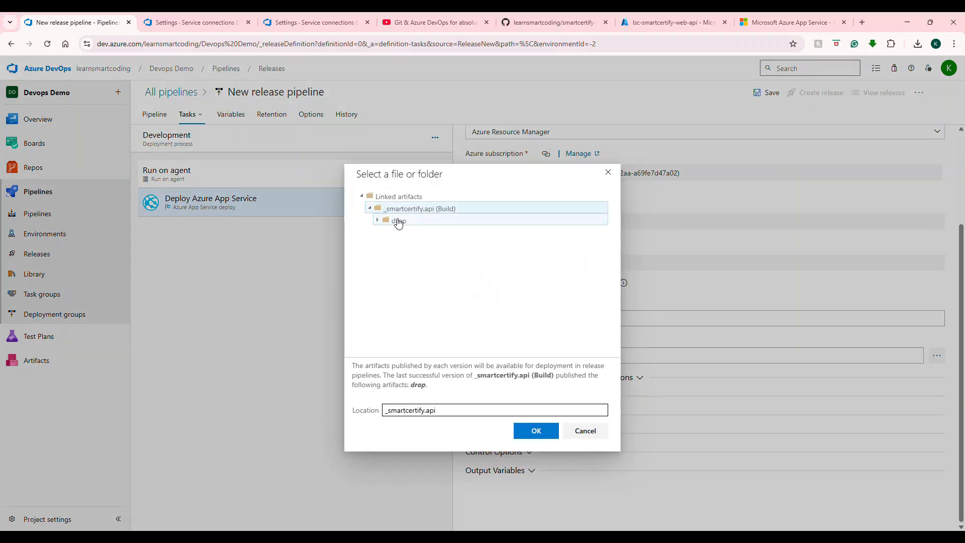
pyautogui.click(378, 221)
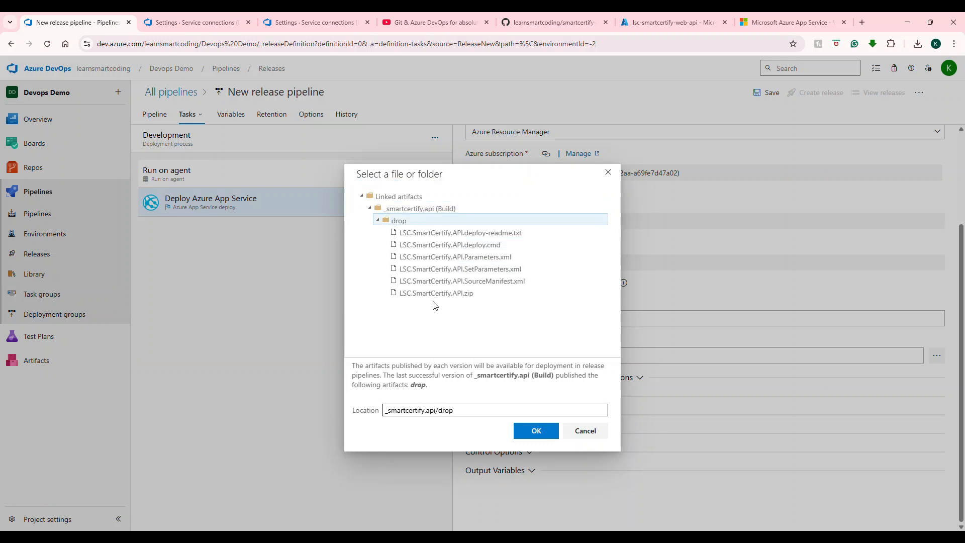
pyautogui.click(435, 294)
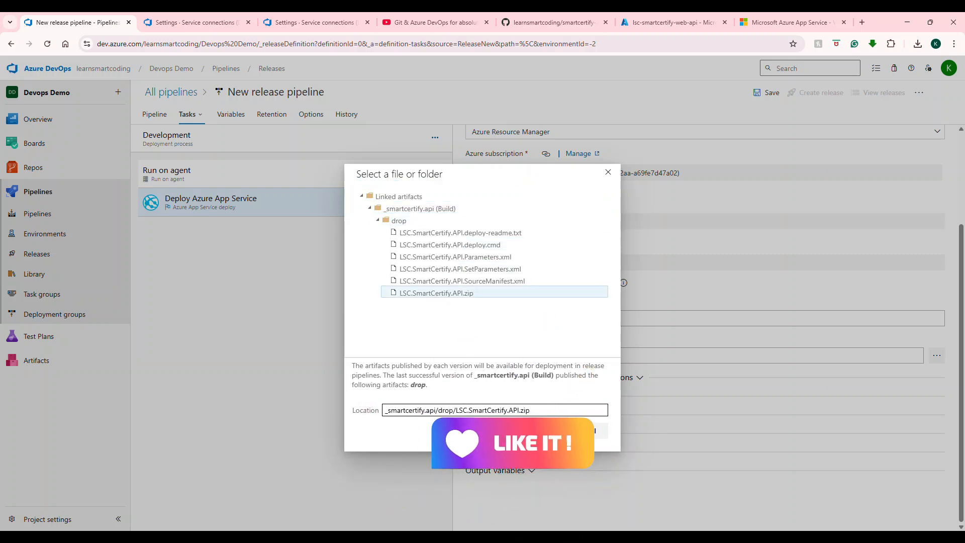
pyautogui.click(563, 431)
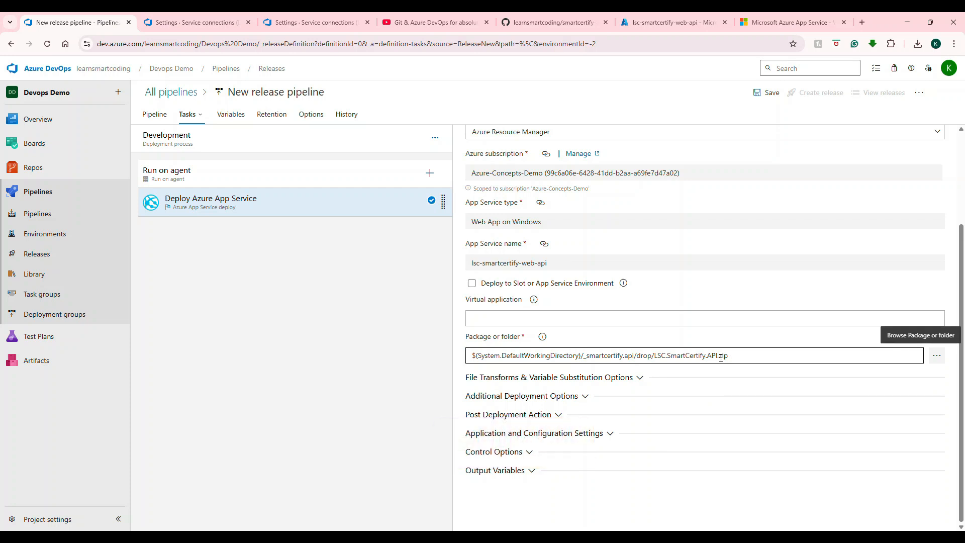
pyautogui.scroll(1, 564, 297)
pyautogui.scroll(1, 564, 297)
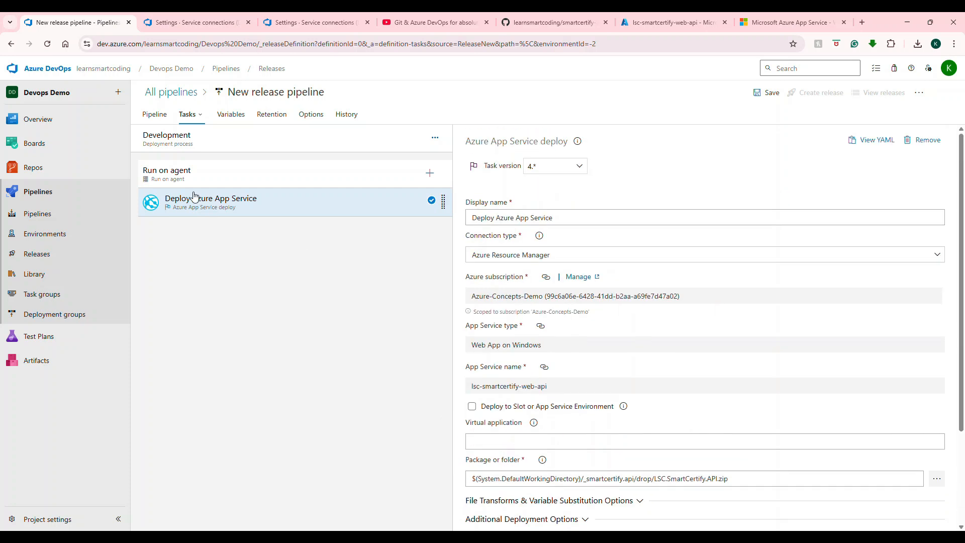
# Step: Review the Development stage, agent job and Deploy Azure App Service task settings
pyautogui.click(202, 144)
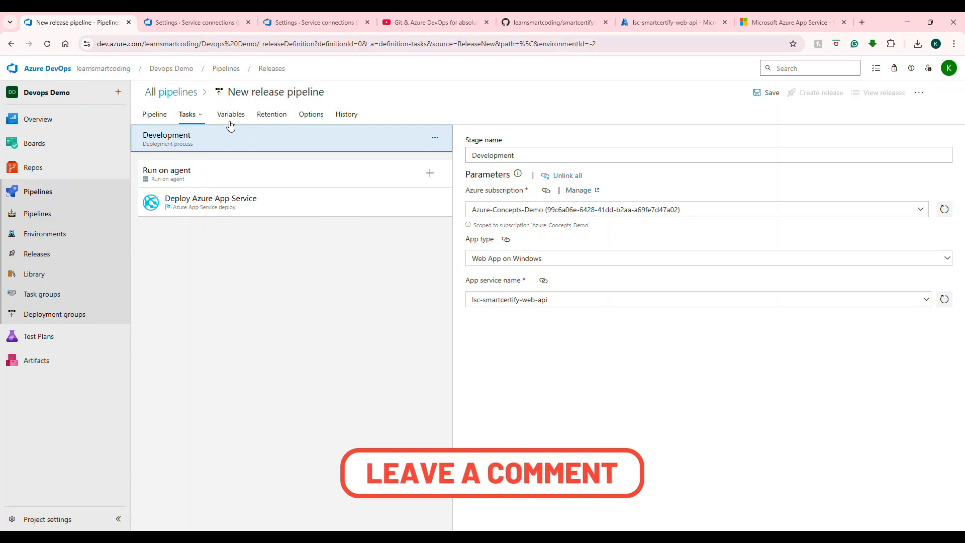
pyautogui.click(275, 179)
pyautogui.scroll(-2, 694, 267)
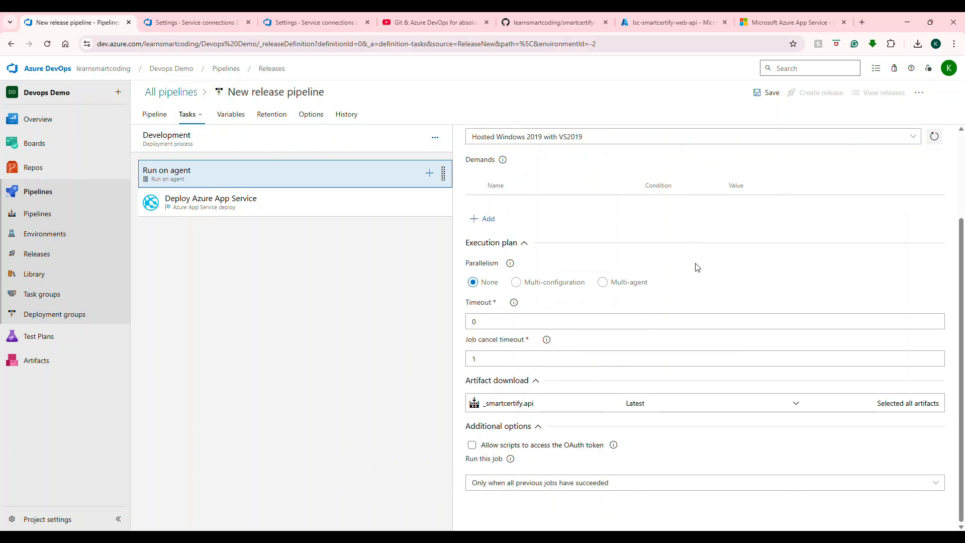
pyautogui.click(180, 200)
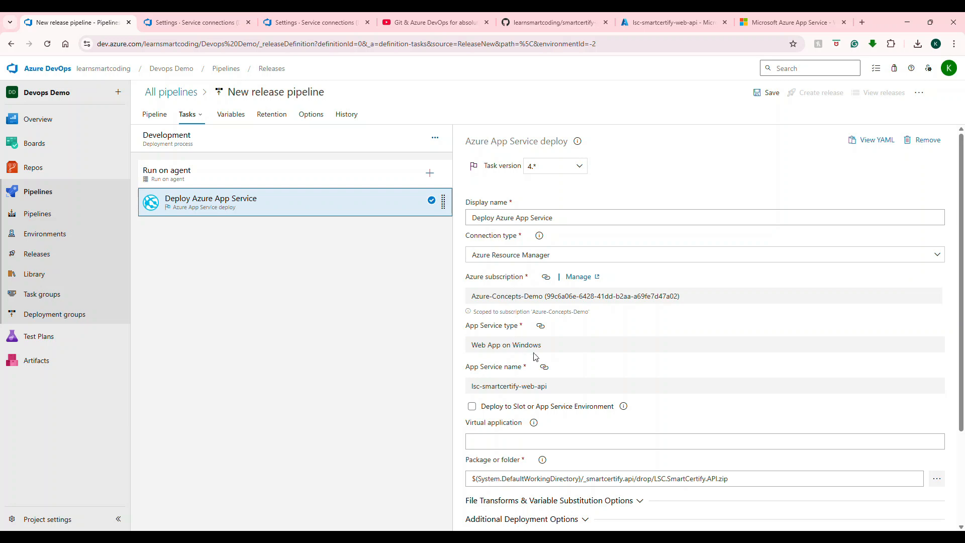
pyautogui.scroll(-2, 535, 357)
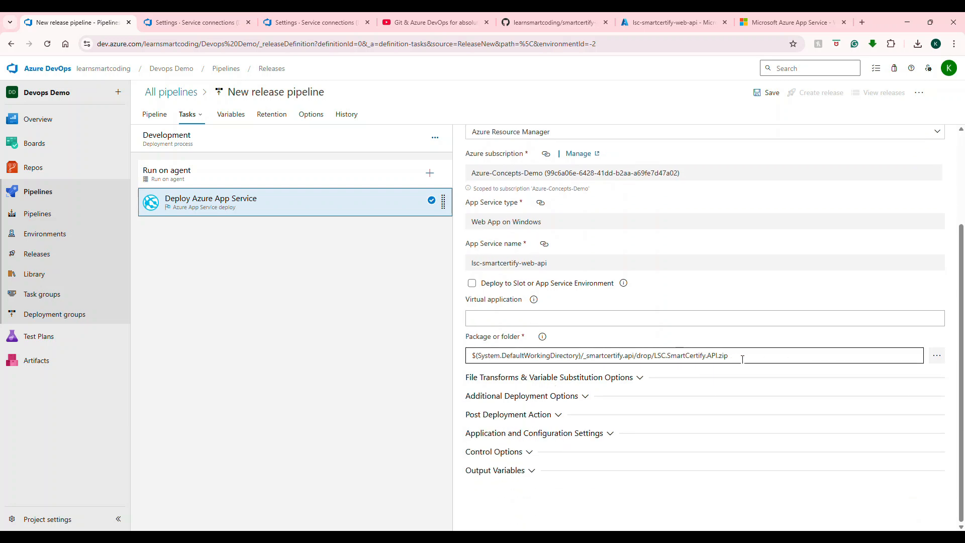
pyautogui.scroll(2, 493, 155)
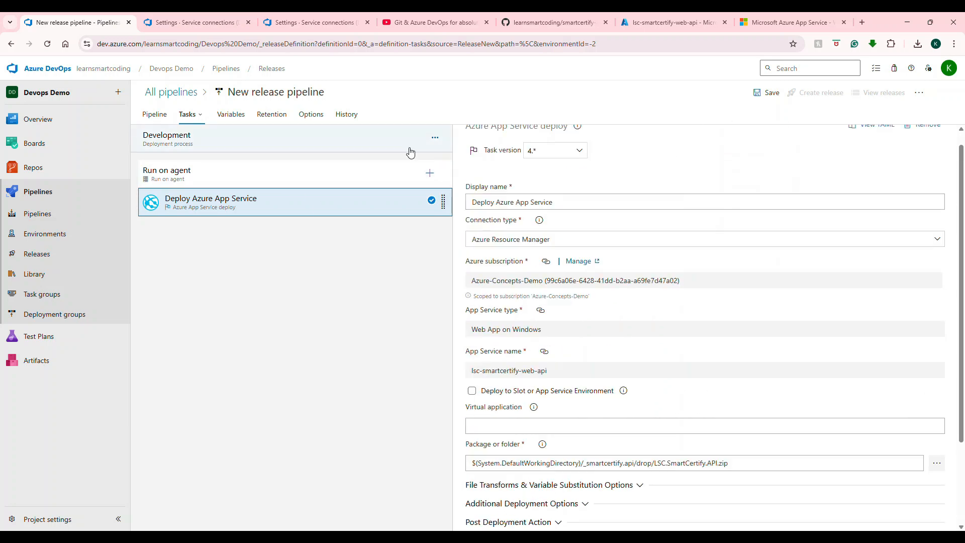
# Step: Rename the release pipeline to Smart Certify CD Pipeline Development and save it in a new SmartCertify folder
pyautogui.click(282, 94)
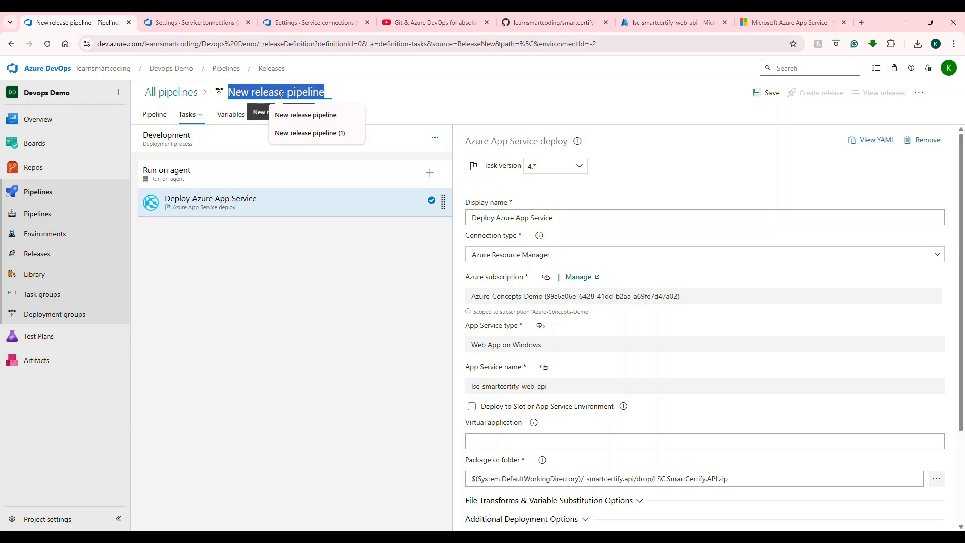
pyautogui.write('Smart Certify CD Pipeline Development')
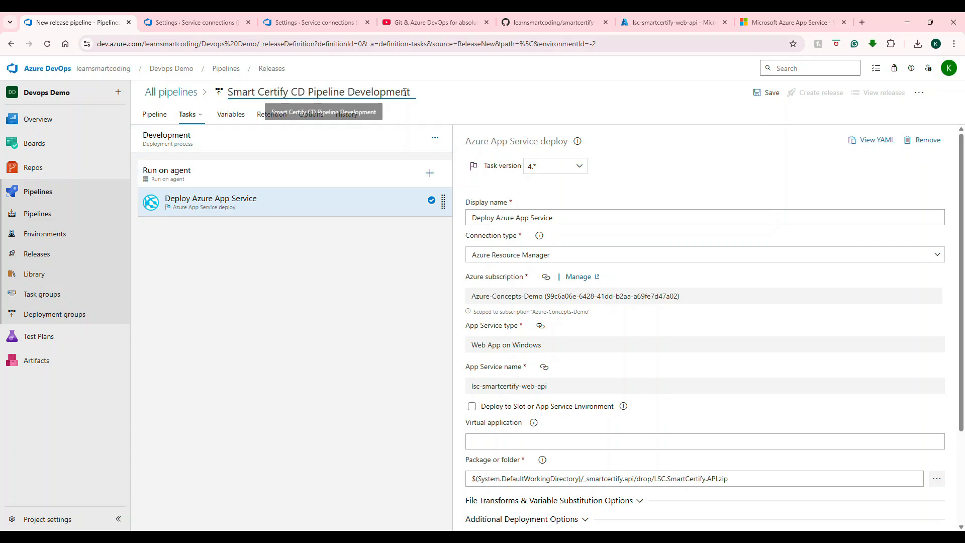
pyautogui.click(772, 96)
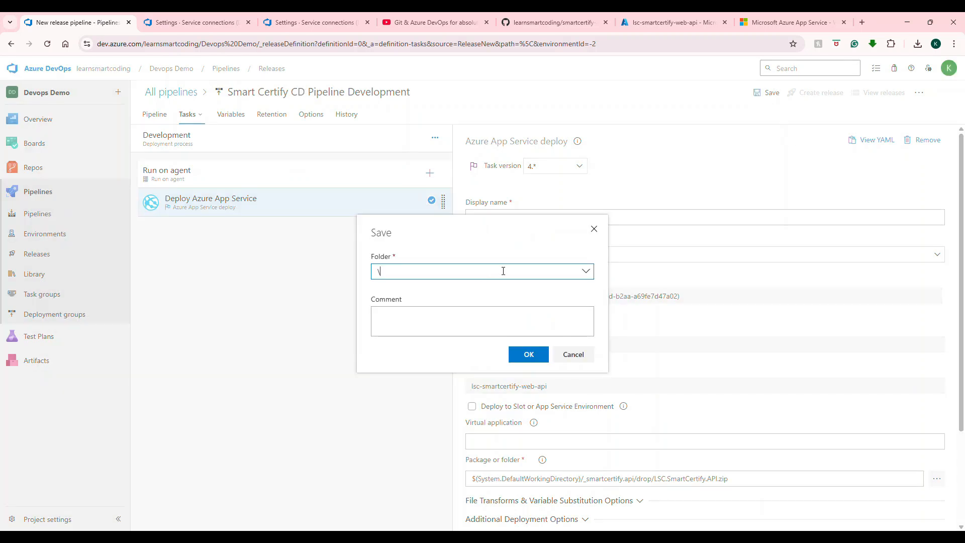
pyautogui.write('SmartCertifyApp')
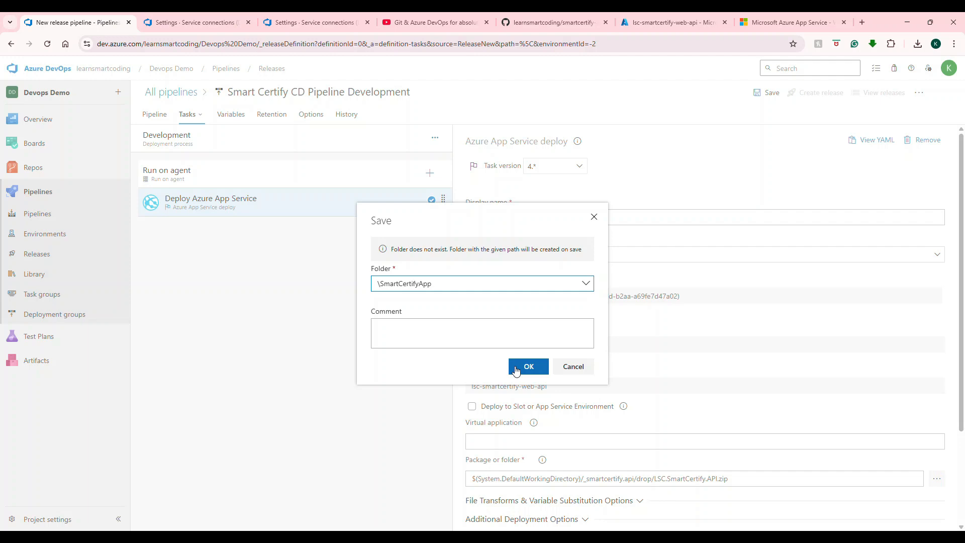
pyautogui.click(517, 371)
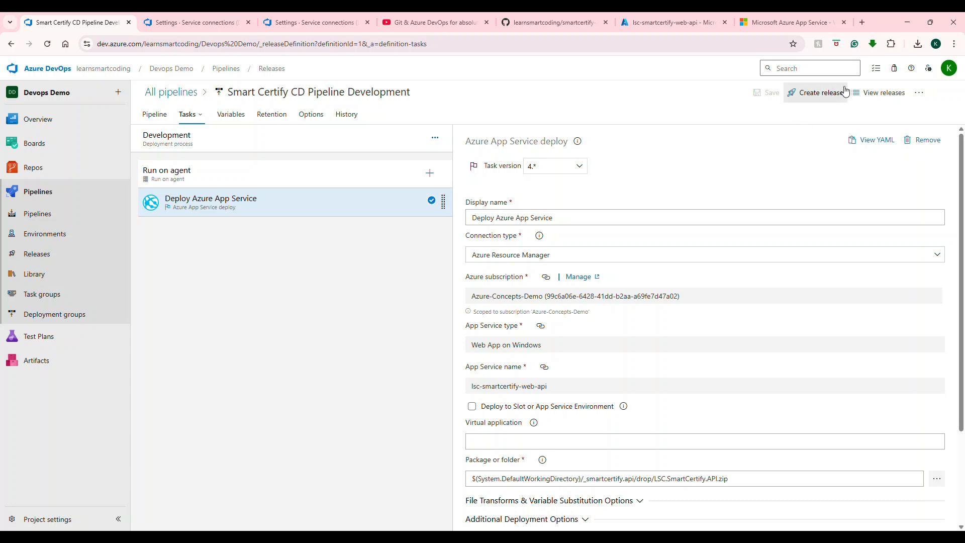
# Step: Create a new release from the release pipeline
pyautogui.click(821, 101)
pyautogui.click(709, 194)
pyautogui.click(696, 215)
pyautogui.click(677, 512)
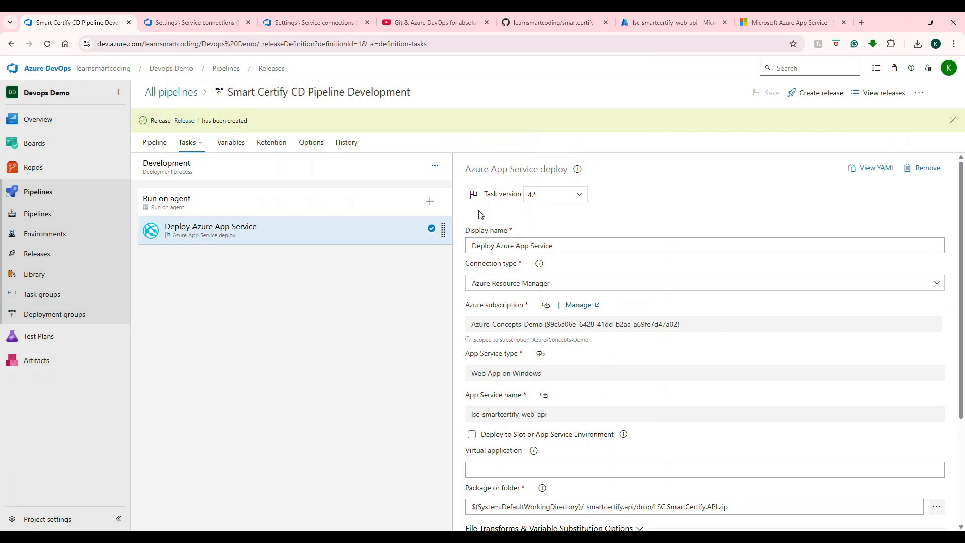
# Step: Open Release-1 and deploy it to the Development stage, then open the stage's deployment summary
pyautogui.click(187, 122)
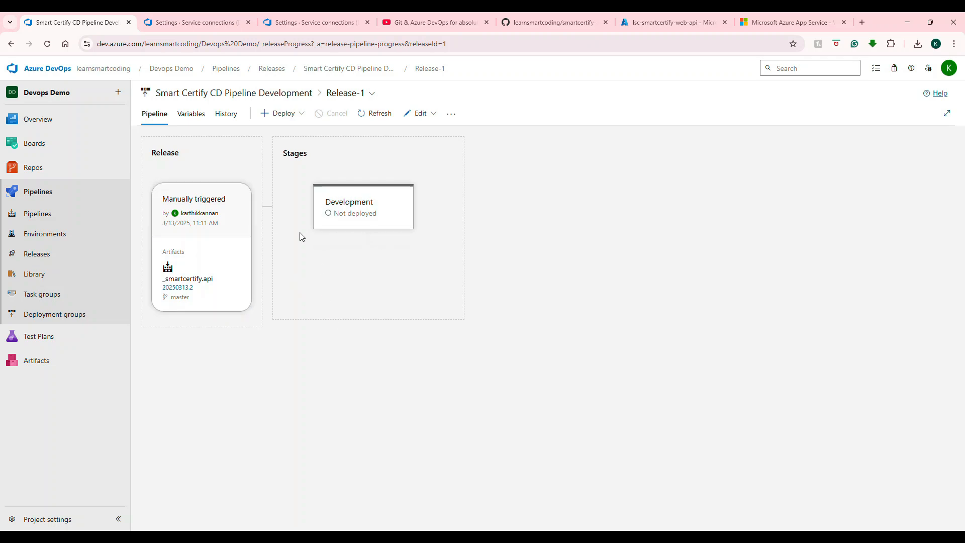
pyautogui.click(338, 244)
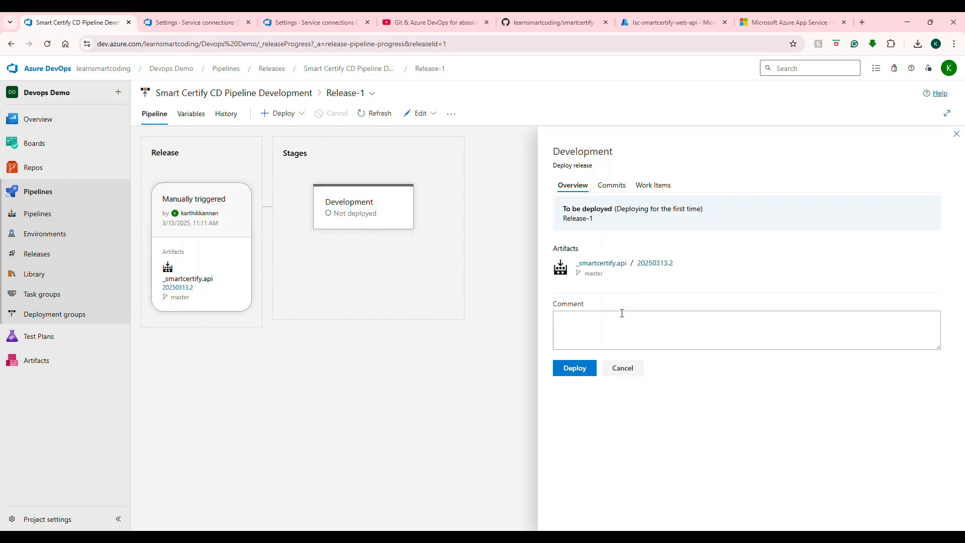
pyautogui.click(575, 368)
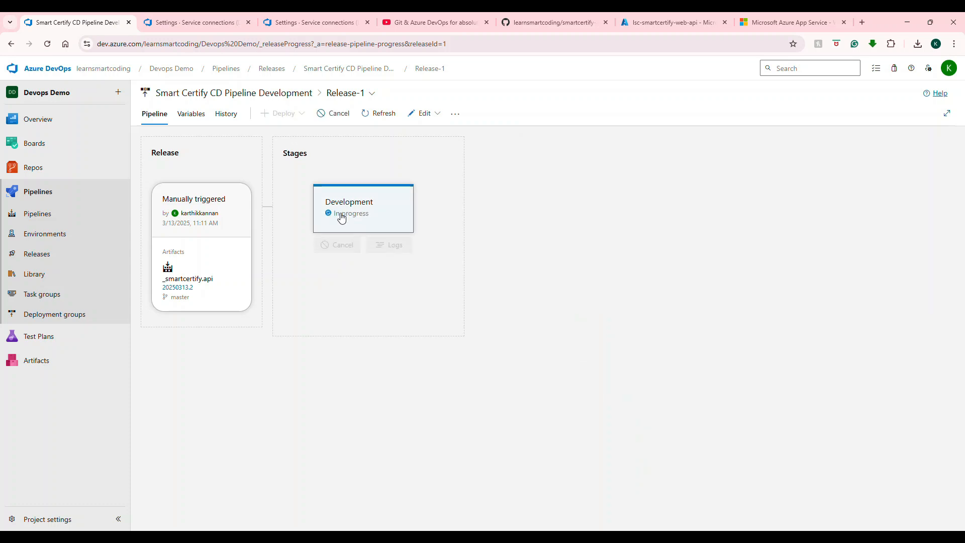
pyautogui.click(372, 215)
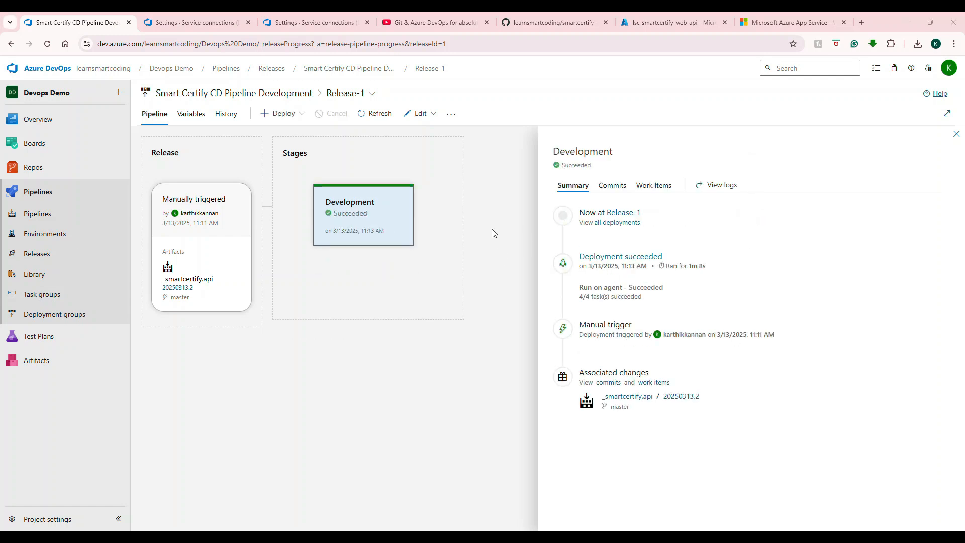
# Step: Browse the deployed web app's /swagger page and expand the Choices and Courses endpoint groups
pyautogui.moveTo(356, 202)
pyautogui.click(776, 23)
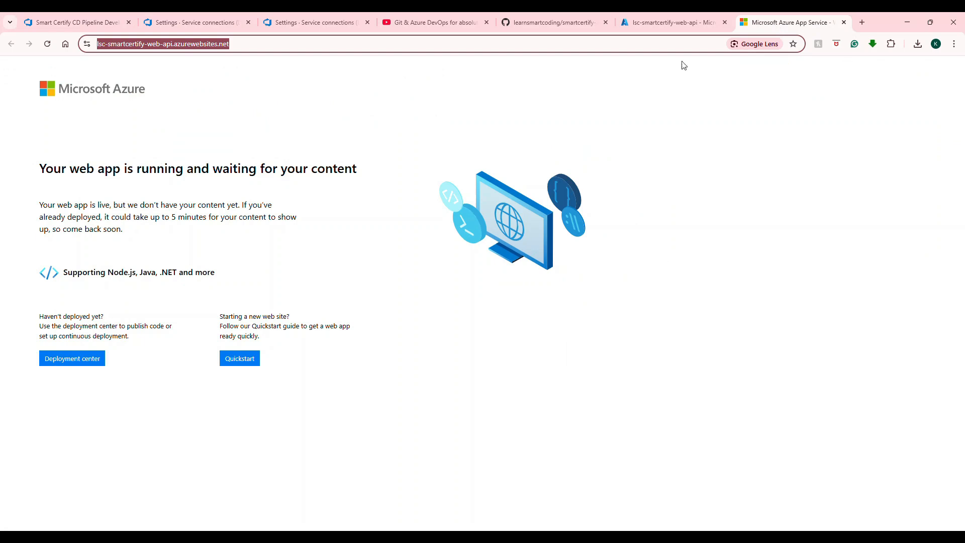
pyautogui.click(289, 46)
pyautogui.write('/swagger')
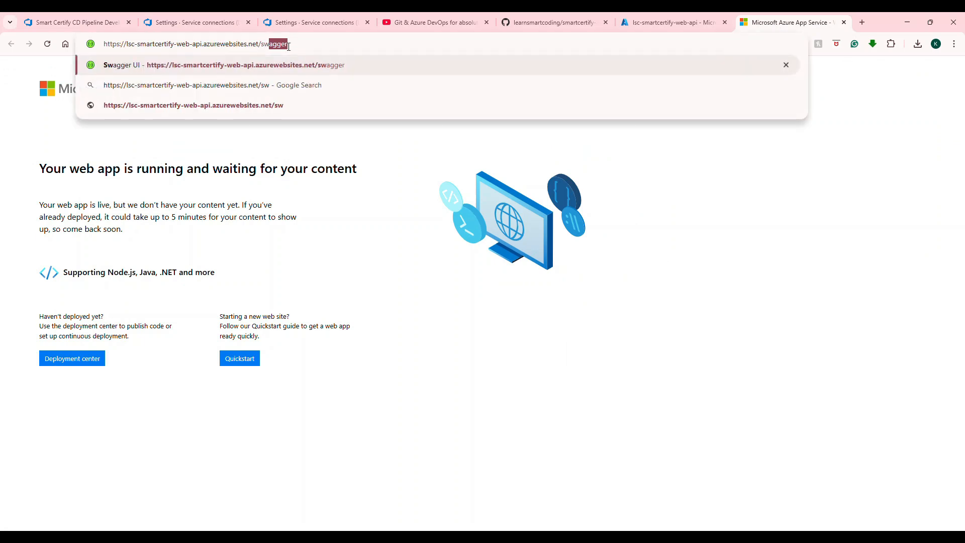
pyautogui.press('Return')
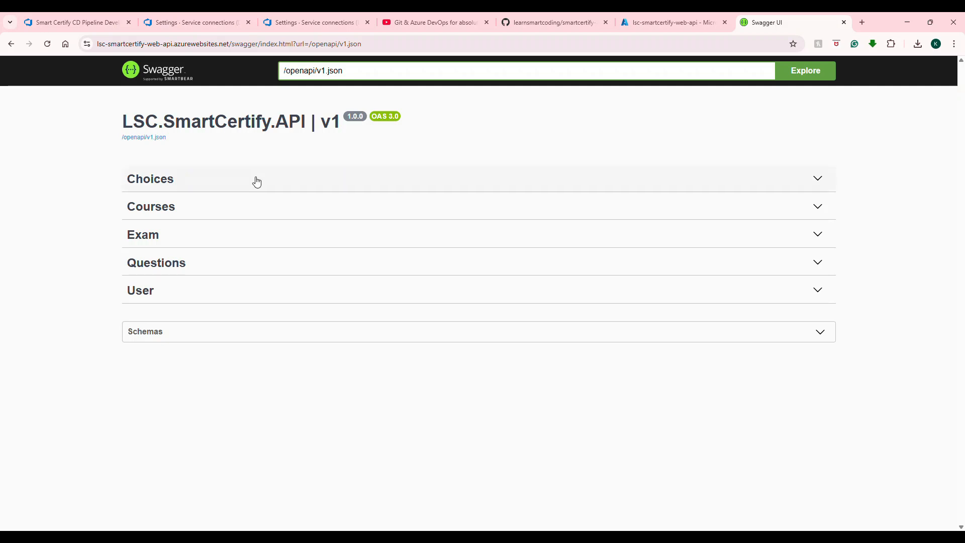
pyautogui.click(268, 187)
pyautogui.click(270, 374)
pyautogui.scroll(-3, 254, 324)
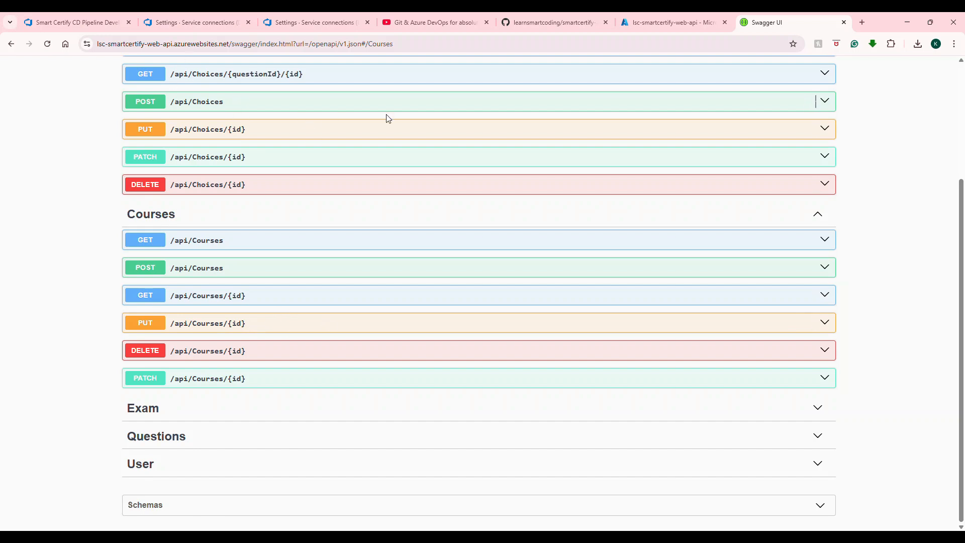
# Step: Open LSC.SmartCertify.API/Program.cs in the repository's files and start editing it
pyautogui.click(76, 22)
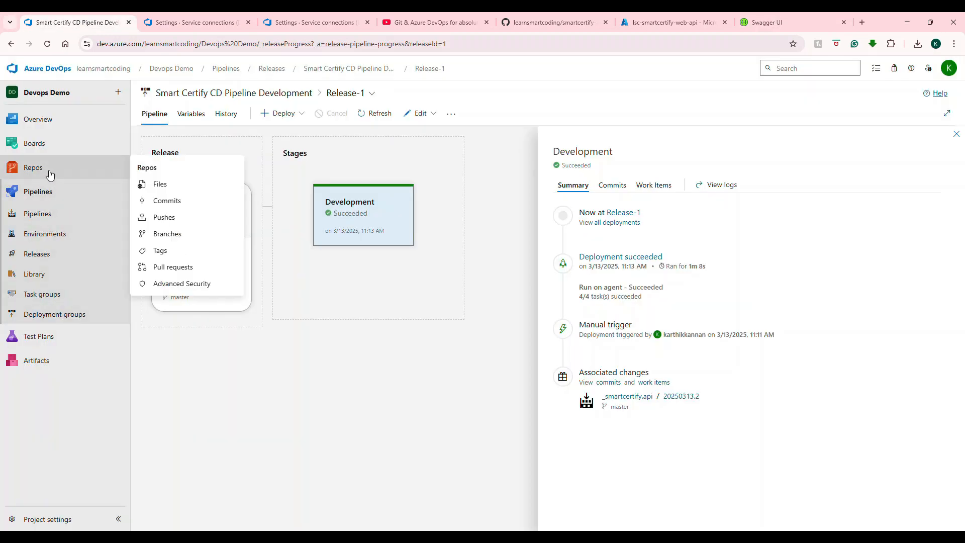
pyautogui.click(75, 172)
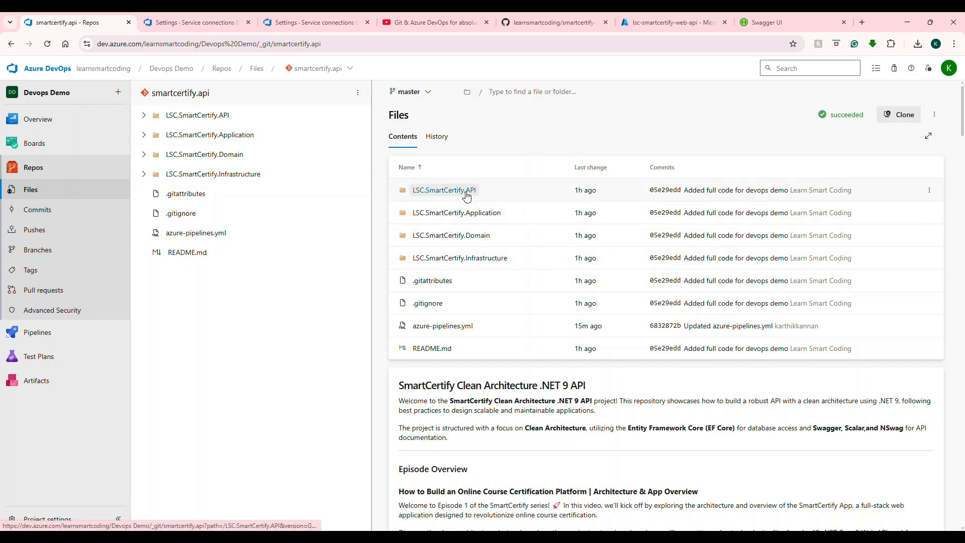
pyautogui.click(440, 190)
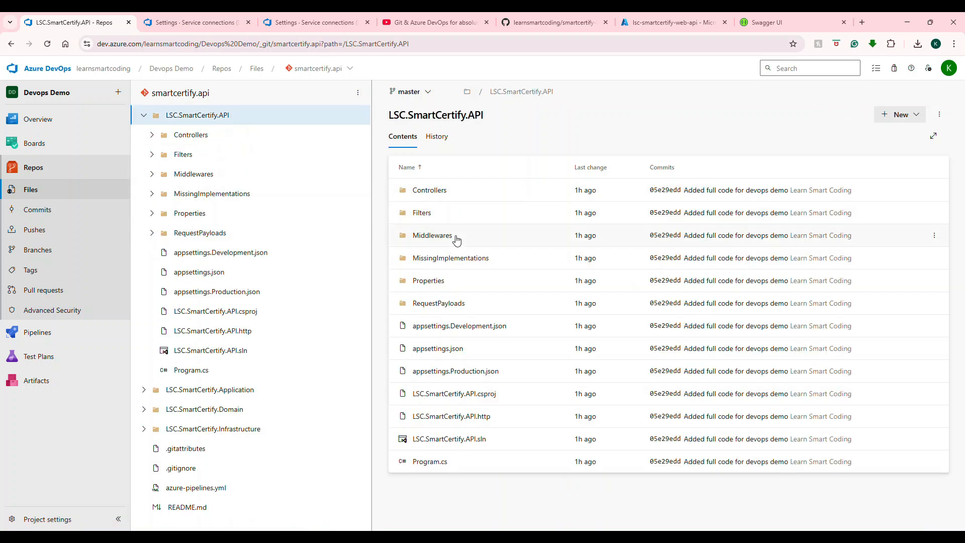
pyautogui.click(431, 462)
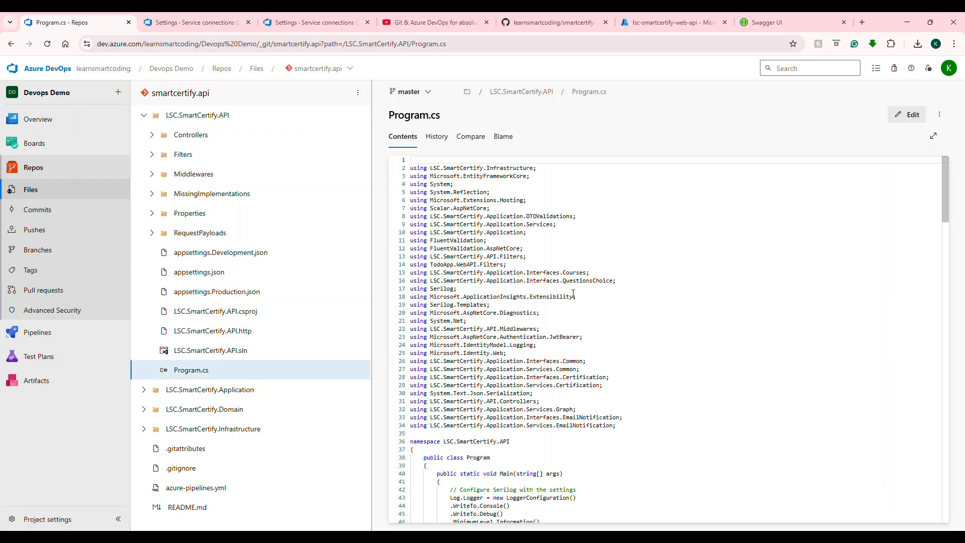
pyautogui.scroll(-3, 573, 294)
pyautogui.scroll(-2, 573, 294)
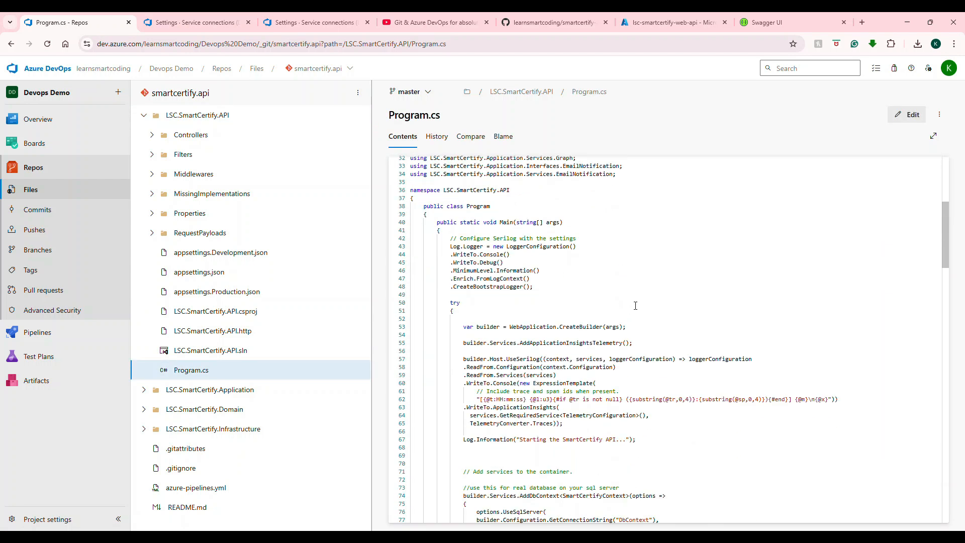
pyautogui.click(907, 115)
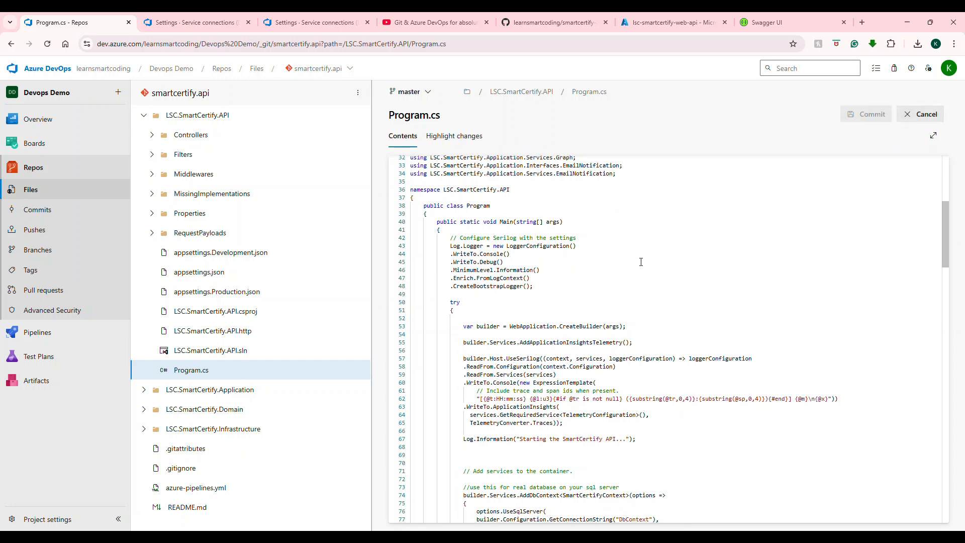
# Step: Join the closing brace and parenthesis of the AddDbContext call into one line and commit the change to master
pyautogui.scroll(-2, 641, 262)
pyautogui.scroll(3, 640, 260)
pyautogui.scroll(-6, 640, 264)
pyautogui.scroll(-3, 638, 271)
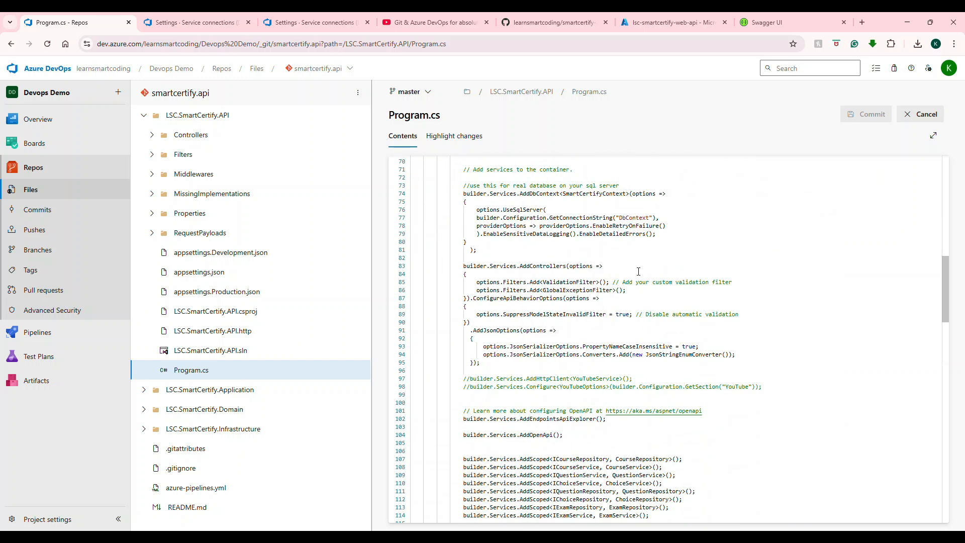
pyautogui.click(538, 258)
pyautogui.moveTo(470, 250); pyautogui.dragTo(468, 244)
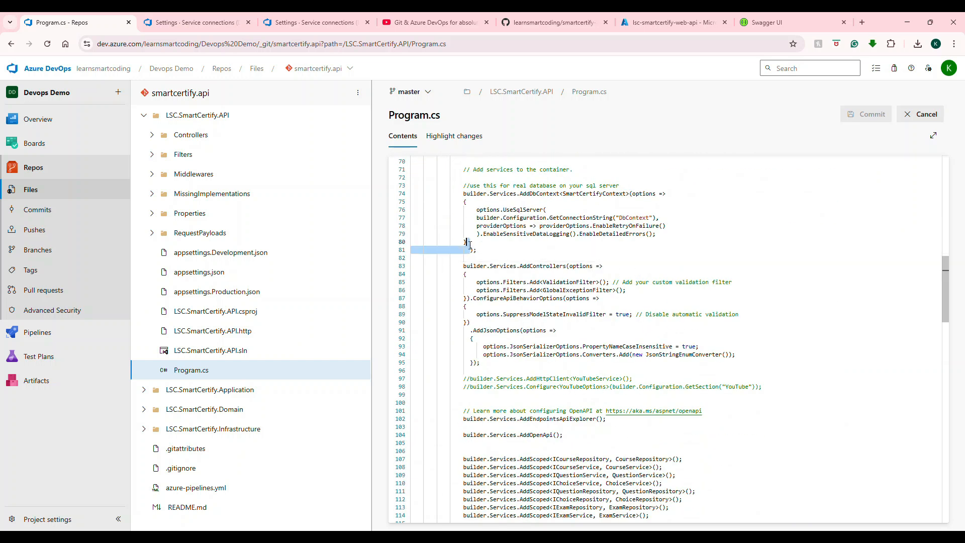
pyautogui.press('BackSpace')
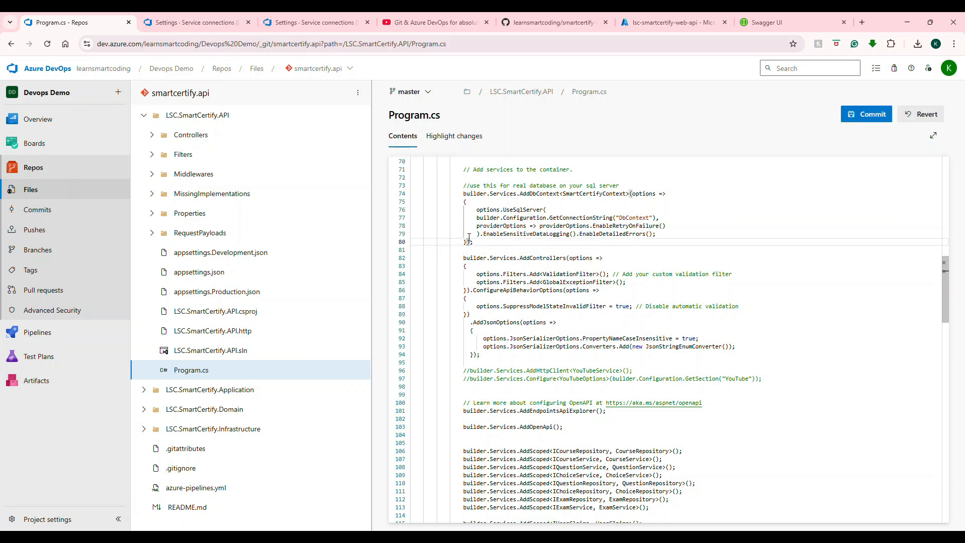
pyautogui.click(866, 124)
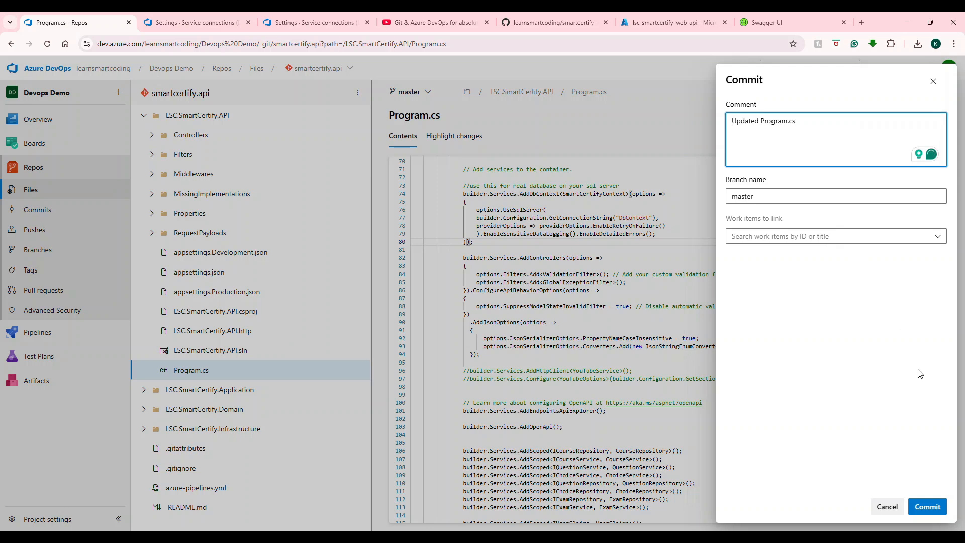
pyautogui.click(929, 512)
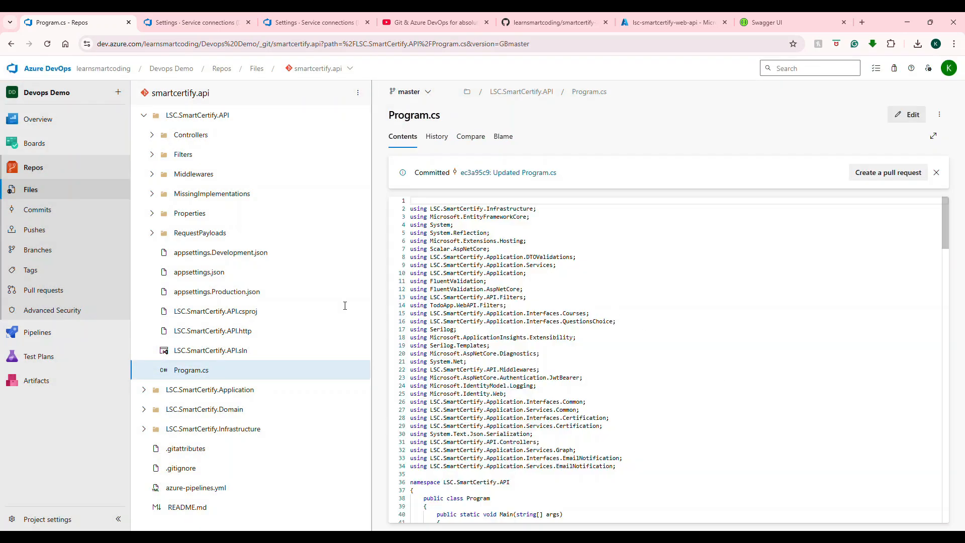
# Step: Open the smartcertify.api pipeline's newly triggered run and view its job log
pyautogui.click(38, 332)
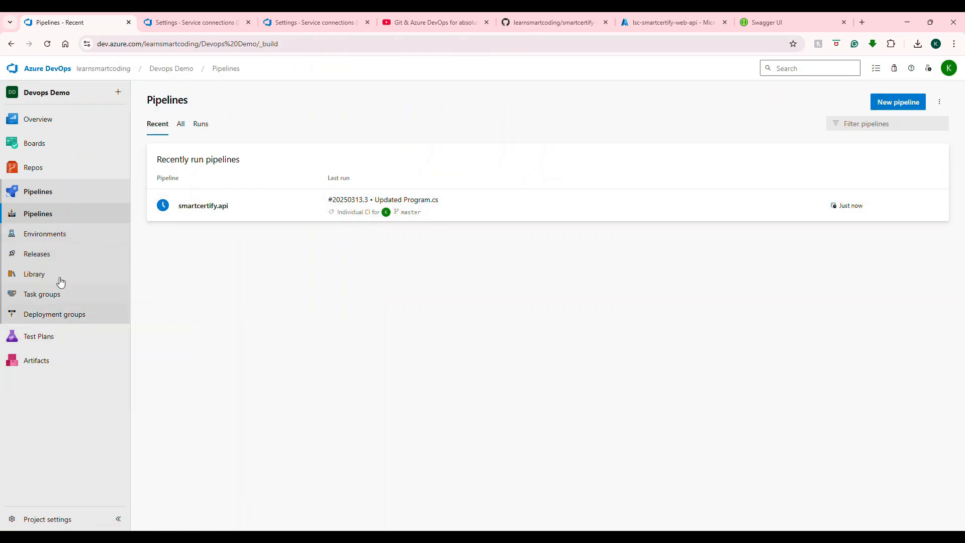
pyautogui.click(510, 206)
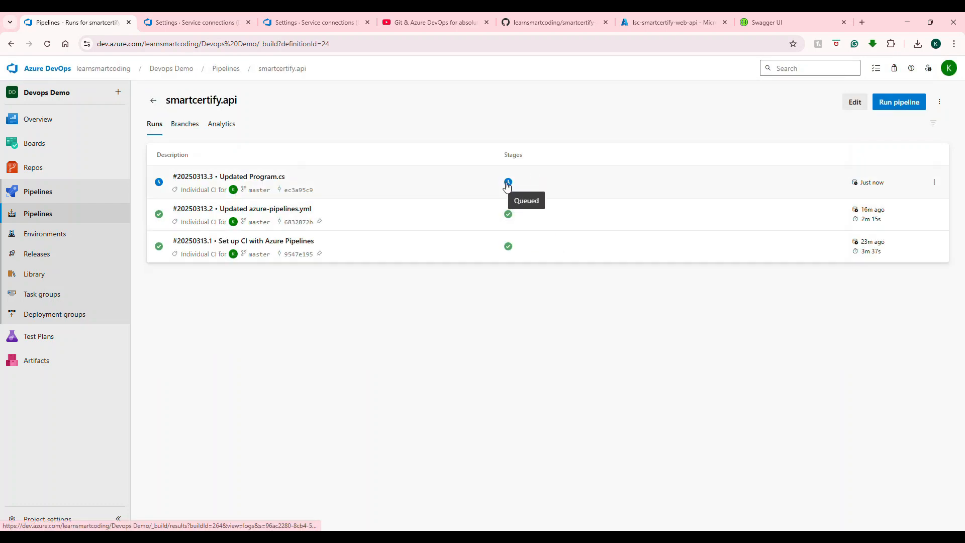
pyautogui.click(507, 183)
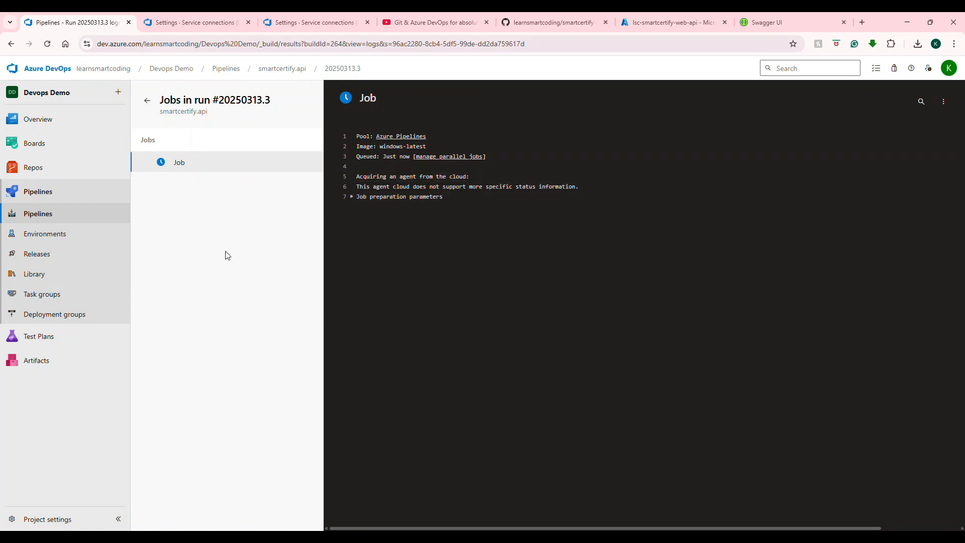
# Step: Review the Smart Certify CD release pipeline's artifact trigger and the web app's overview in the Azure portal
pyautogui.click(58, 263)
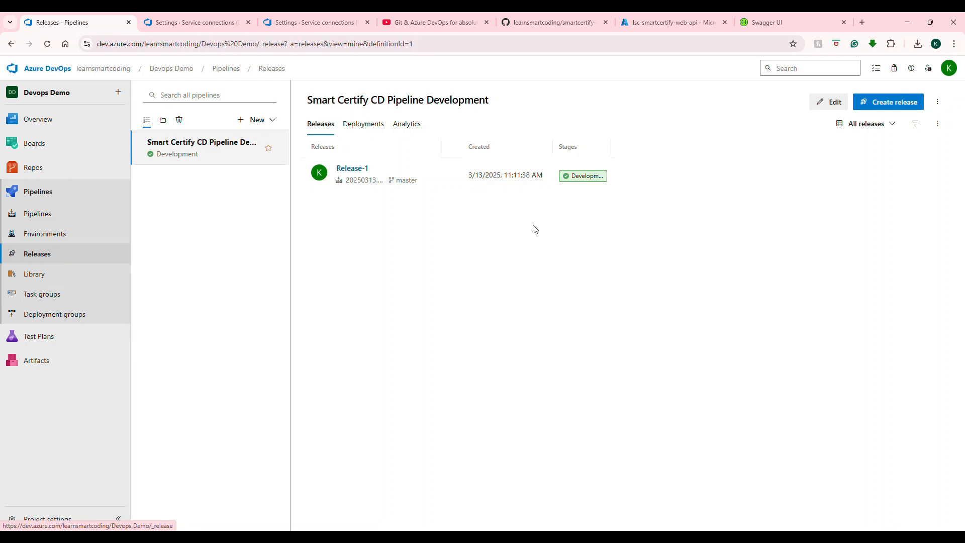
pyautogui.click(832, 102)
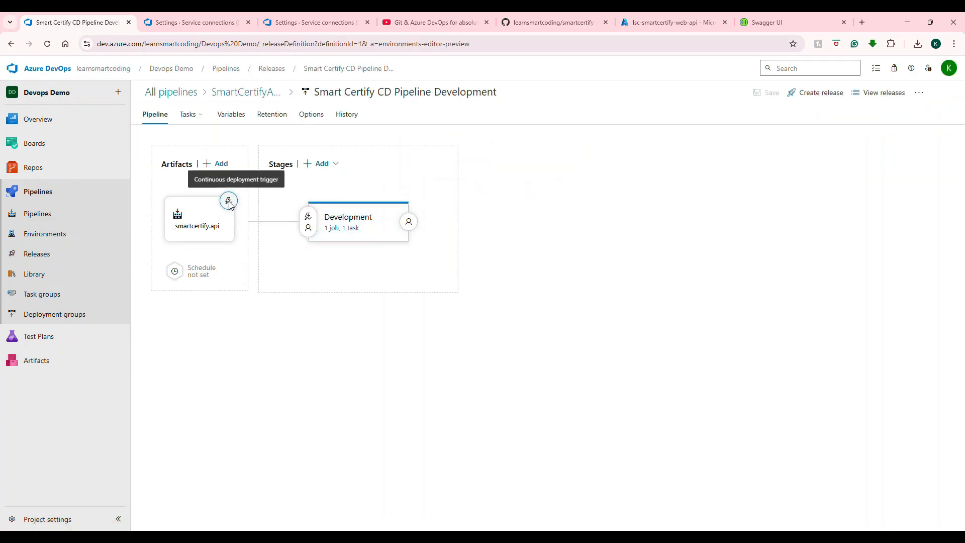
pyautogui.click(111, 253)
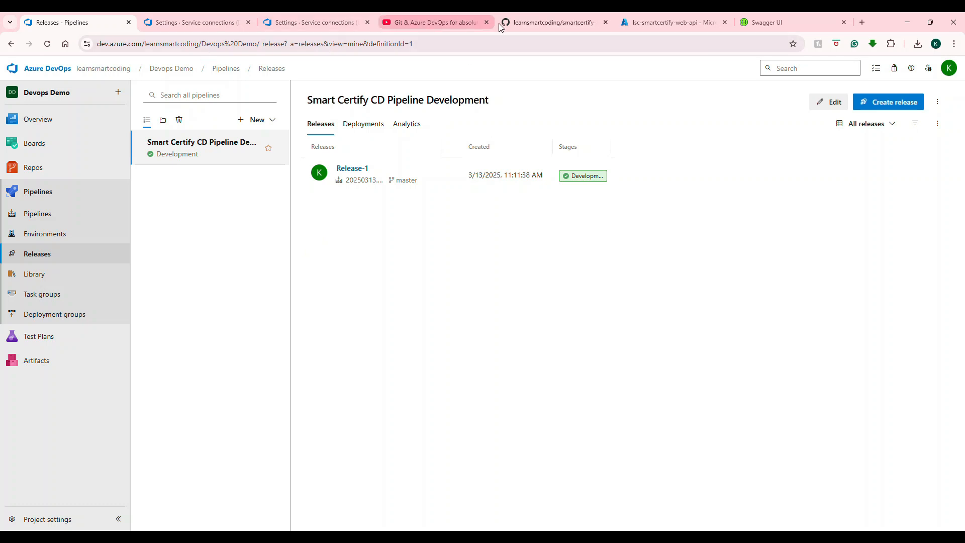
pyautogui.click(637, 19)
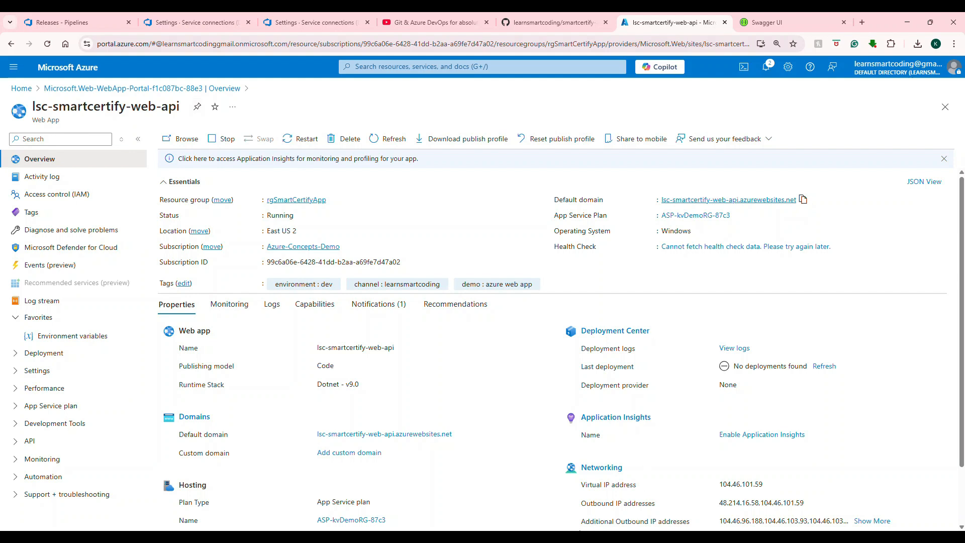
pyautogui.click(572, 476)
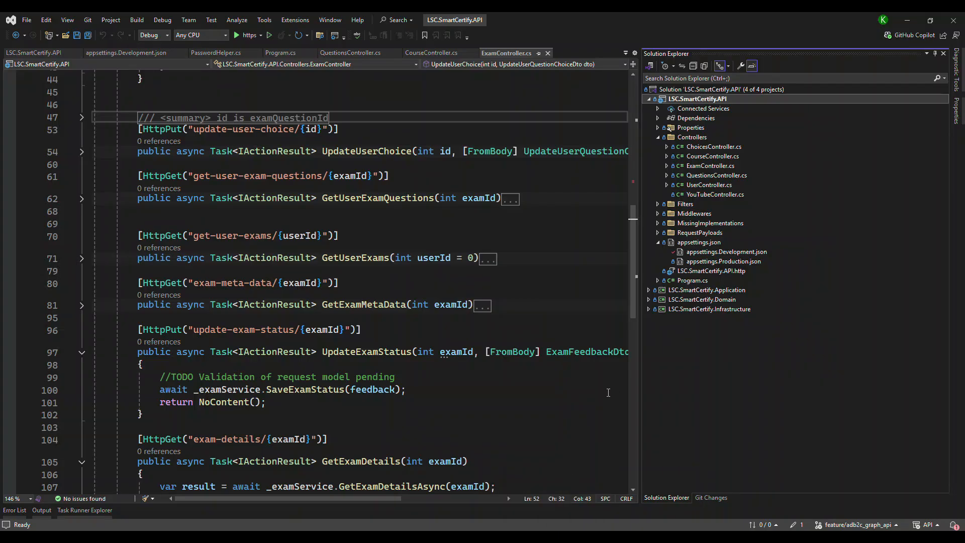
# Step: Open the API project's launchSettings.json and inspect the ASPNETCORE_ENVIRONMENT variable and its value
pyautogui.click(659, 128)
pyautogui.doubleClick(714, 138)
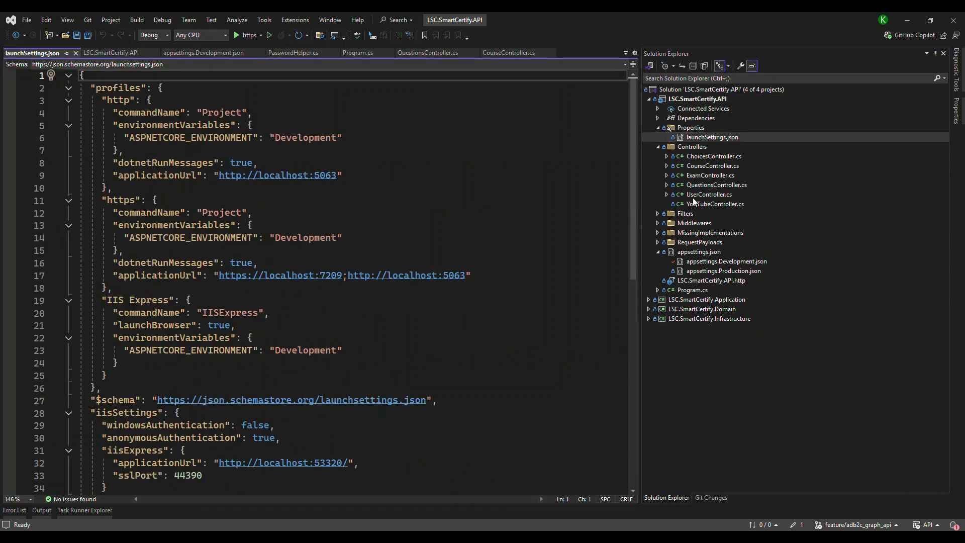
pyautogui.doubleClick(180, 138)
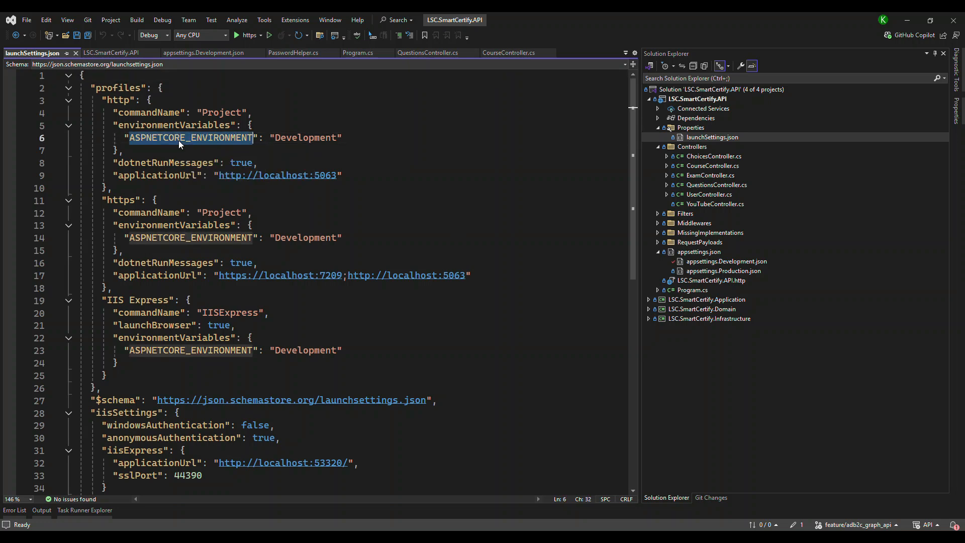
pyautogui.doubleClick(306, 138)
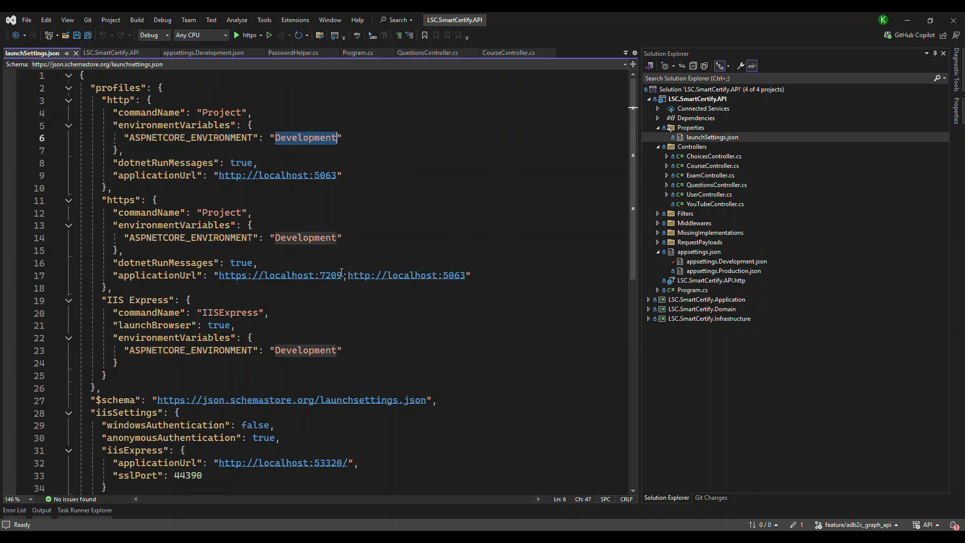
# Step: Open appsettings.json and appsettings.Development.json and examine the ConnectionStrings and AzureAdB2C sections
pyautogui.click(704, 253)
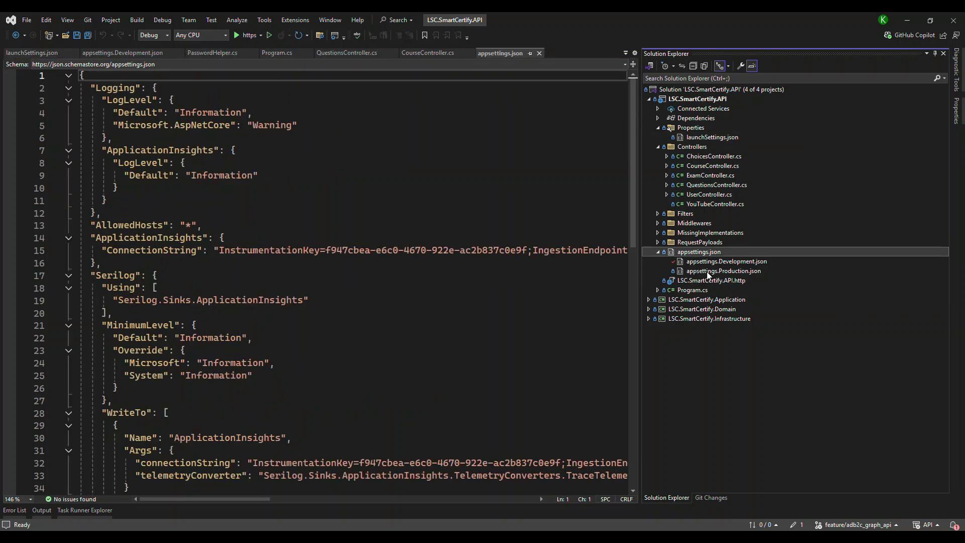
pyautogui.click(706, 260)
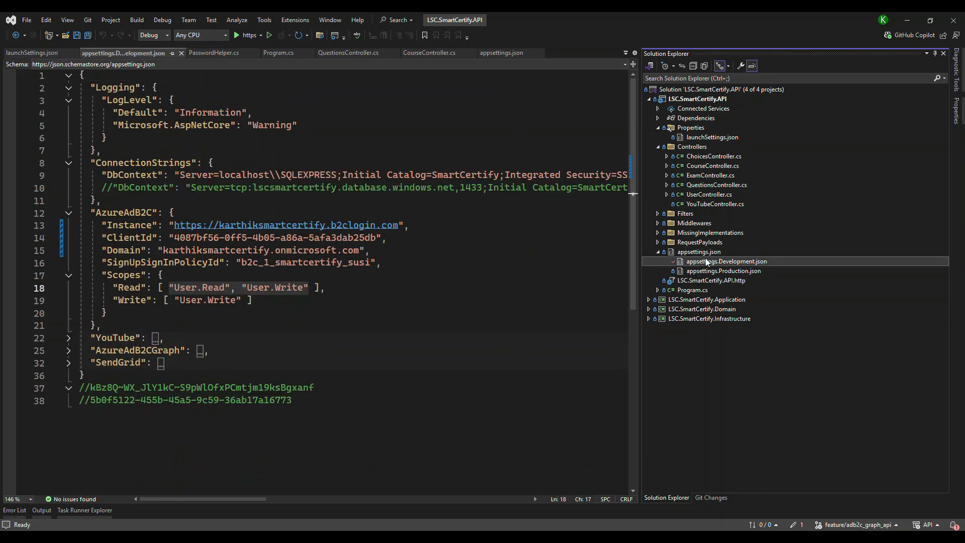
pyautogui.moveTo(99, 162); pyautogui.dragTo(164, 354)
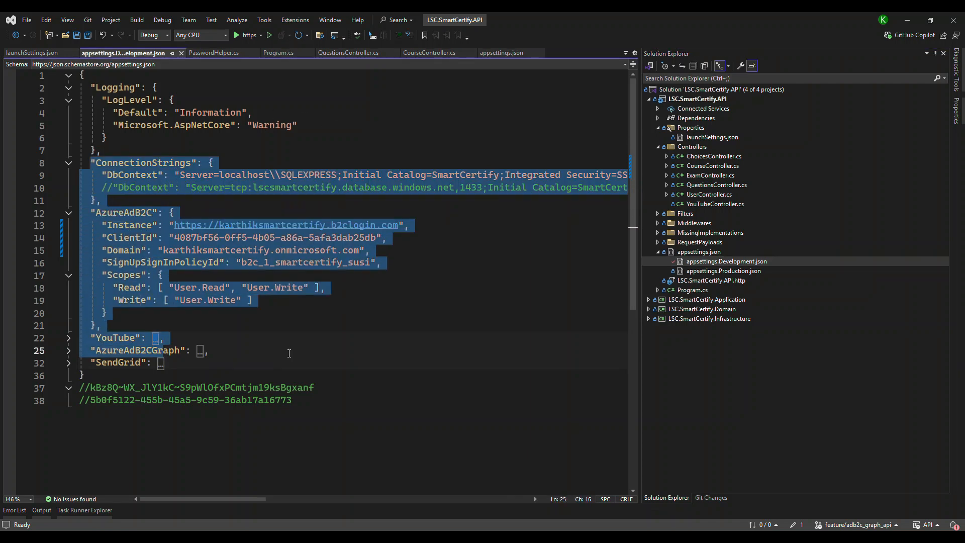
pyautogui.click(240, 344)
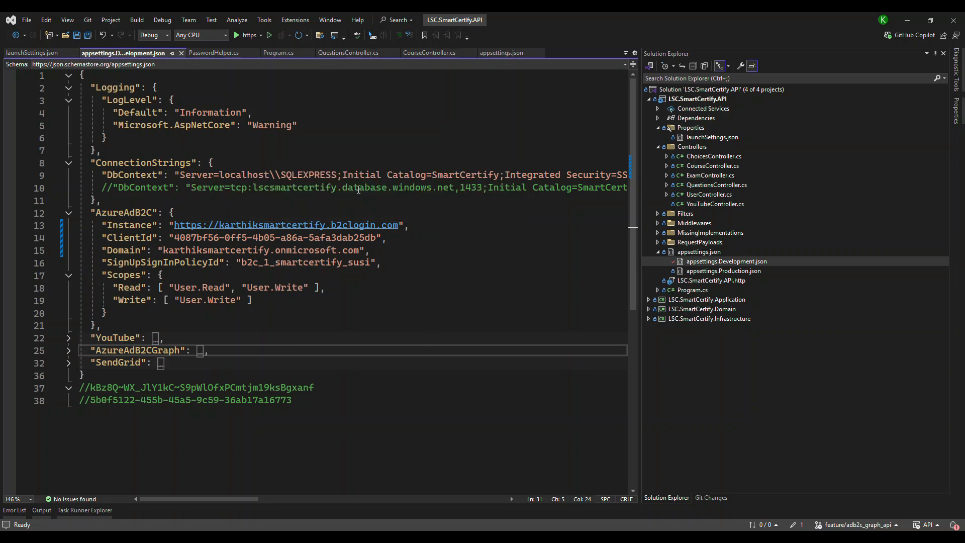
# Step: Open appsettings.Production.json and examine its AzureAdB2C section and DbContext connection string
pyautogui.doubleClick(713, 270)
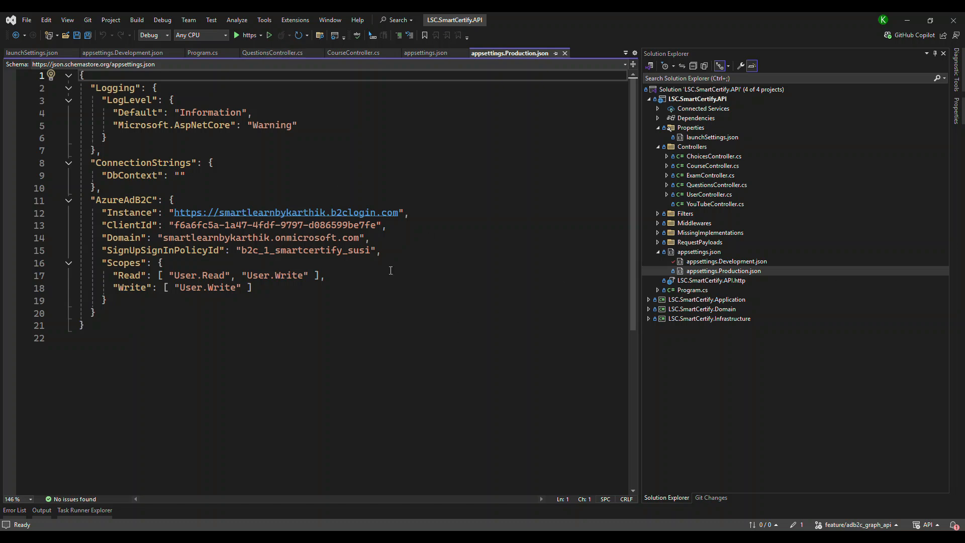
pyautogui.moveTo(87, 202); pyautogui.dragTo(127, 298)
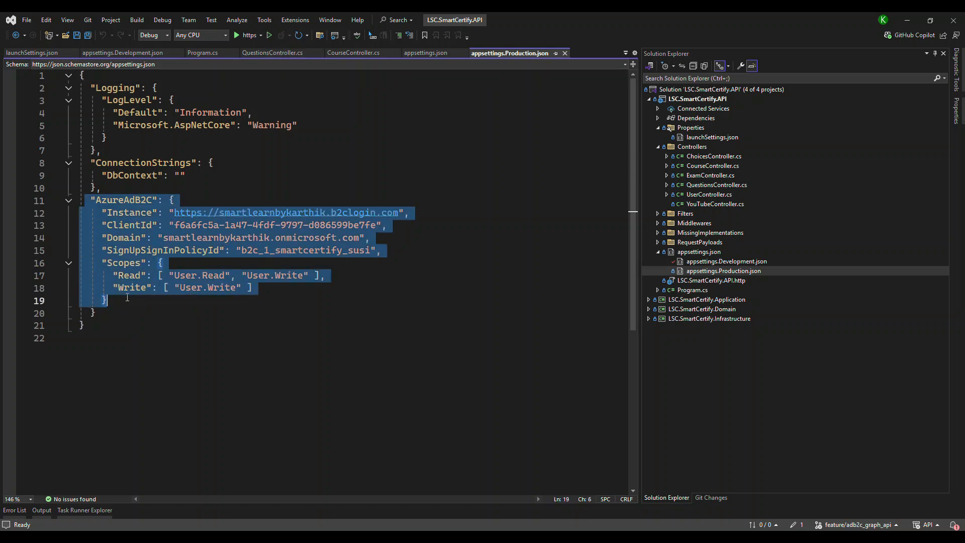
pyautogui.click(179, 176)
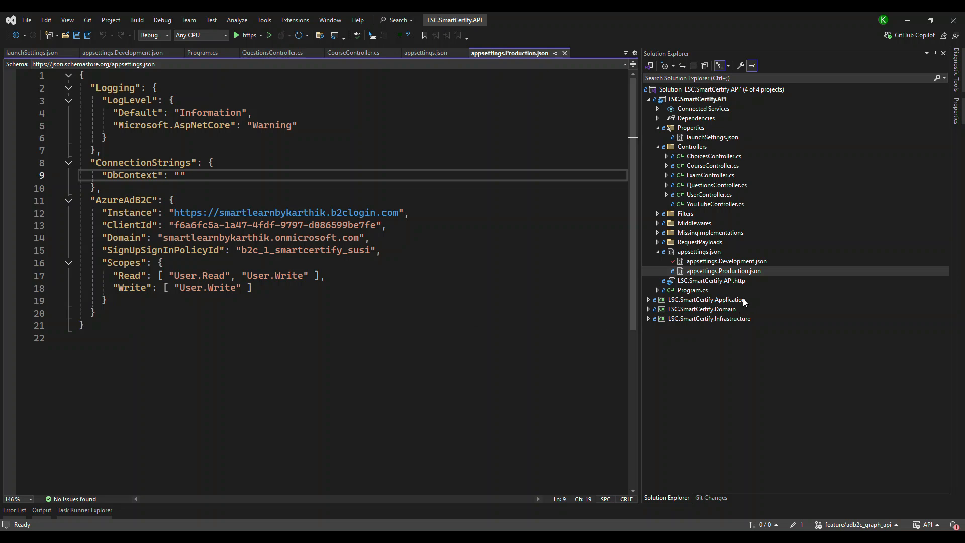
# Step: Copy the Azure SQL connection string from the commented DbContext entry in appsettings.Development.json
pyautogui.click(726, 262)
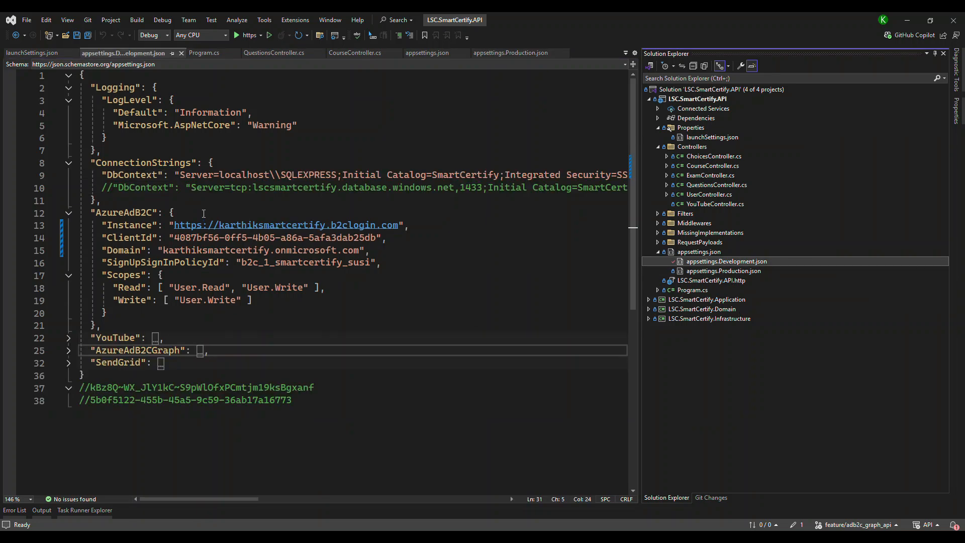
pyautogui.click(191, 187)
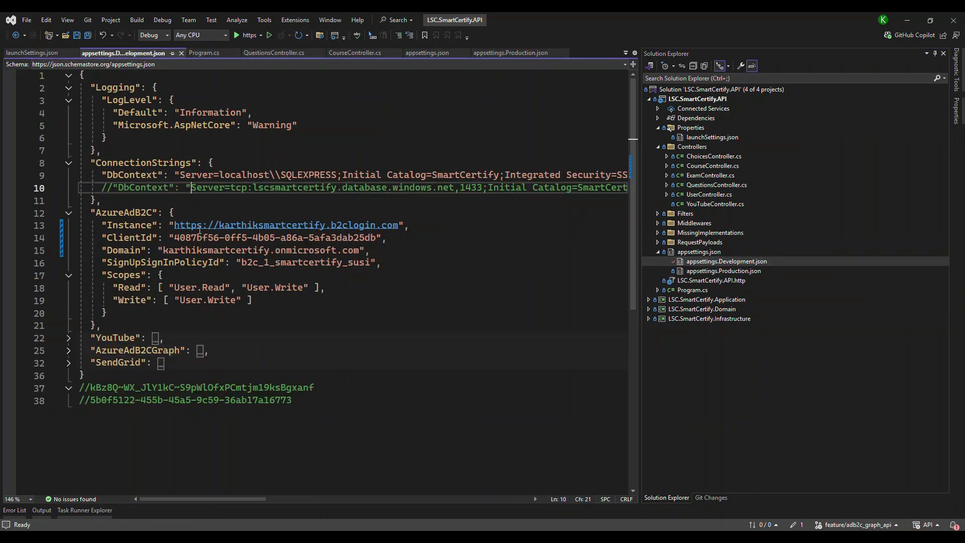
pyautogui.hotkey('shift', 'End')
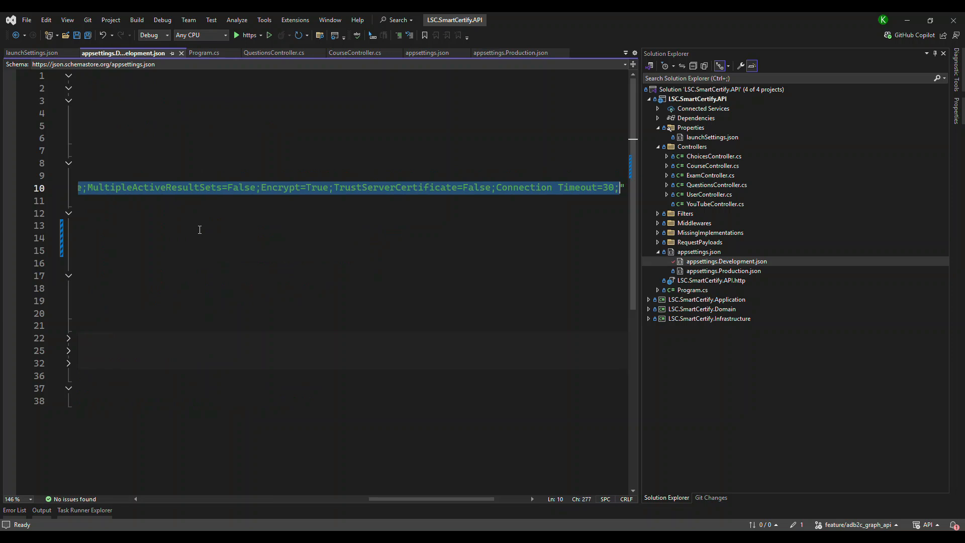
pyautogui.hotkey('ctrl', 'Tab')
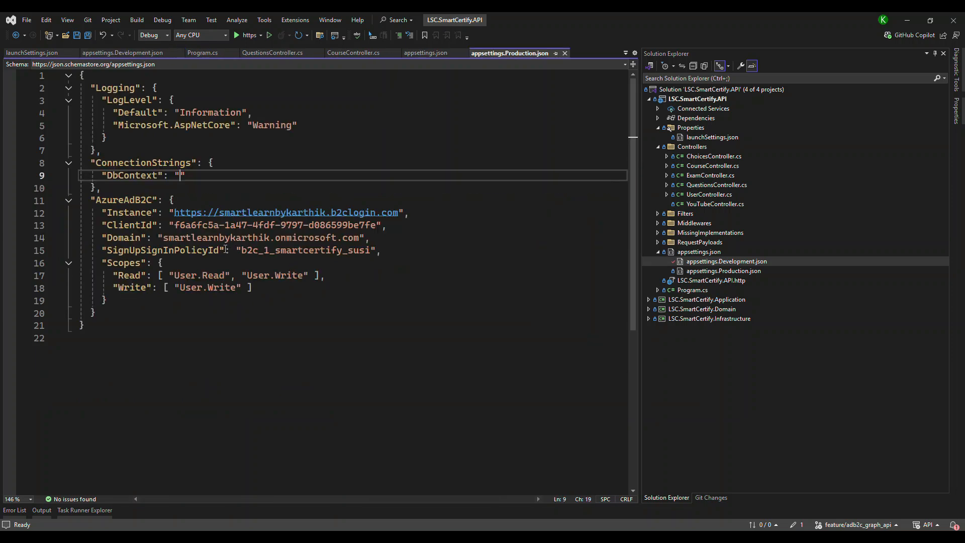
pyautogui.click(906, 19)
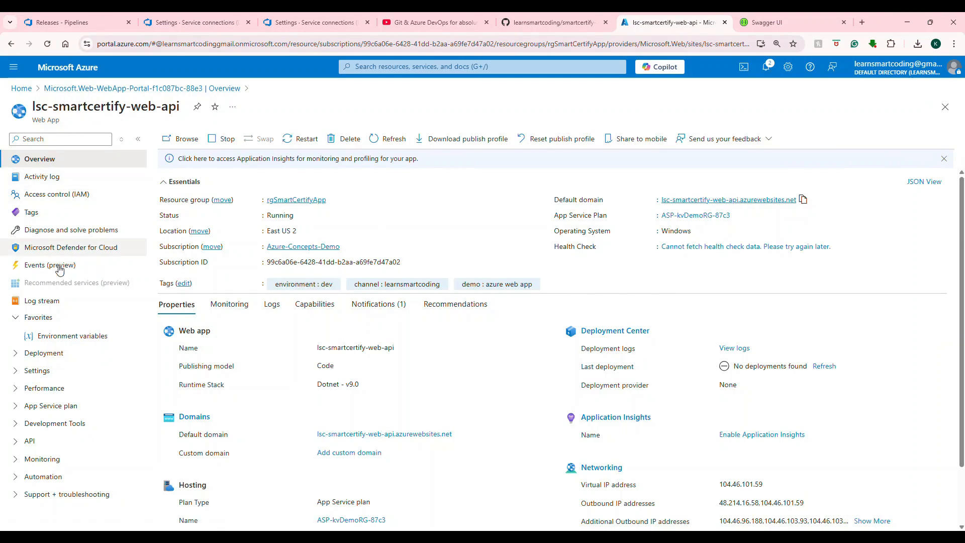
# Step: Open the web app's Environment variables connection strings and check the DbContext key name in appsettings.Production.json
pyautogui.click(38, 371)
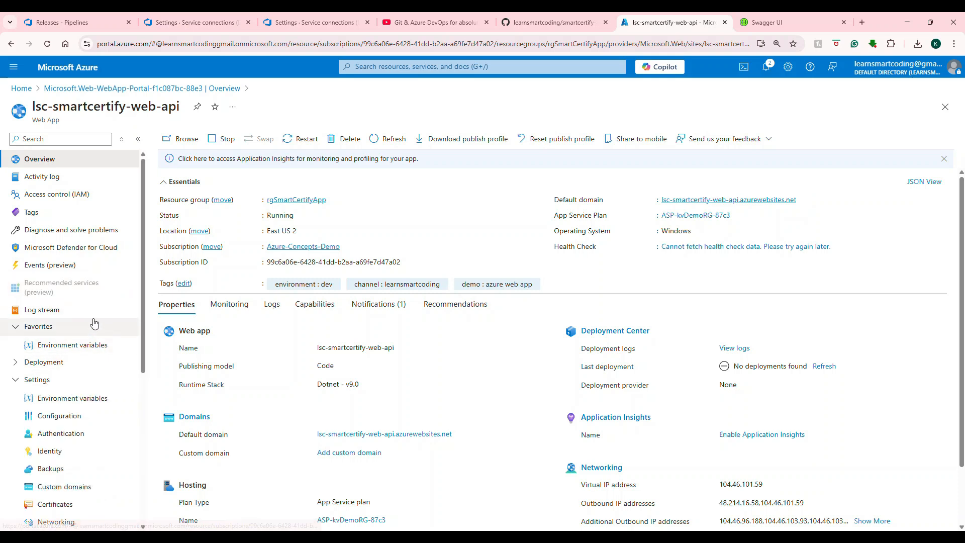
pyautogui.scroll(-3, 72, 313)
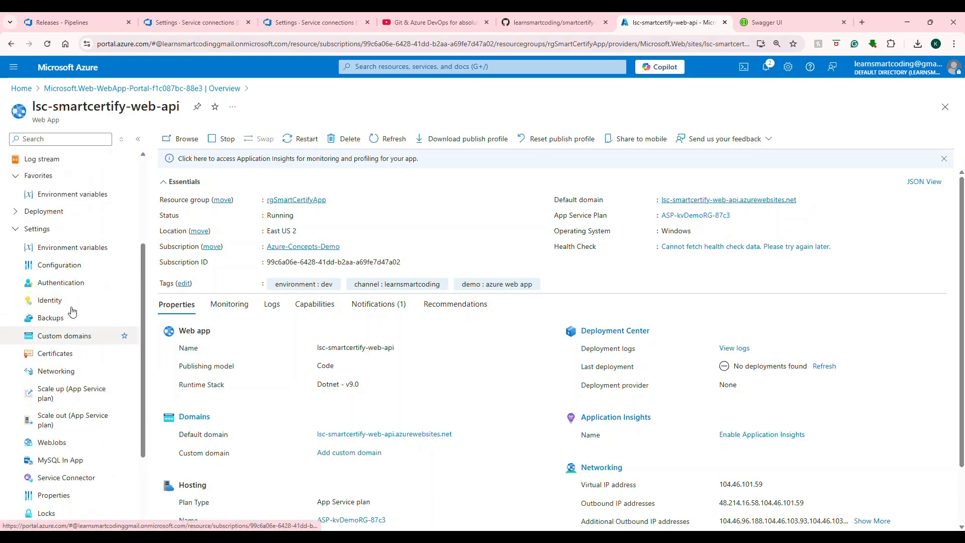
pyautogui.click(92, 249)
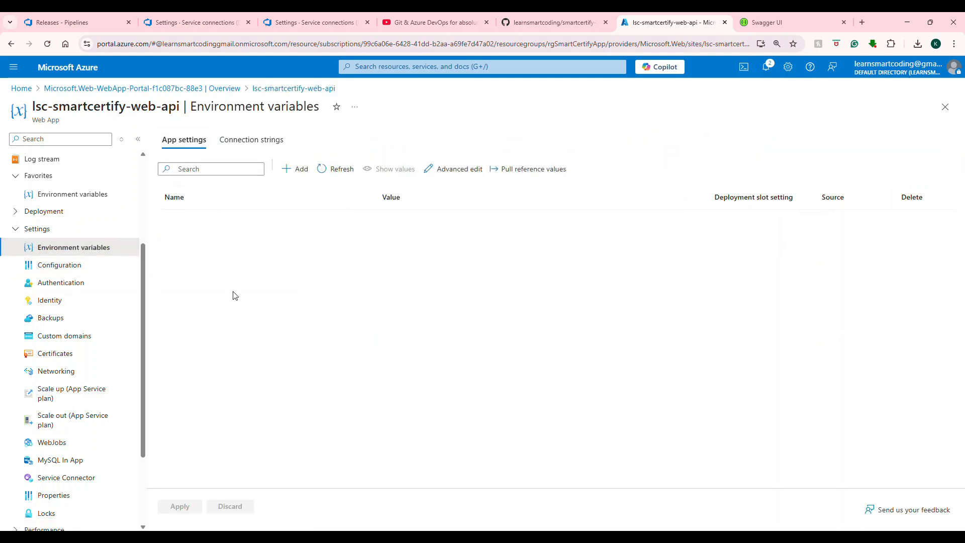
pyautogui.click(252, 140)
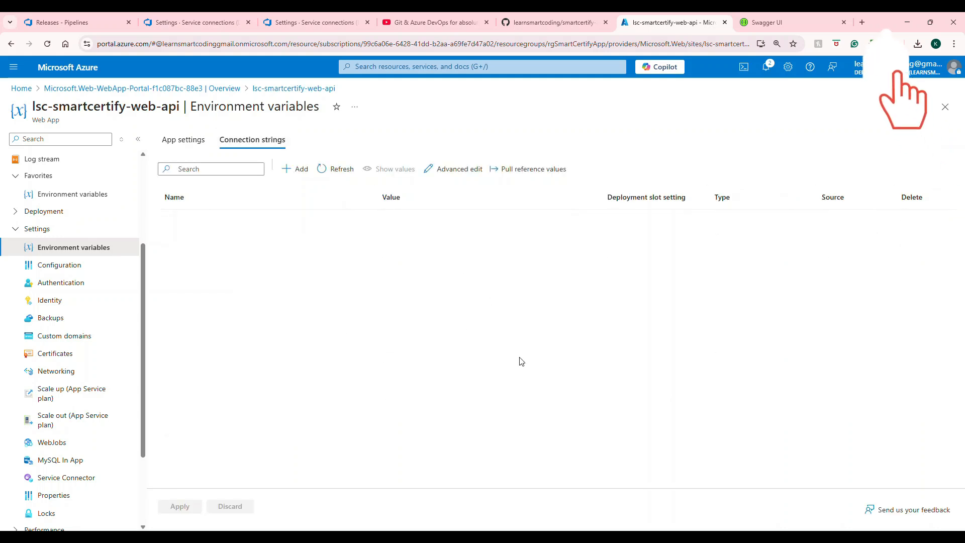
pyautogui.click(579, 490)
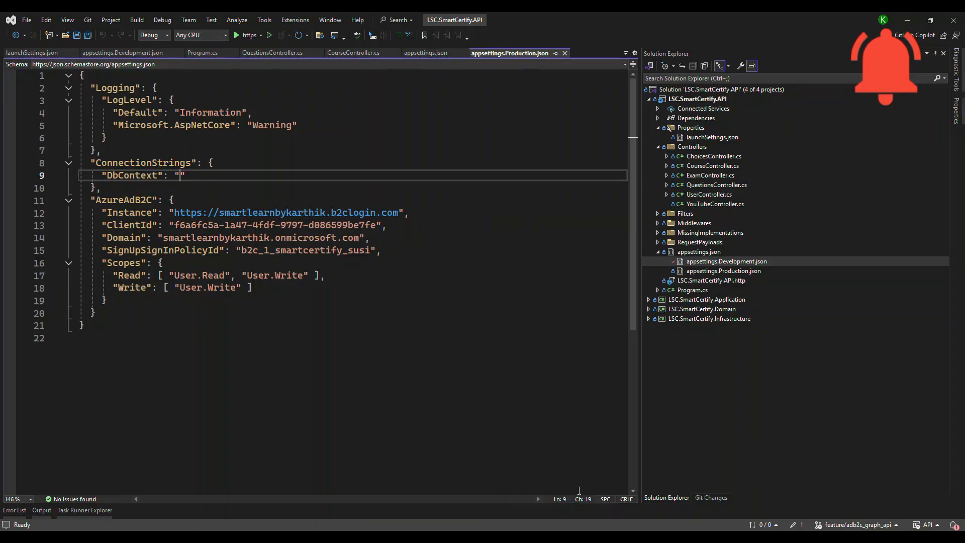
pyautogui.doubleClick(142, 162)
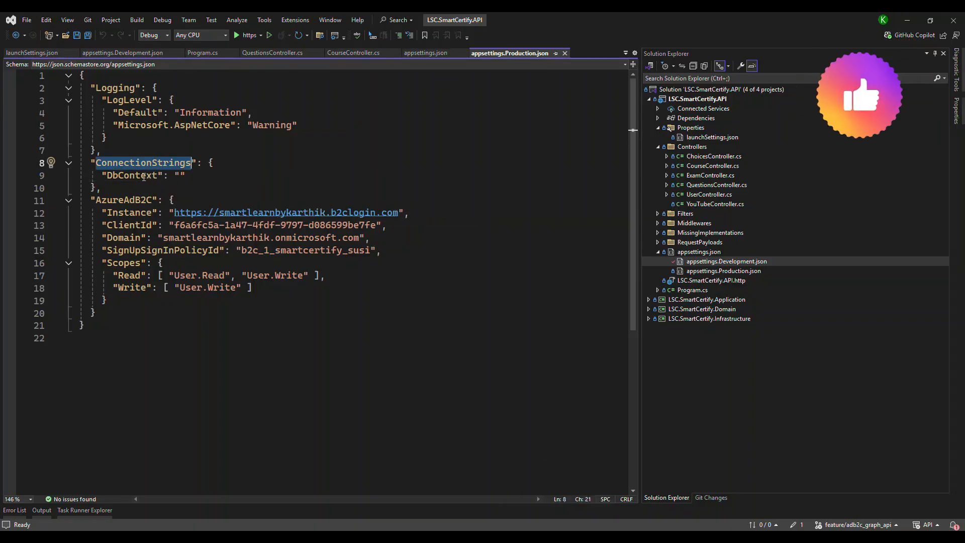
pyautogui.doubleClick(151, 176)
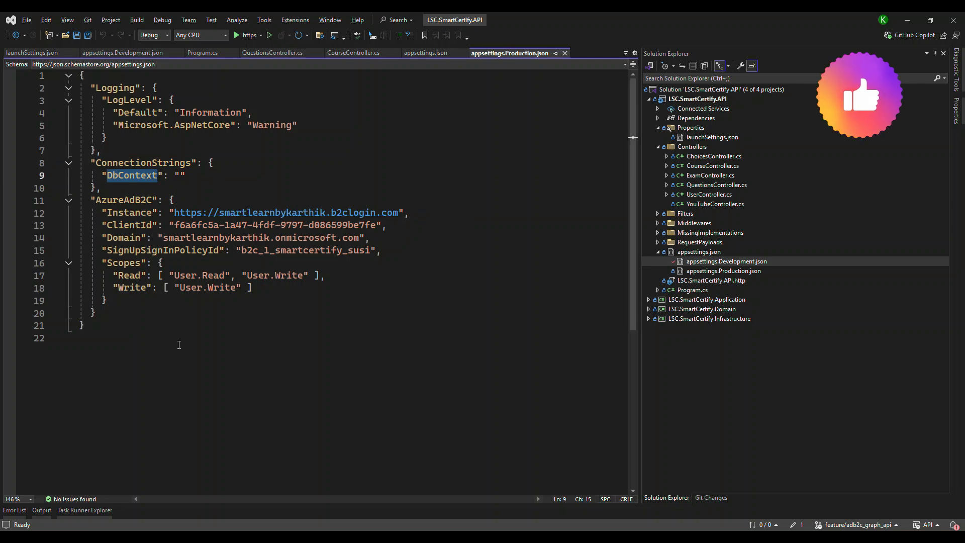
pyautogui.hotkey('alt', 'Tab')
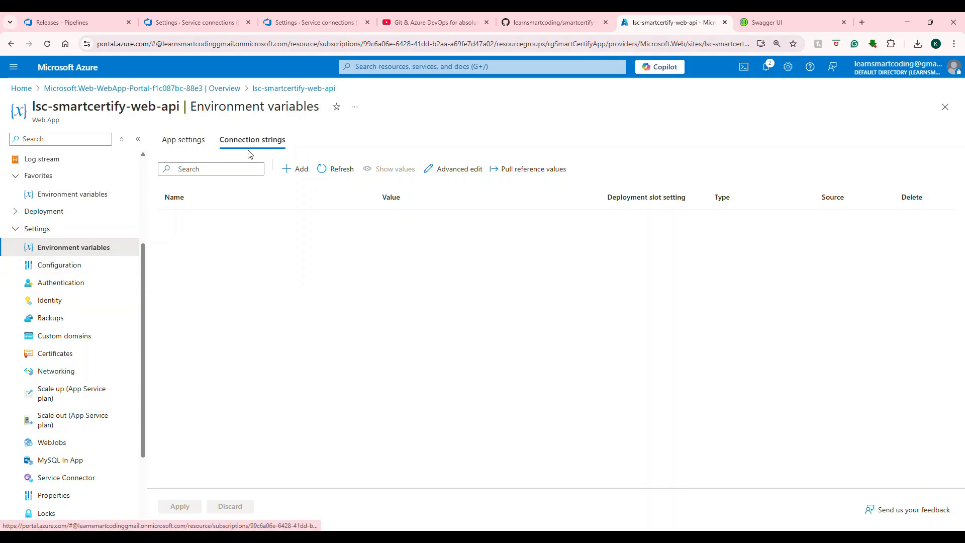
# Step: Add a web app connection string named DbContext with the copied Azure SQL value and type SQLServer, then apply it
pyautogui.click(285, 175)
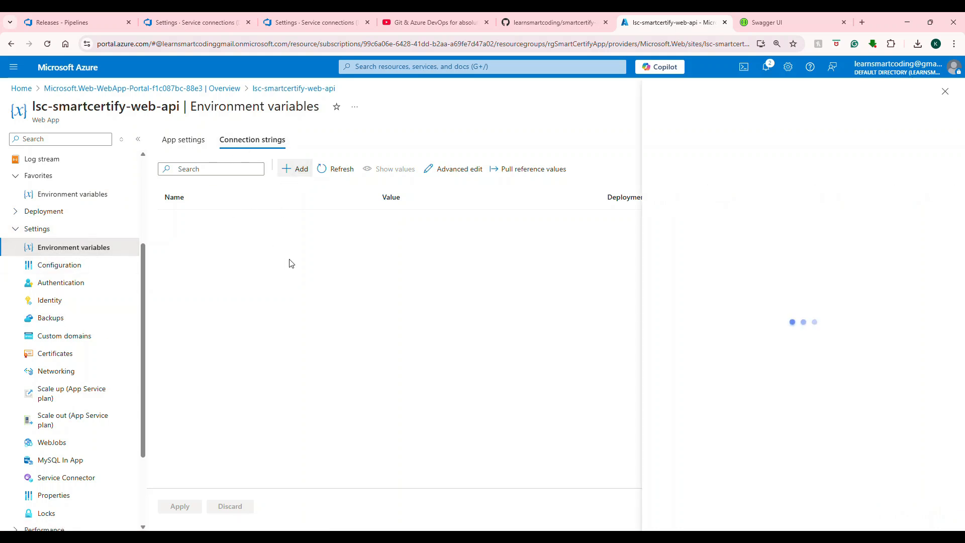
pyautogui.click(538, 126)
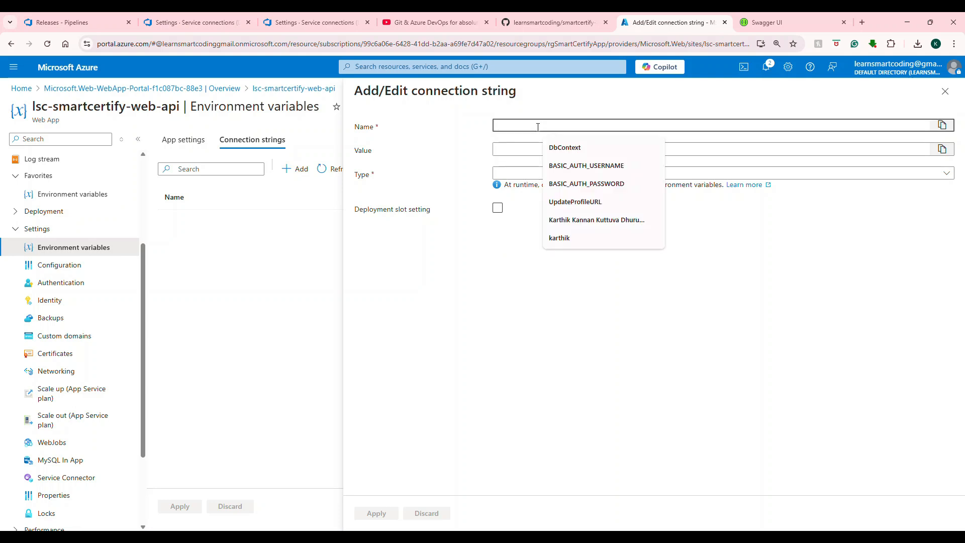
pyautogui.write('DbContext')
pyautogui.click(587, 148)
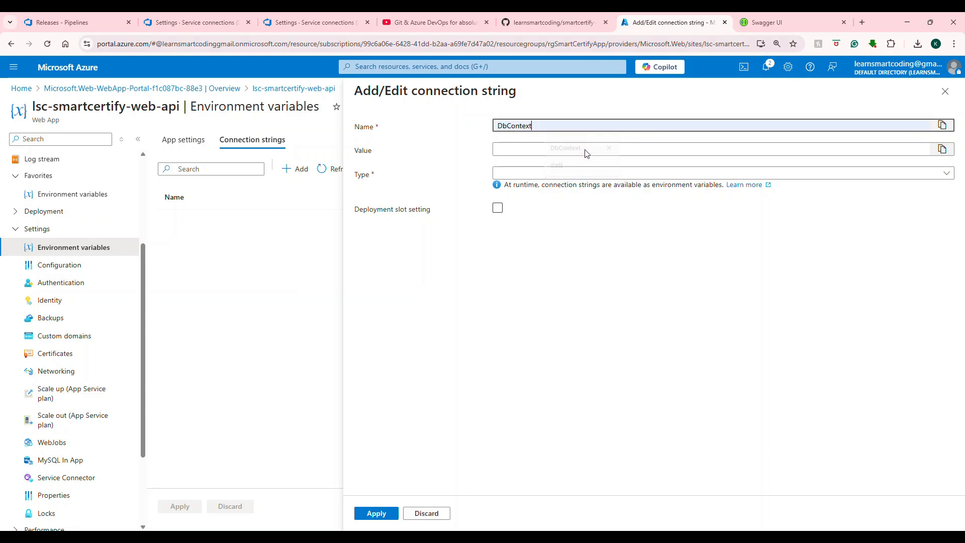
pyautogui.click(517, 149)
pyautogui.hotkey('ctrl', 'v')
pyautogui.click(517, 175)
pyautogui.click(518, 206)
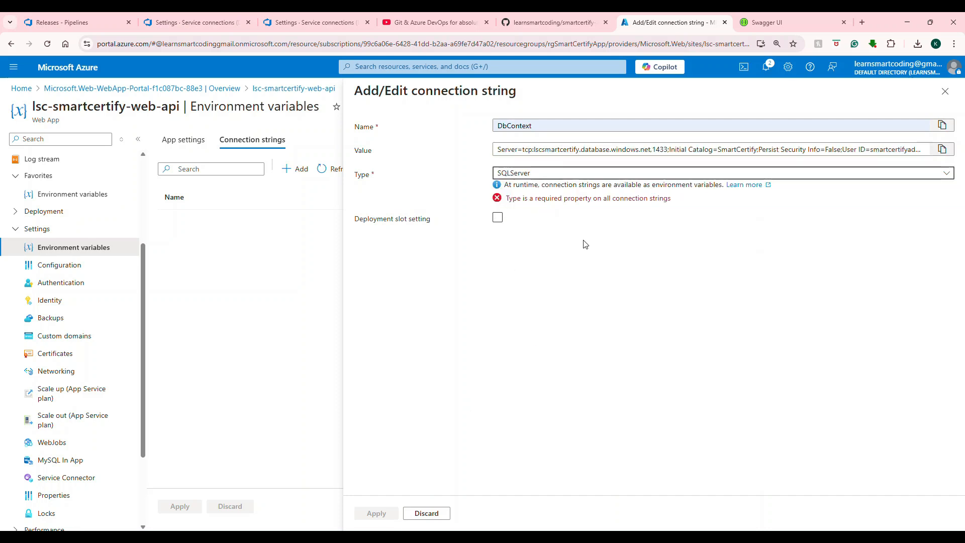
pyautogui.press('Tab')
pyautogui.click(373, 514)
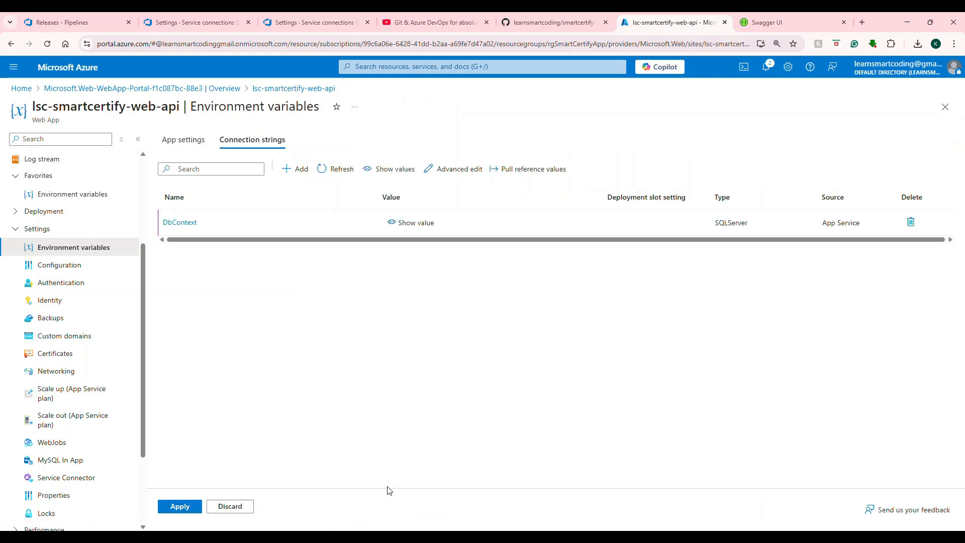
pyautogui.click(187, 507)
pyautogui.click(187, 227)
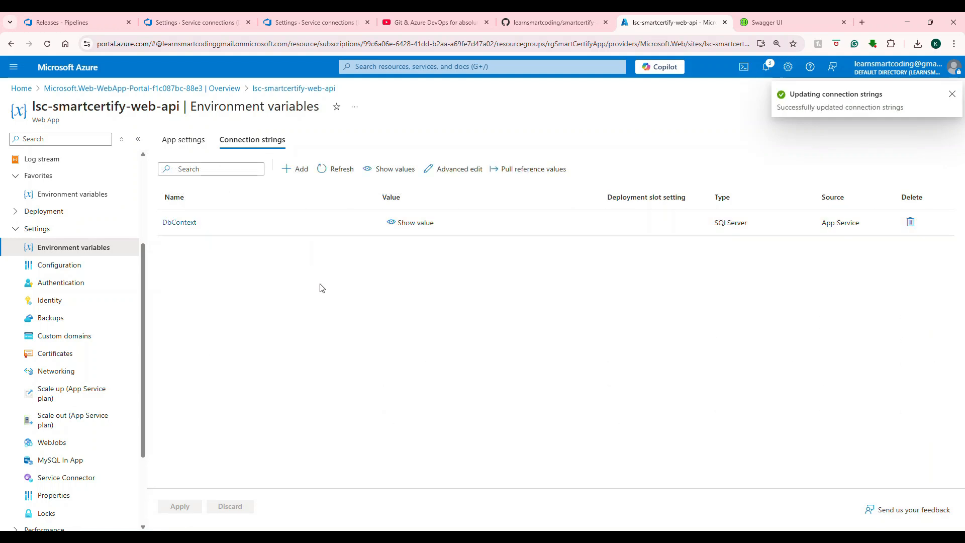
# Step: Review appsettings.json and the DbContext entry in appsettings.Production.json
pyautogui.moveTo(561, 538)
pyautogui.click(542, 484)
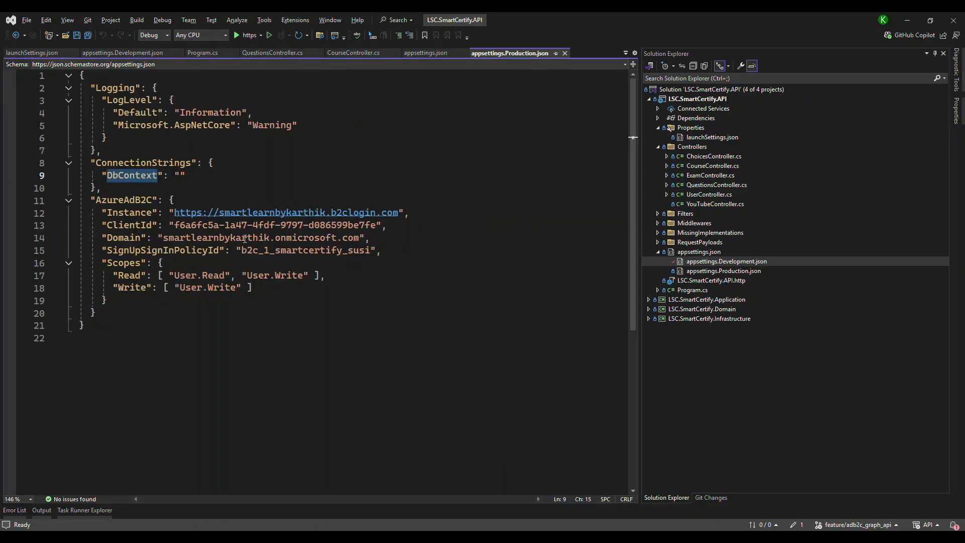
pyautogui.click(704, 261)
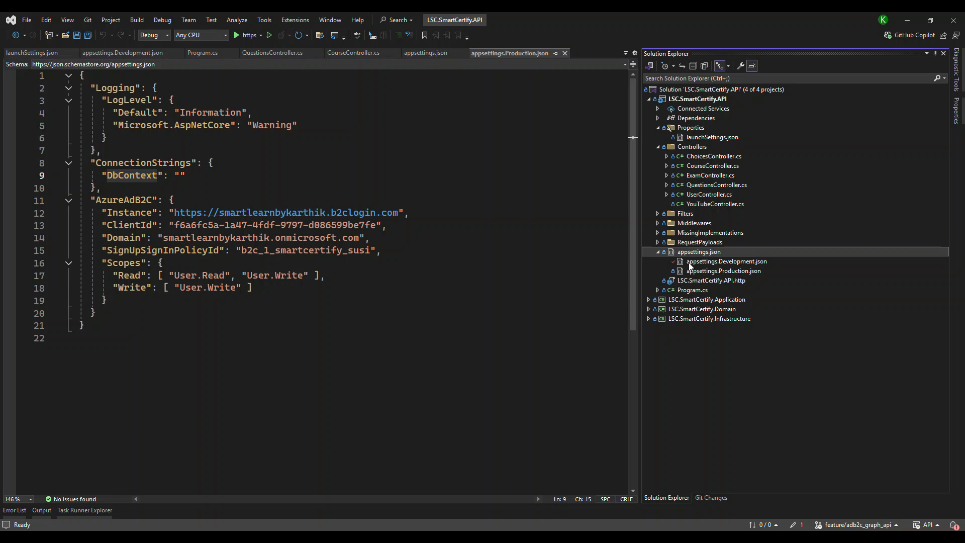
pyautogui.click(715, 272)
pyautogui.doubleClick(122, 176)
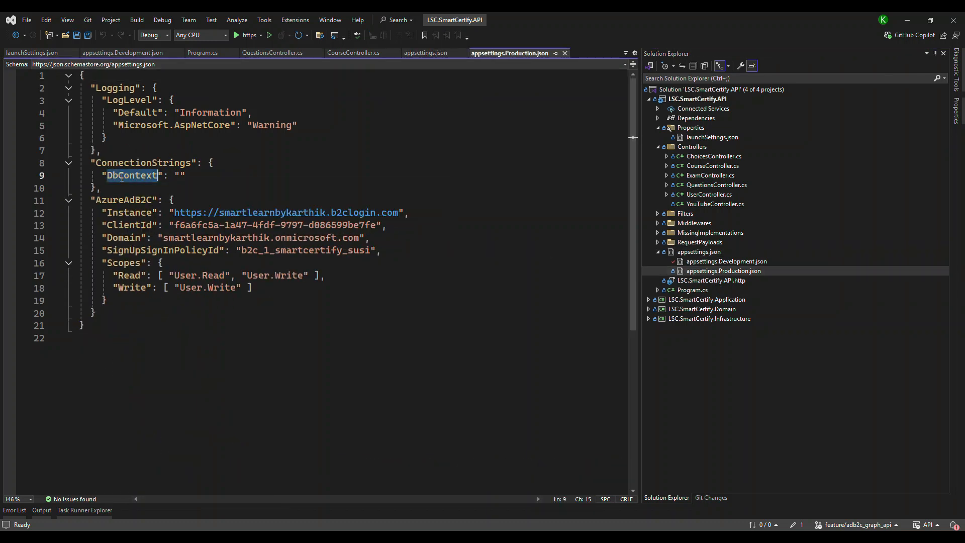
pyautogui.click(183, 177)
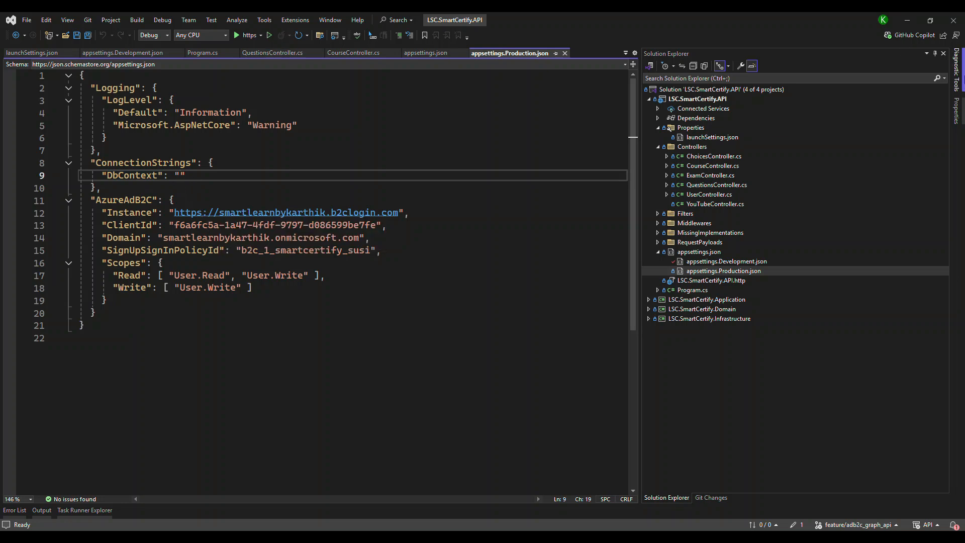
pyautogui.click(906, 21)
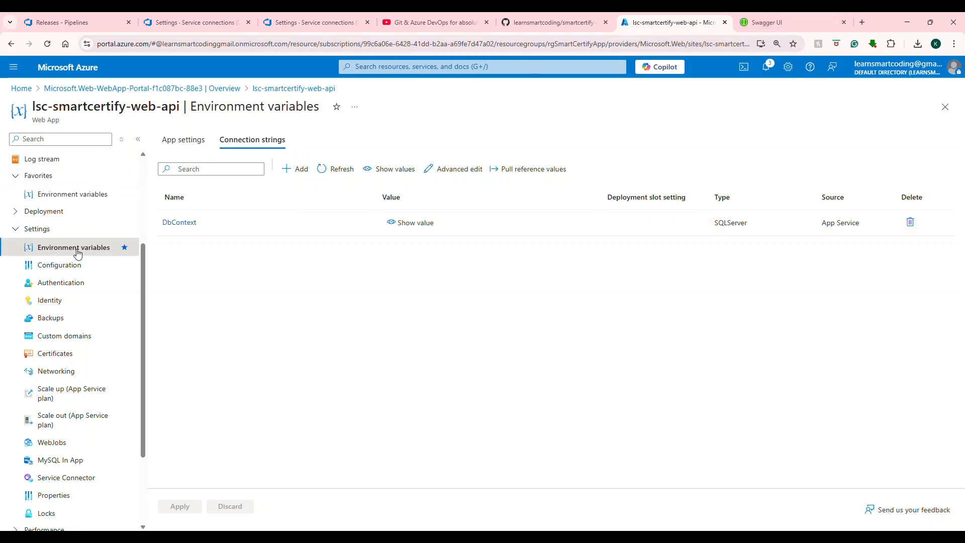
# Step: Restart the lsc-smartcertify-web-api web app from its overview
pyautogui.scroll(3, 97, 183)
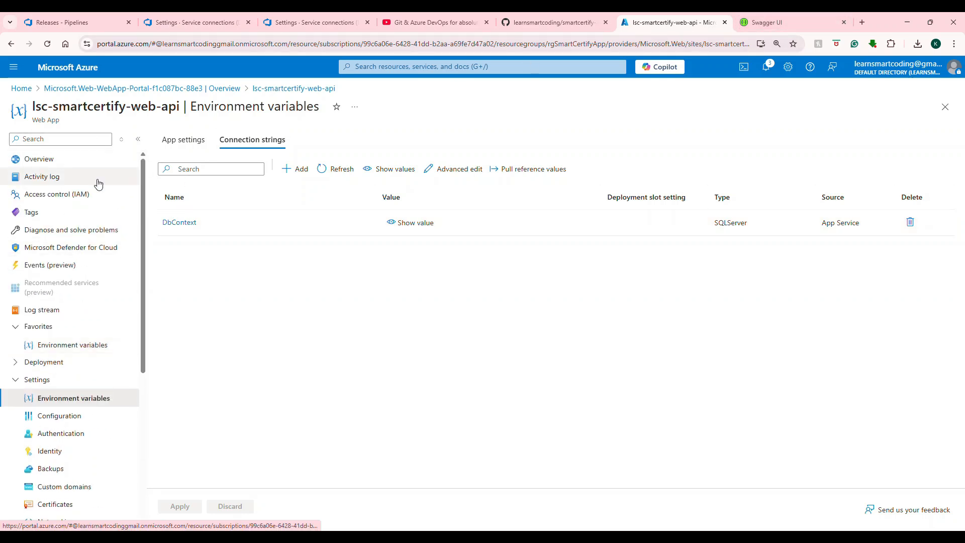
pyautogui.click(27, 158)
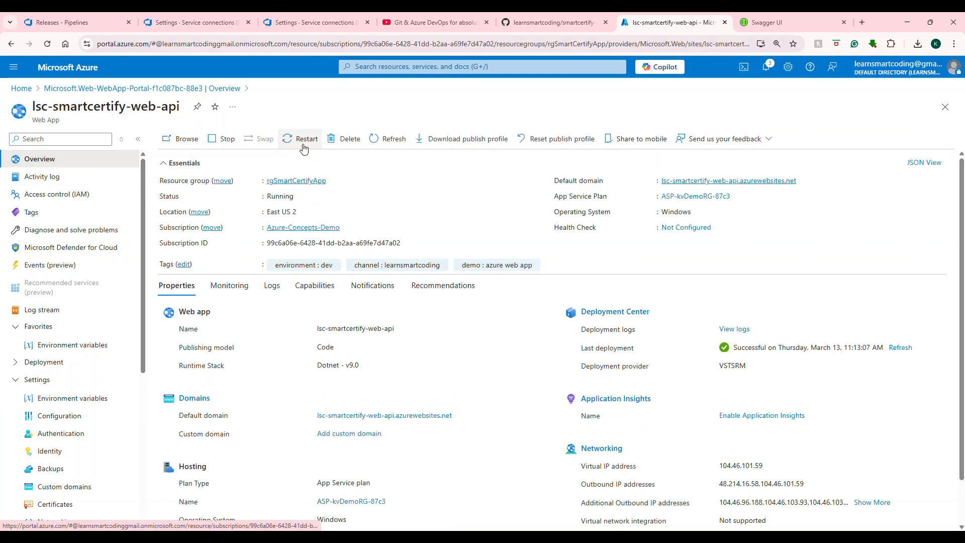
pyautogui.click(301, 143)
pyautogui.click(182, 197)
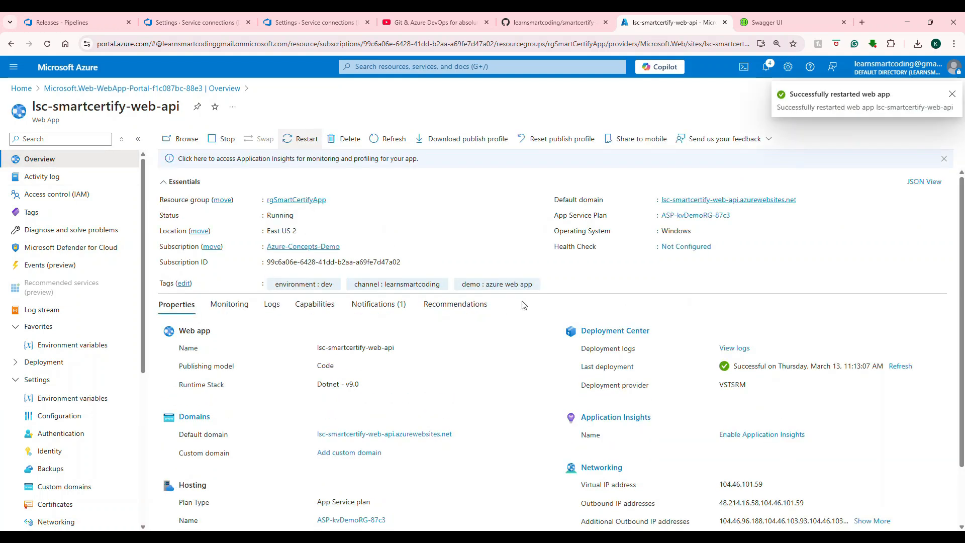
# Step: Review the smartcertify.api build pipeline runs and the CD pipeline's release list
pyautogui.click(192, 22)
pyautogui.click(93, 23)
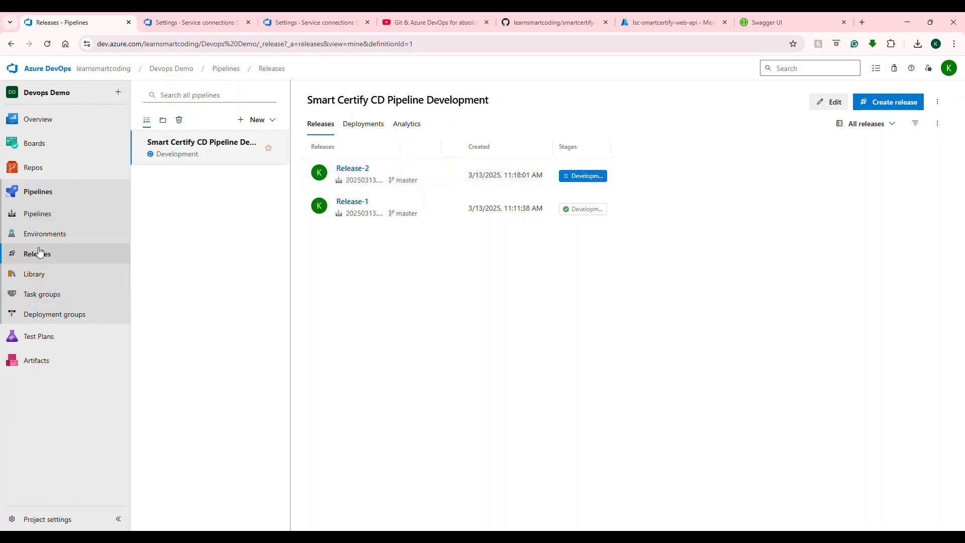
pyautogui.click(37, 215)
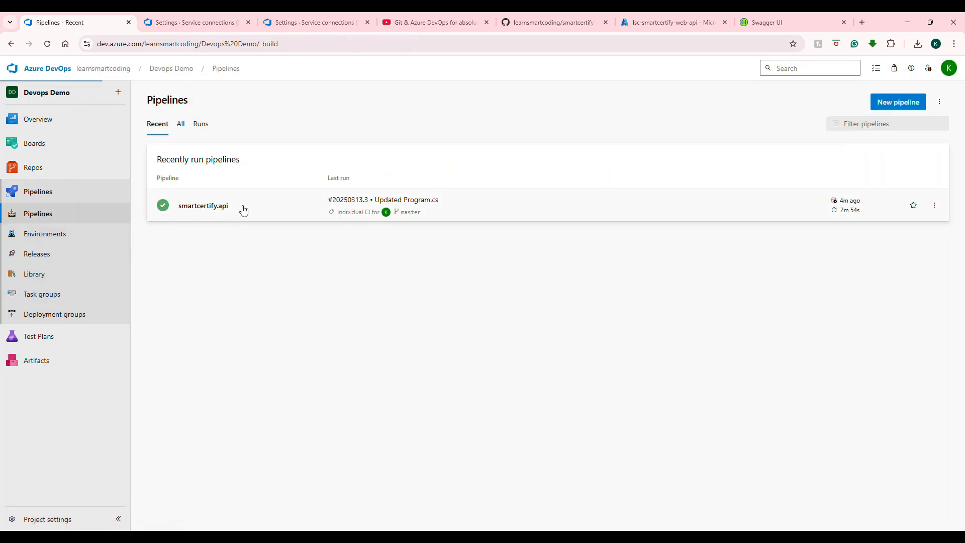
pyautogui.click(244, 209)
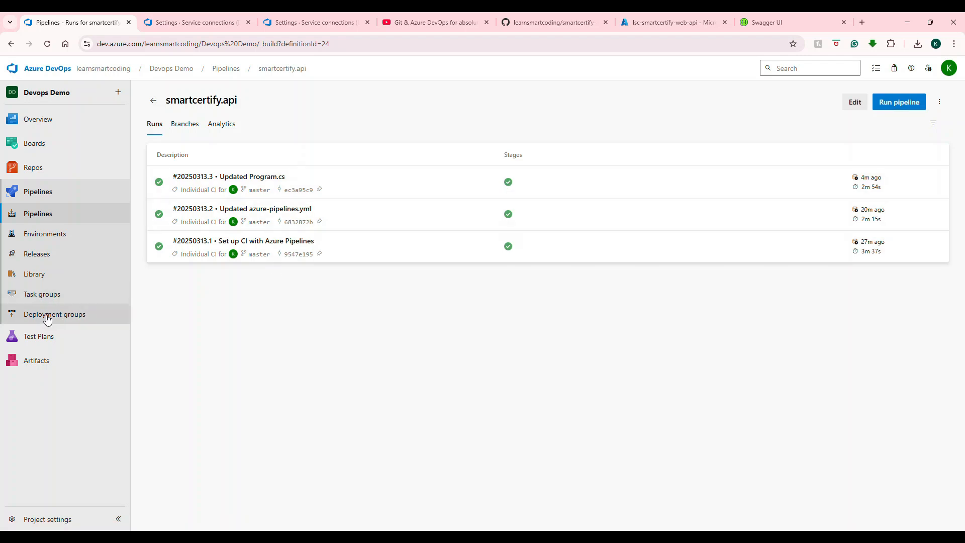
pyautogui.click(53, 258)
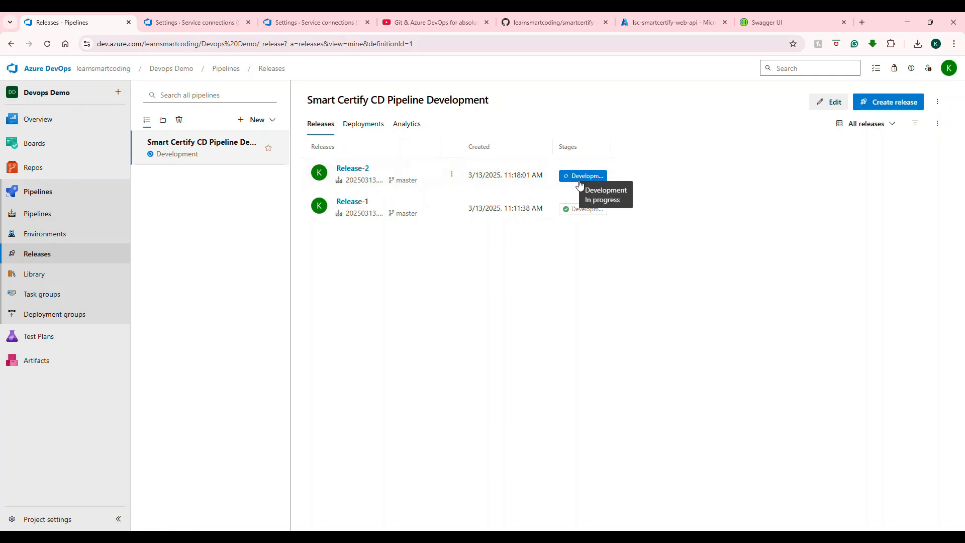
# Step: Enable pre-deployment approvals on the Development stage with the account owner as approver, and save the release pipeline
pyautogui.click(834, 102)
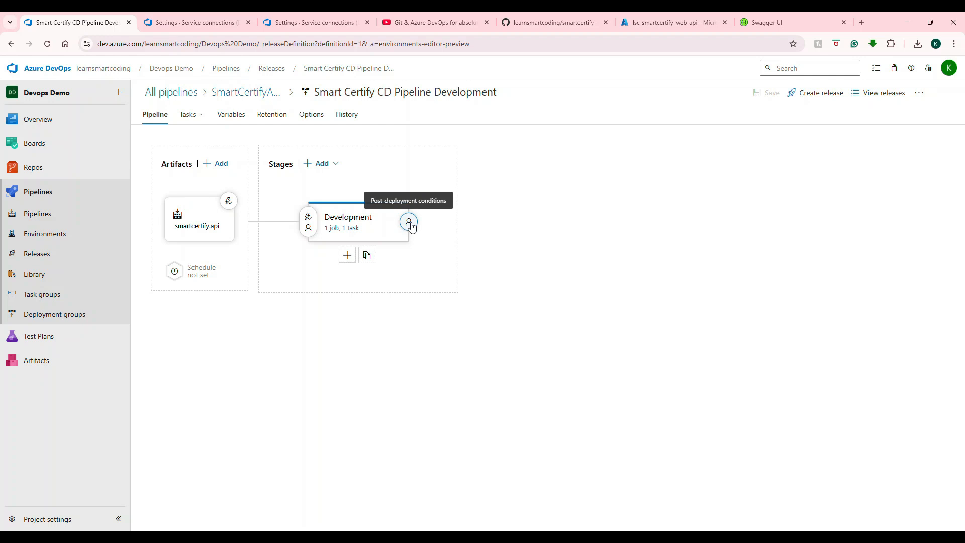
pyautogui.click(312, 232)
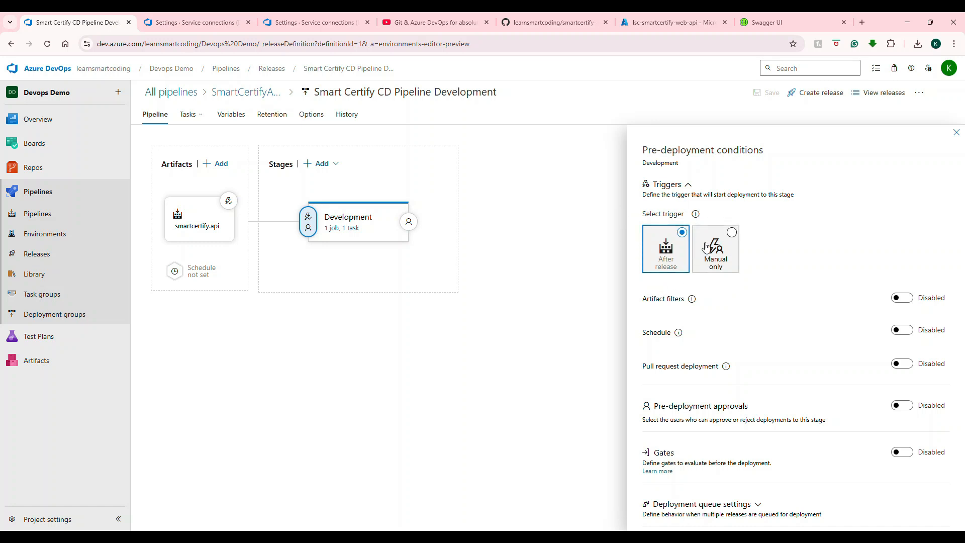
pyautogui.click(912, 406)
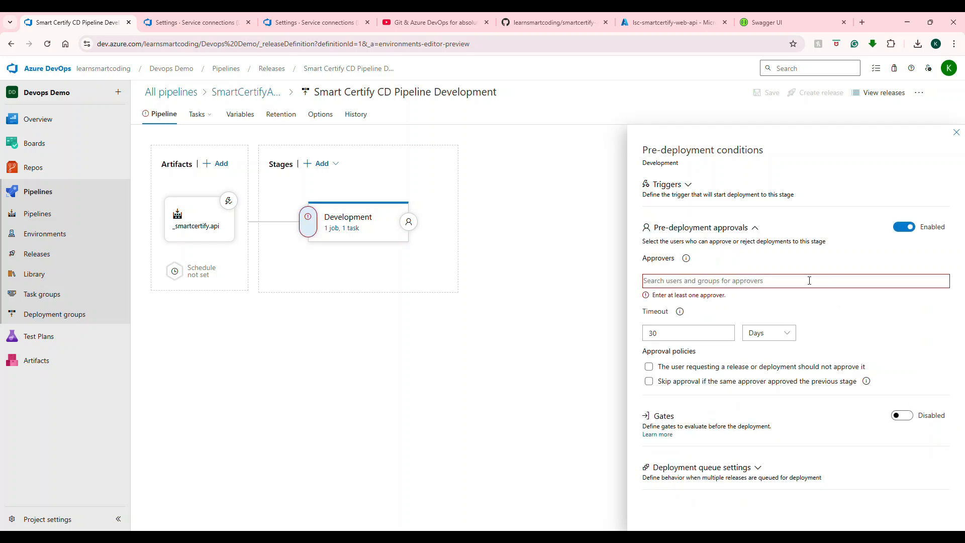
pyautogui.write('lea')
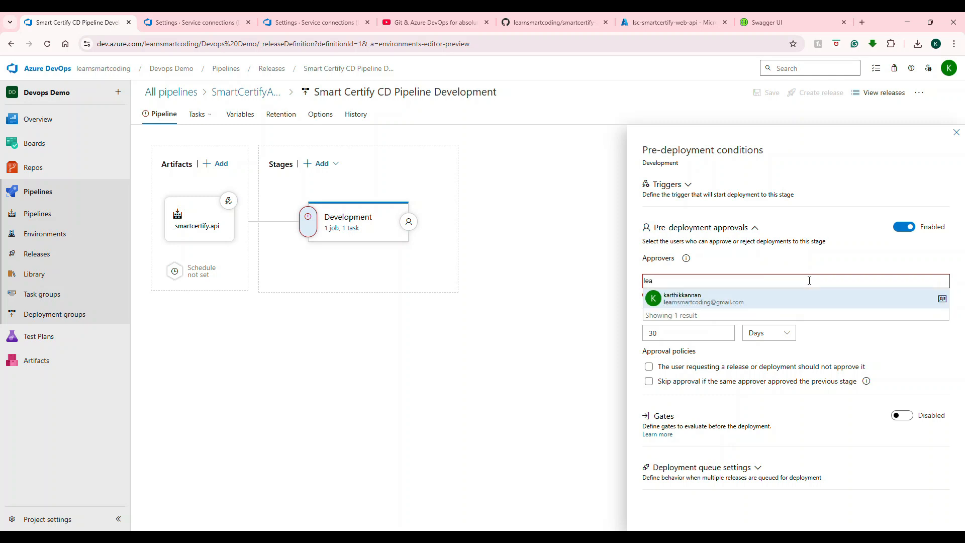
pyautogui.click(752, 300)
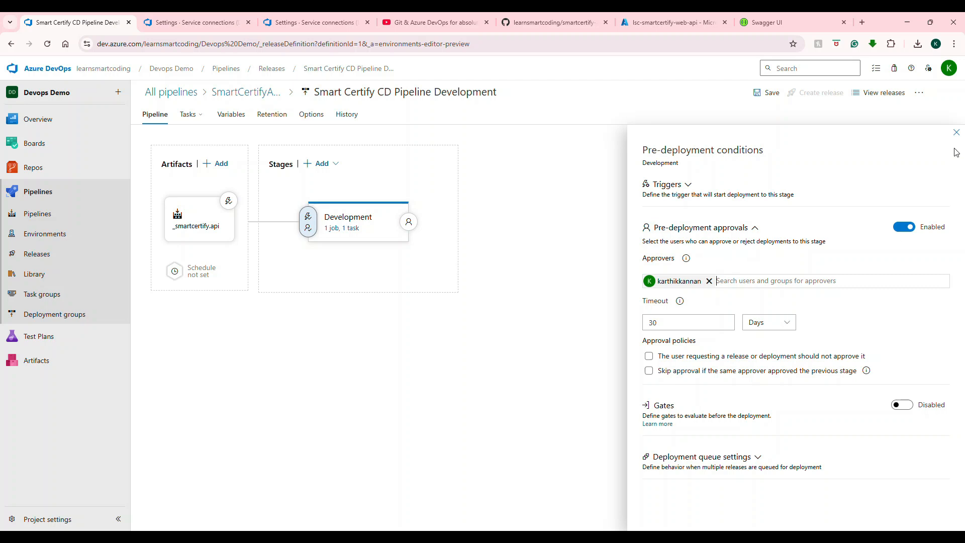
pyautogui.click(958, 133)
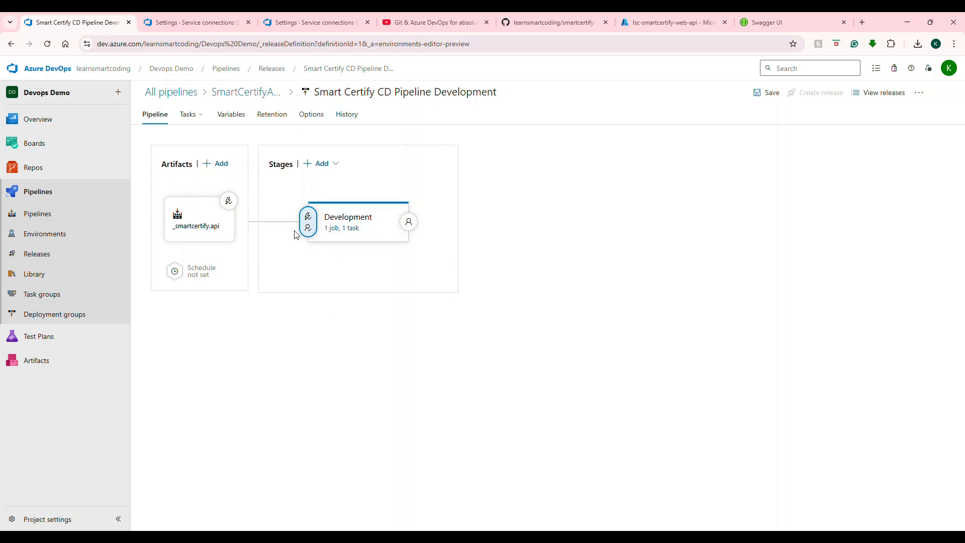
pyautogui.click(764, 94)
pyautogui.click(521, 336)
# Step: Manually run the smartcertify.api build pipeline on the master branch
pyautogui.click(37, 214)
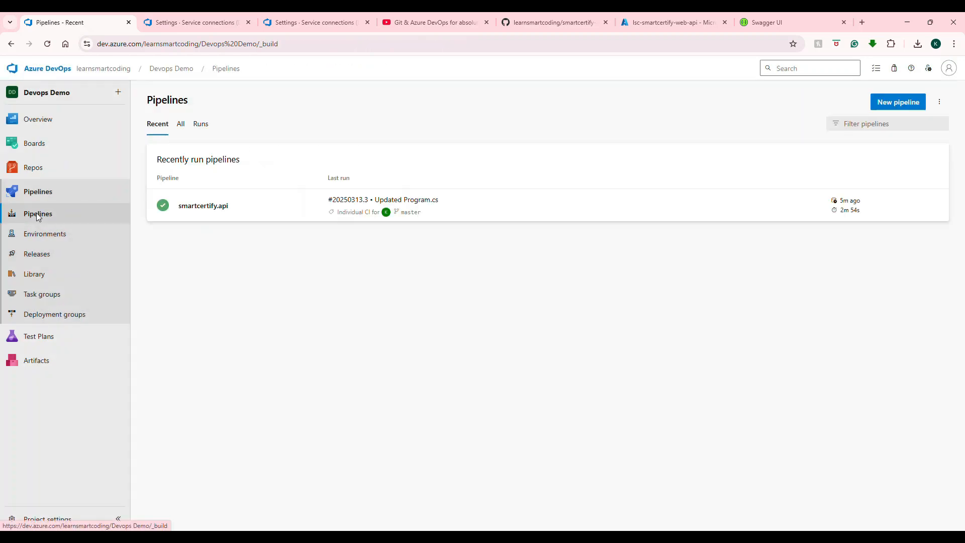
pyautogui.click(476, 217)
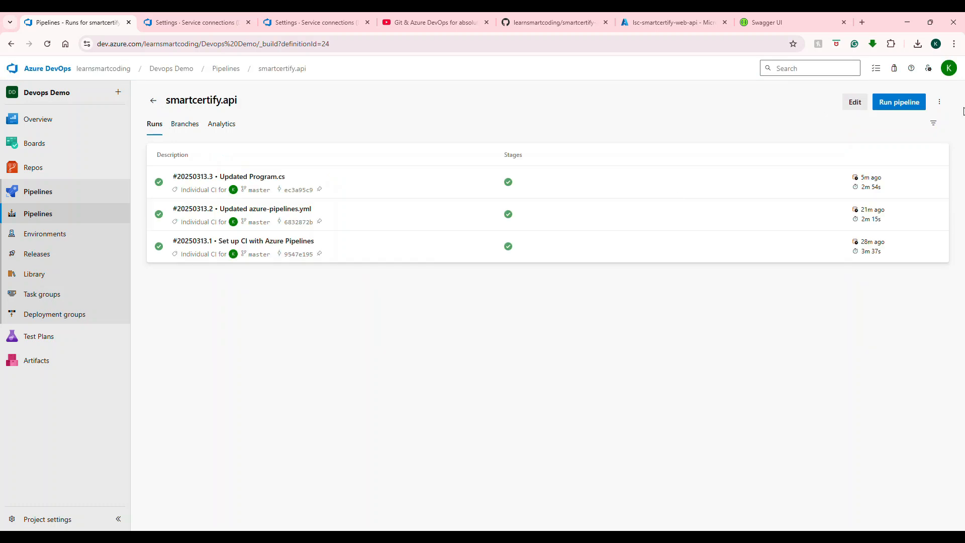
pyautogui.click(900, 102)
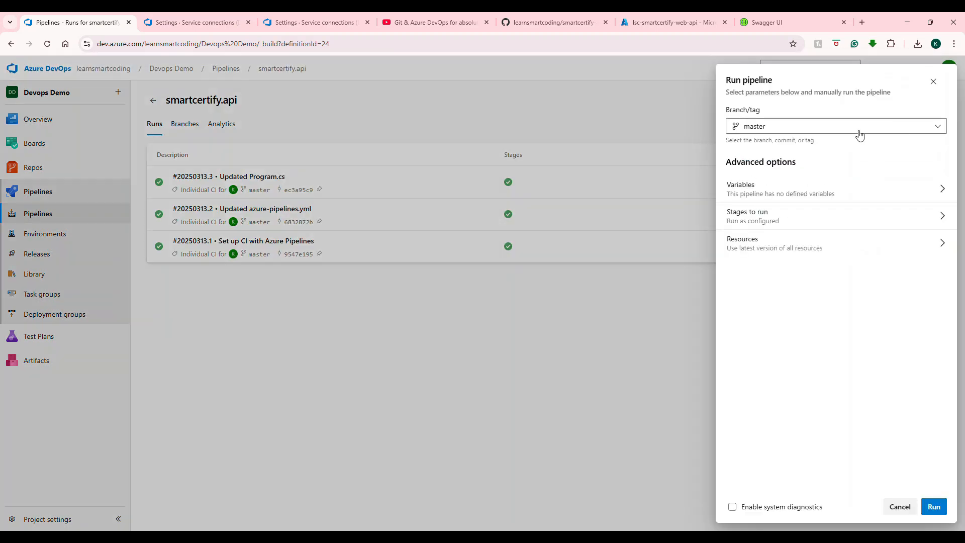
pyautogui.click(934, 506)
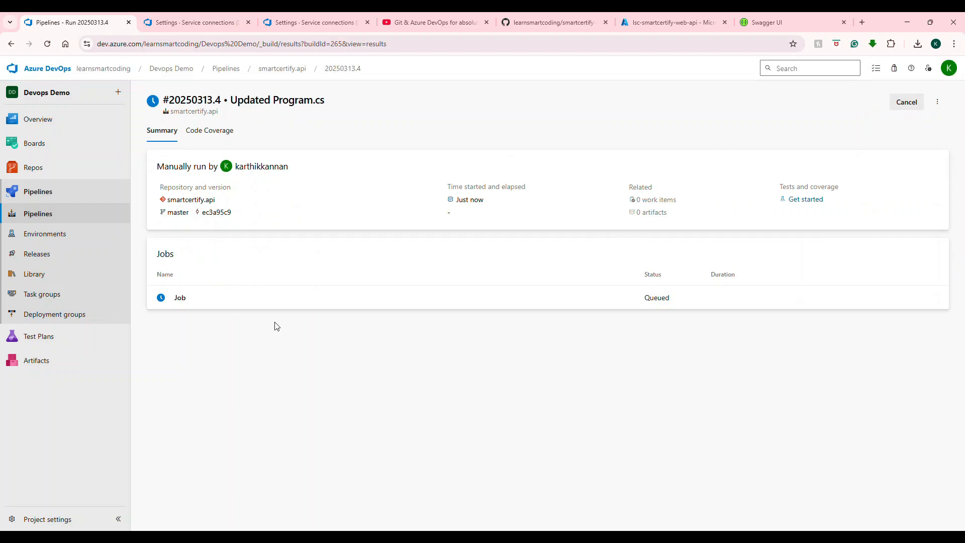
# Step: Monitor the manual build run's job log and check the release list for the triggered release
pyautogui.click(246, 298)
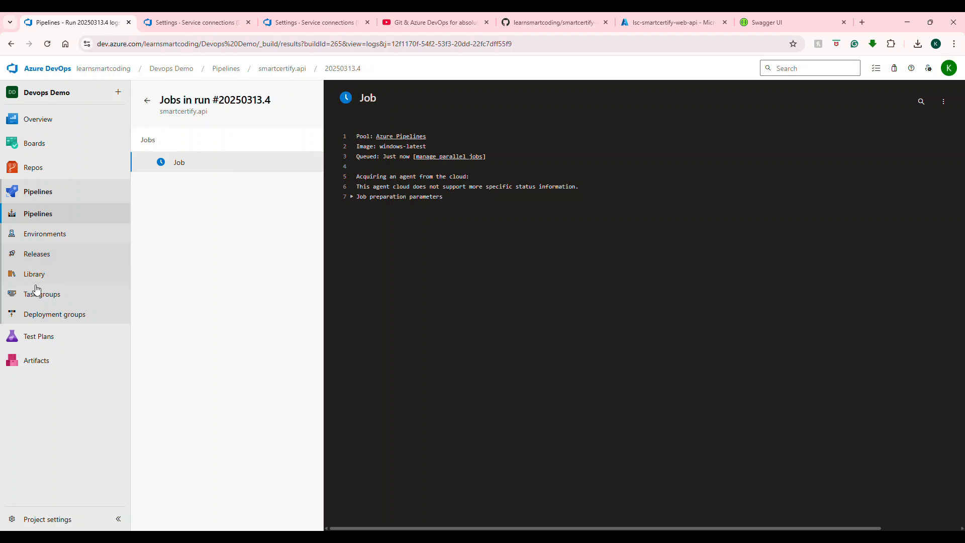
pyautogui.click(40, 254)
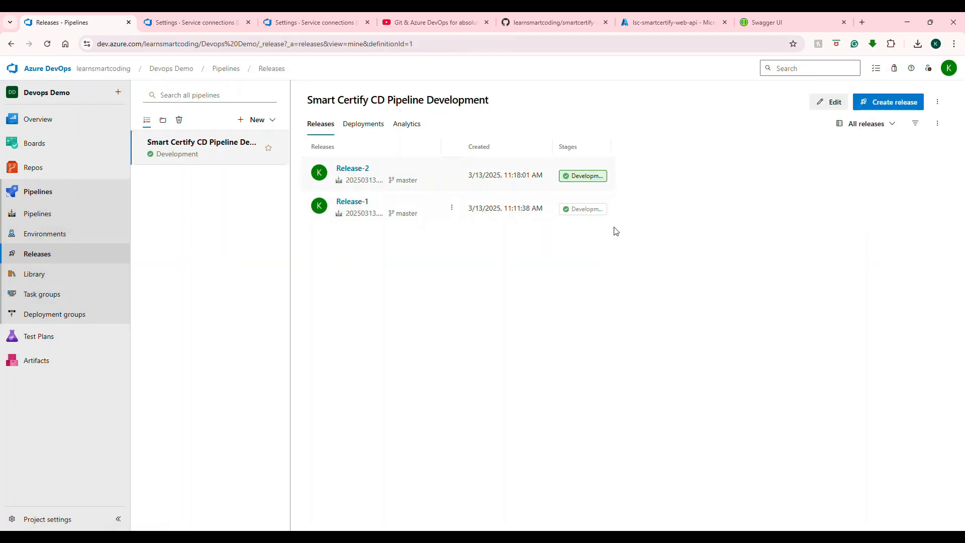
pyautogui.click(39, 214)
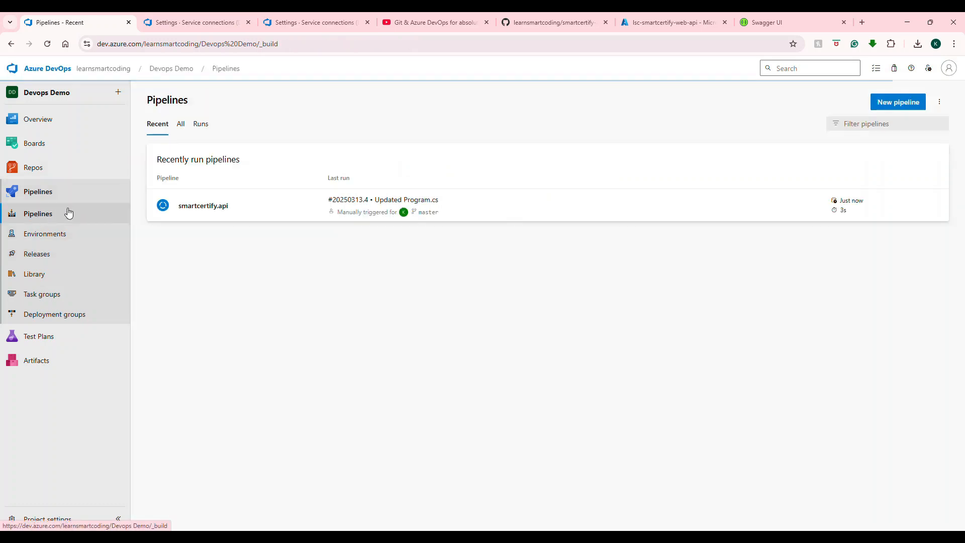
pyautogui.click(498, 202)
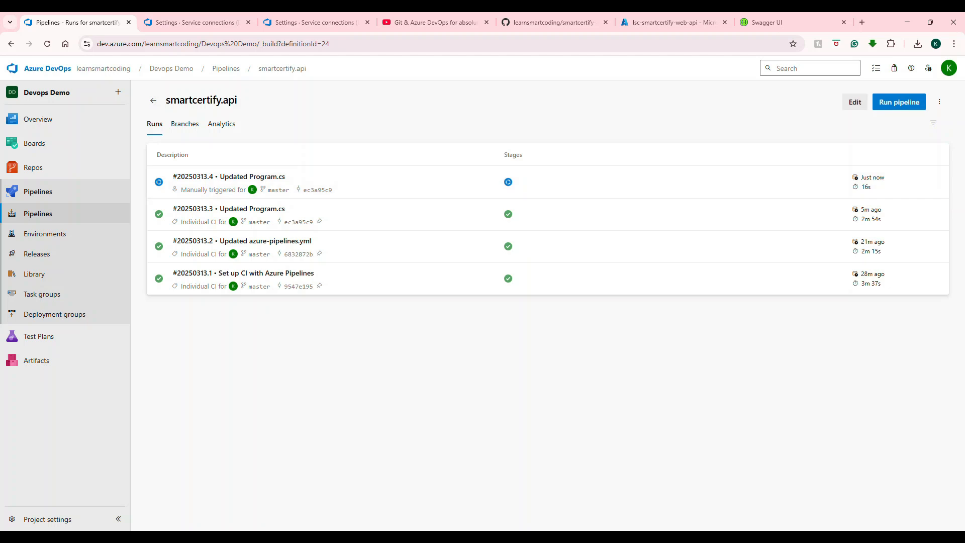
pyautogui.click(508, 181)
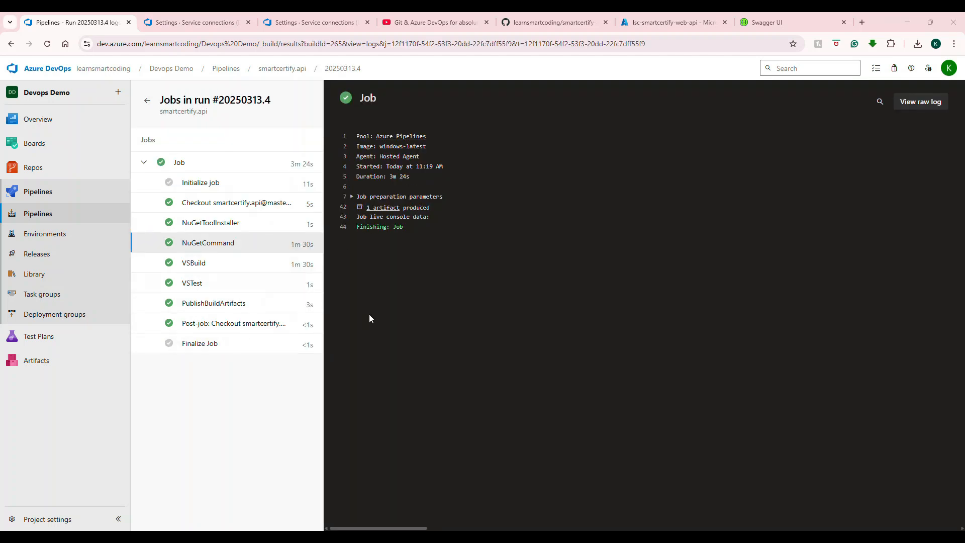
pyautogui.click(35, 257)
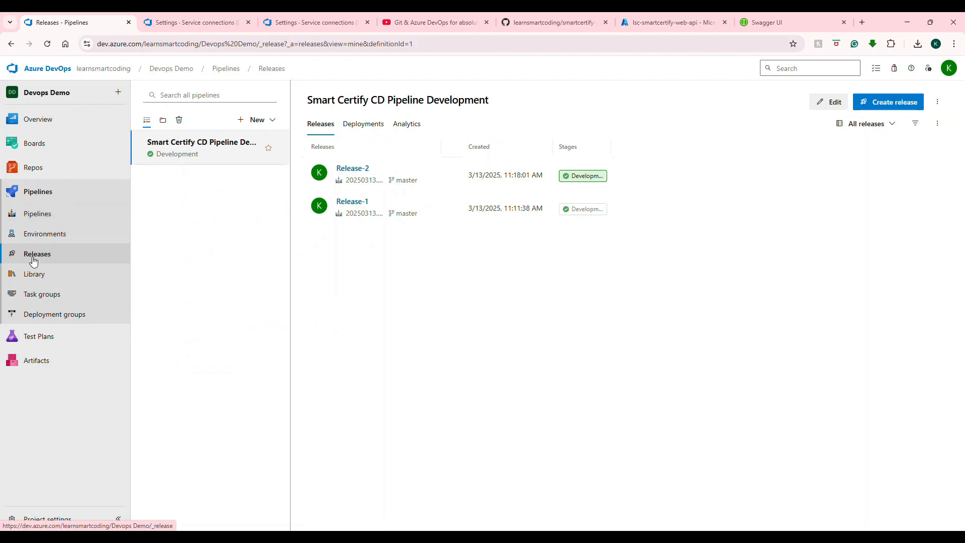
pyautogui.click(51, 214)
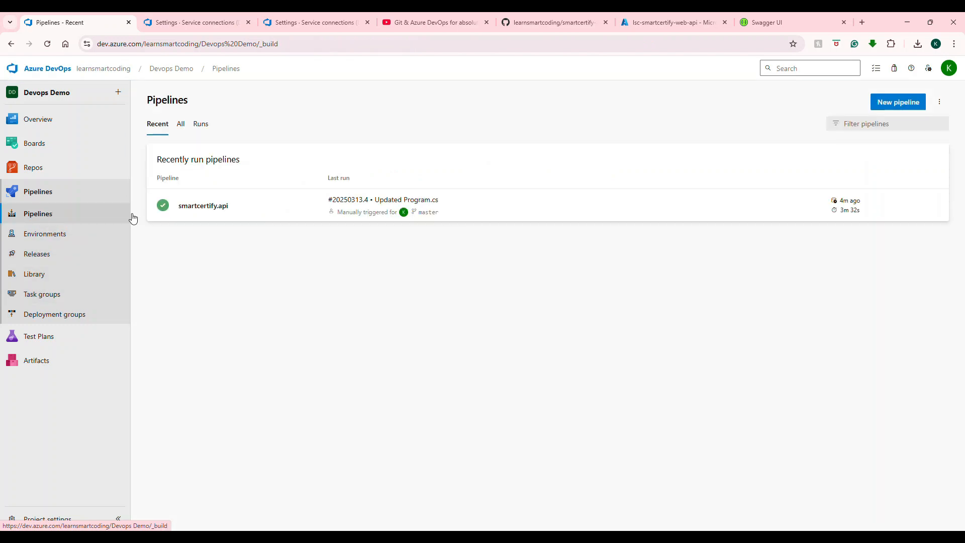
pyautogui.click(510, 216)
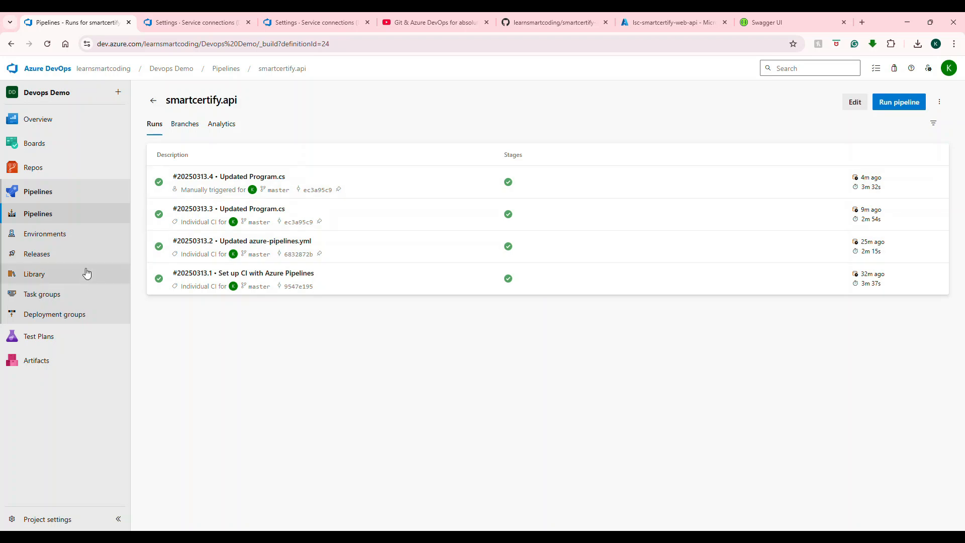
# Step: Approve the pending Development stage deployment of Release-3
pyautogui.click(77, 255)
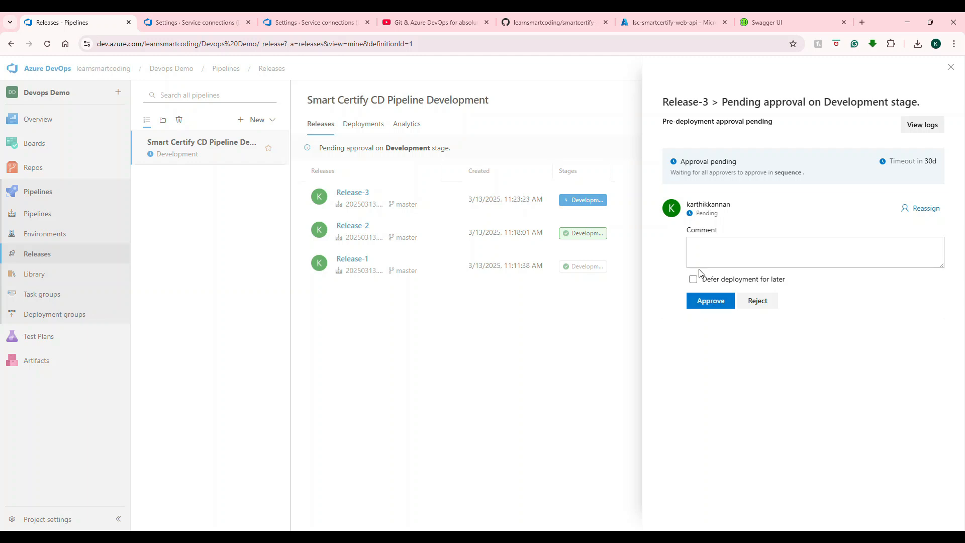
pyautogui.click(719, 304)
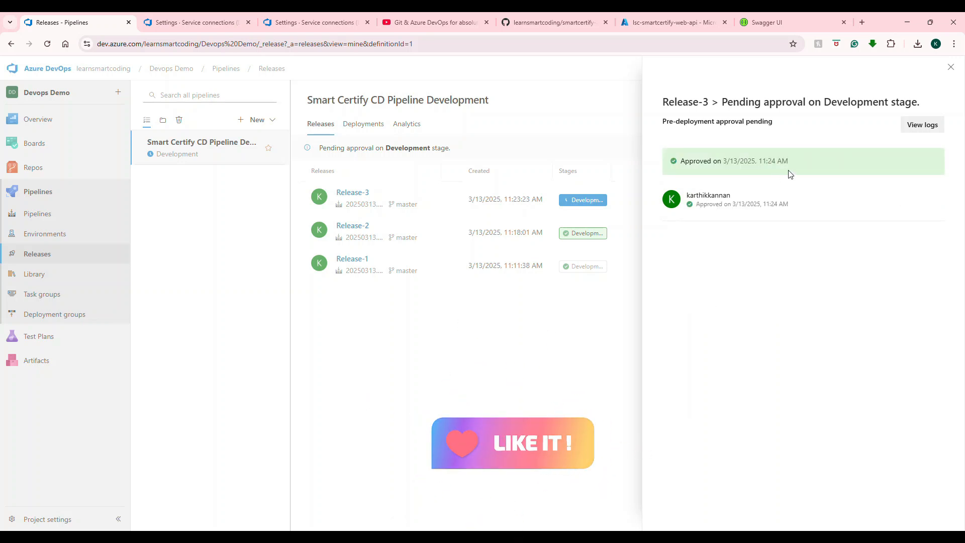
pyautogui.click(950, 67)
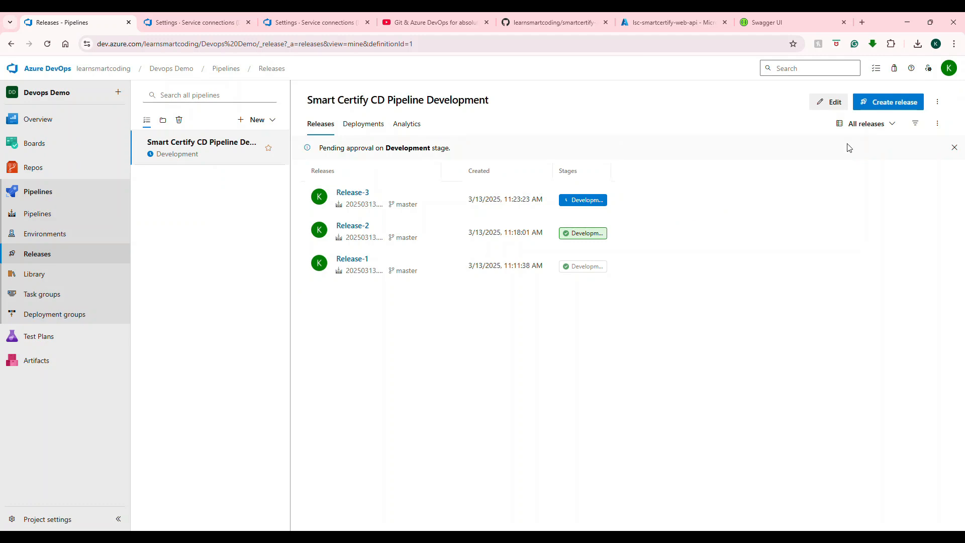
# Step: Edit the release pipeline and add a new stage using the Azure App Service deployment template
pyautogui.click(832, 102)
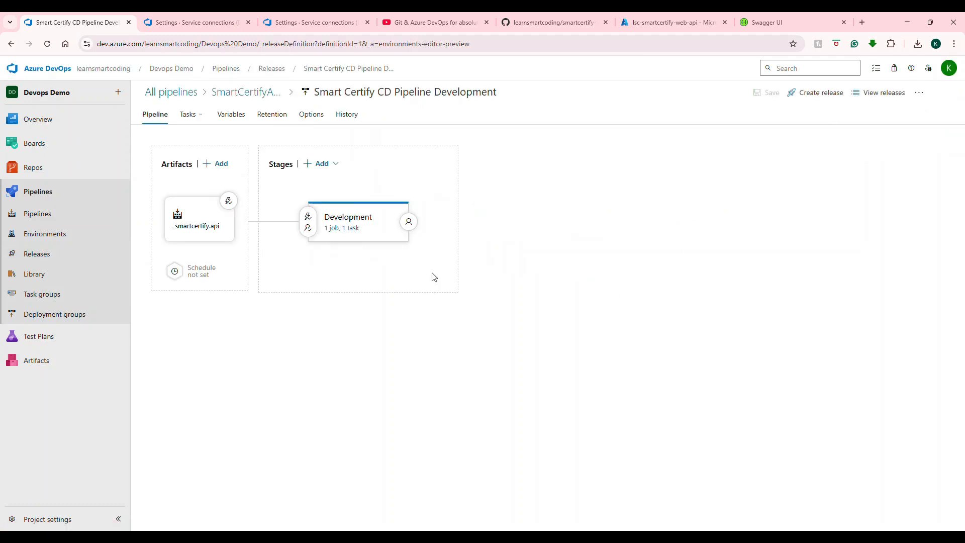
pyautogui.click(318, 164)
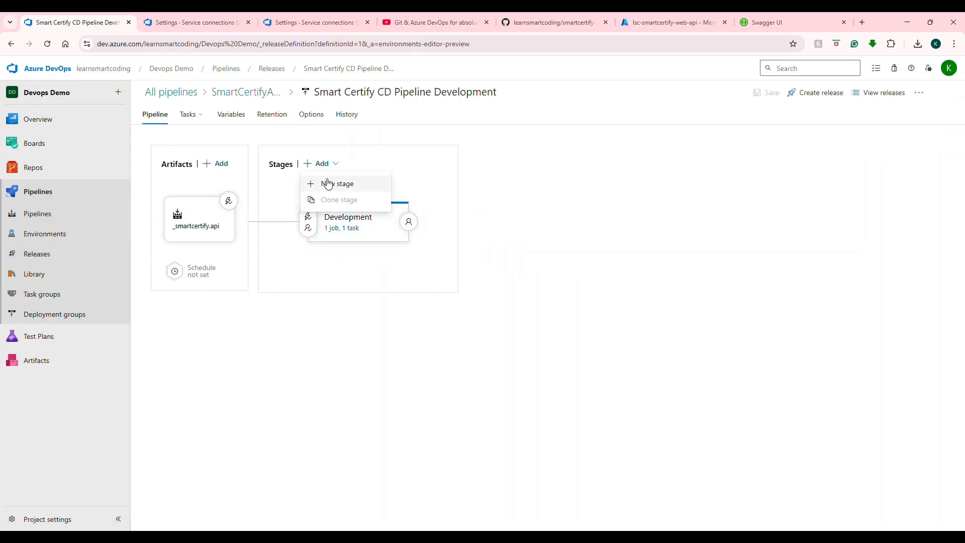
pyautogui.click(324, 184)
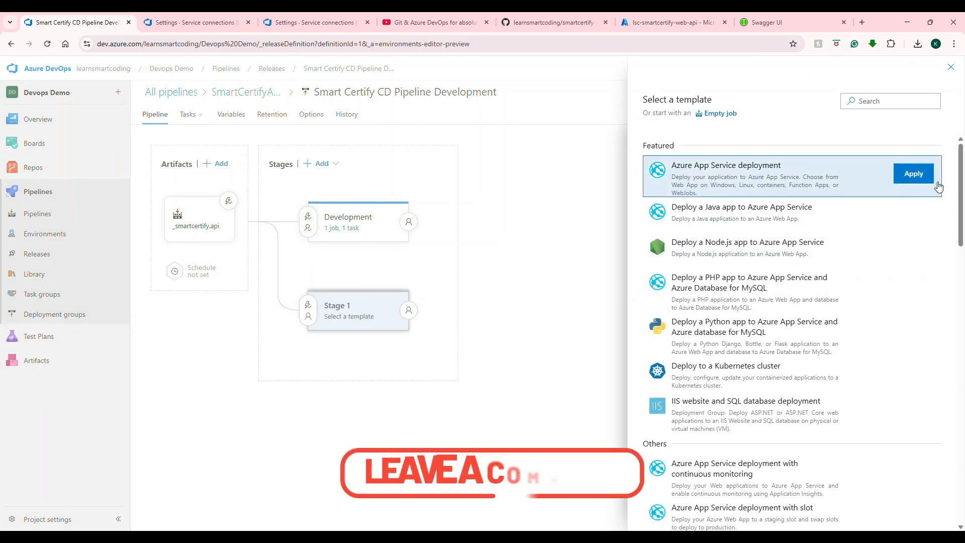
pyautogui.click(925, 176)
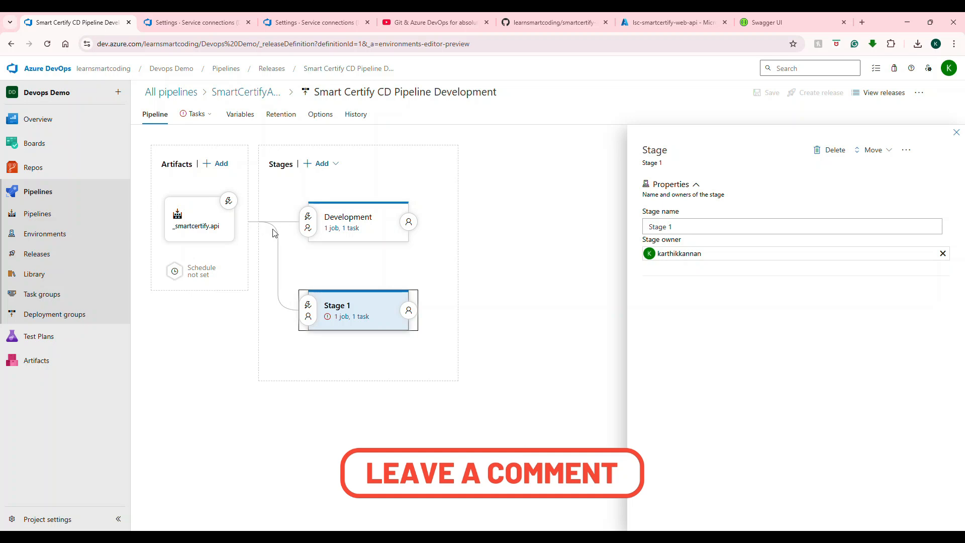
# Step: Add a stage after Development from the Azure App Service deployment template and name it QA
pyautogui.moveTo(409, 222)
pyautogui.click(344, 257)
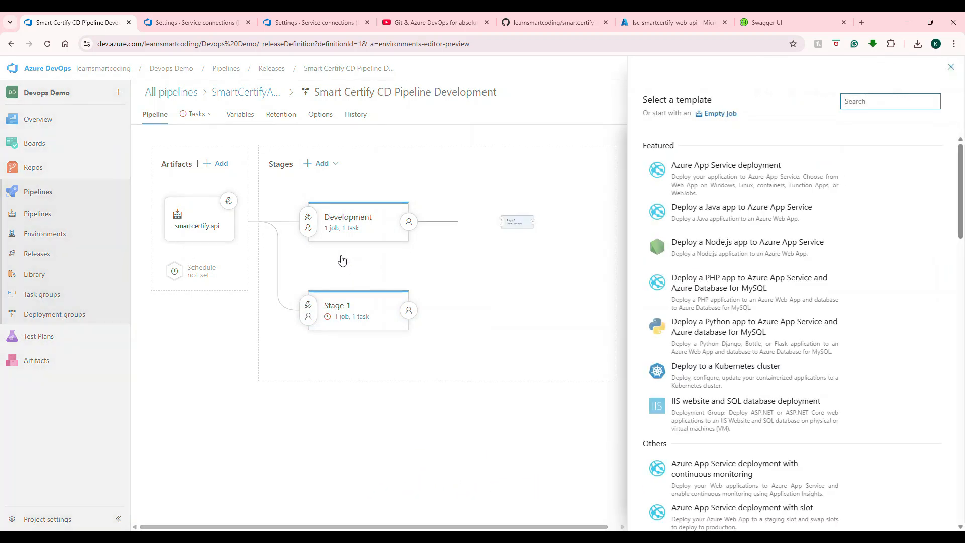
pyautogui.click(915, 173)
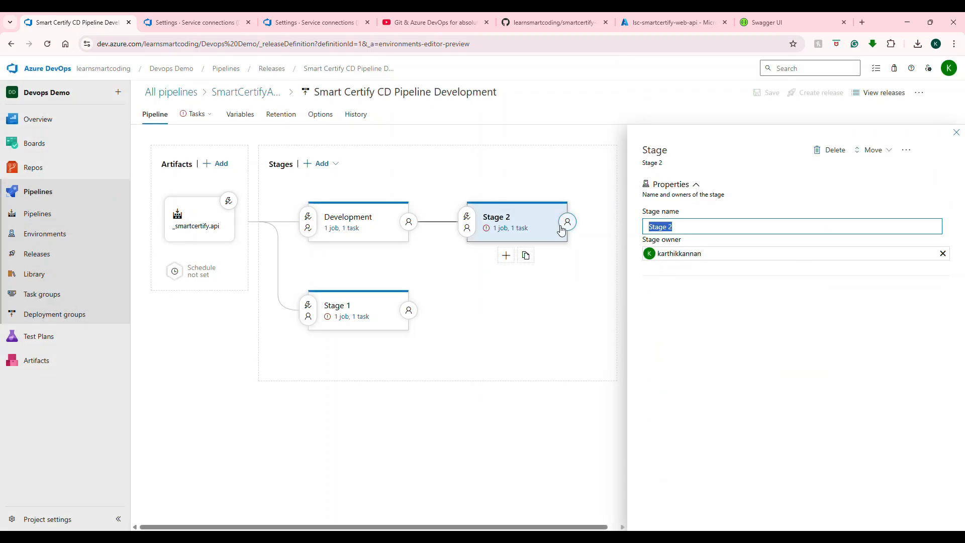
pyautogui.write('QA')
# Step: Rename the parallel Stage 1 to Dev 2
pyautogui.click(351, 305)
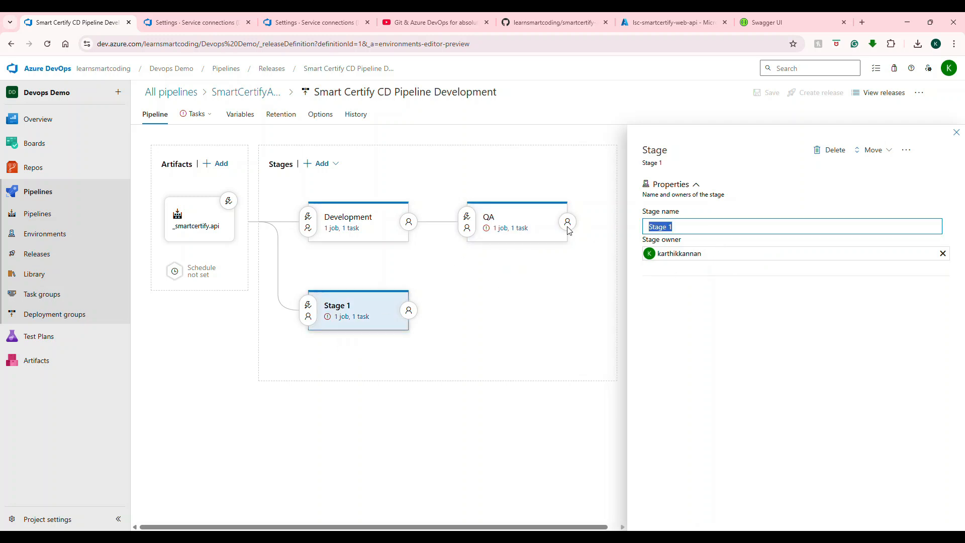
pyautogui.write('Dev')
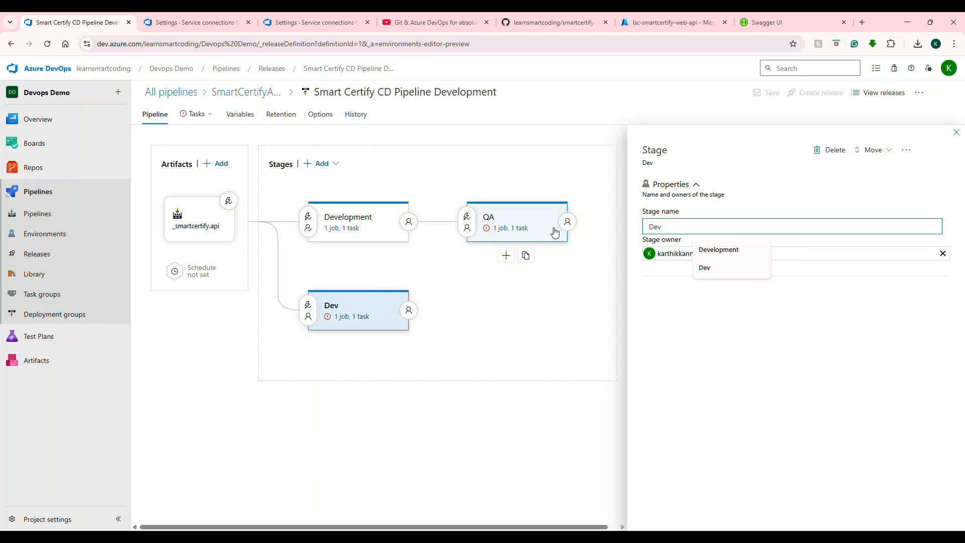
pyautogui.press('Down')
pyautogui.write('2')
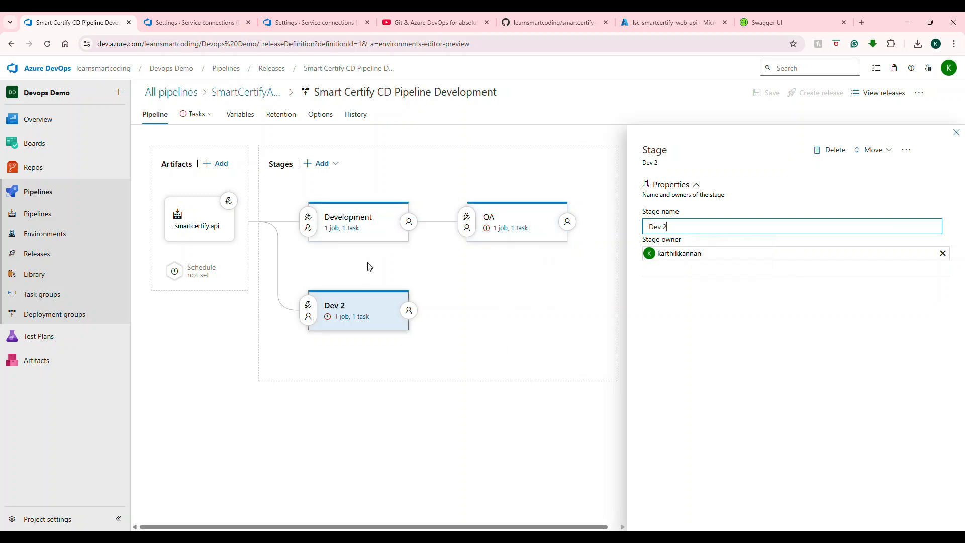
# Step: Add a stage after QA from the Azure App Service deployment template and name it Stage/UAT
pyautogui.click(505, 256)
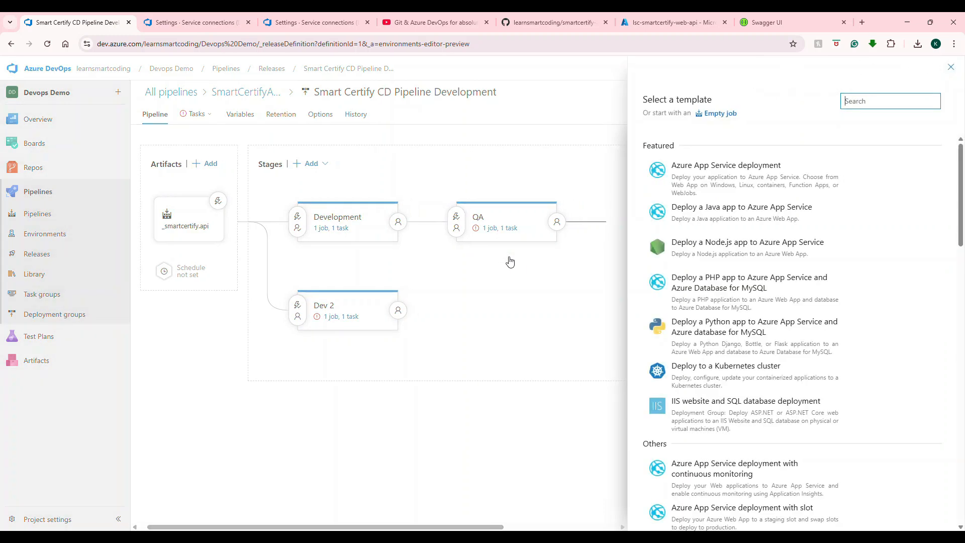
pyautogui.moveTo(709, 188)
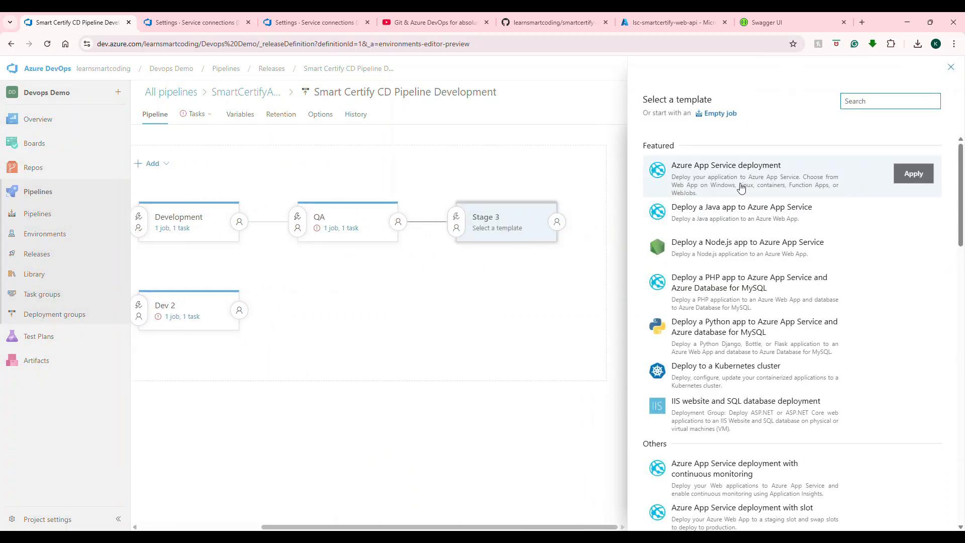
pyautogui.click(911, 174)
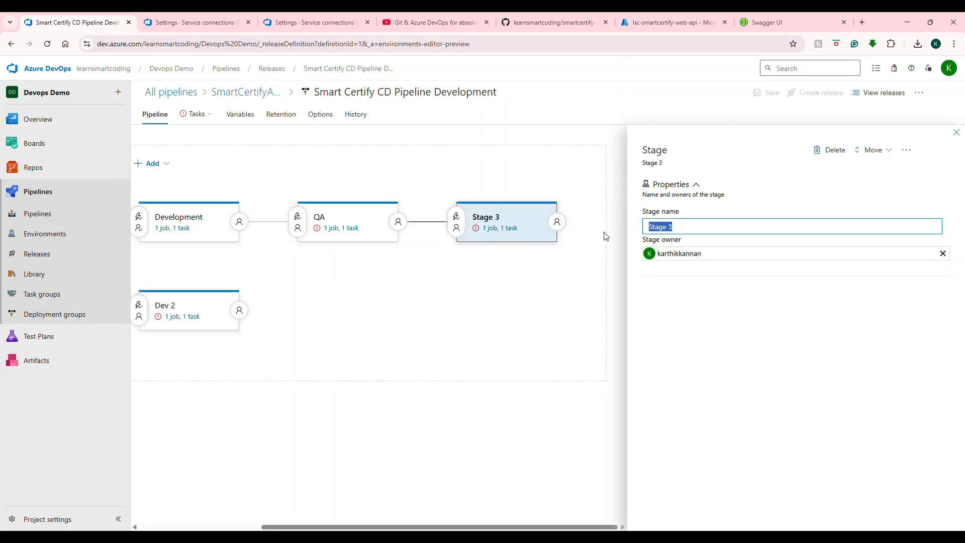
pyautogui.write('Stage')
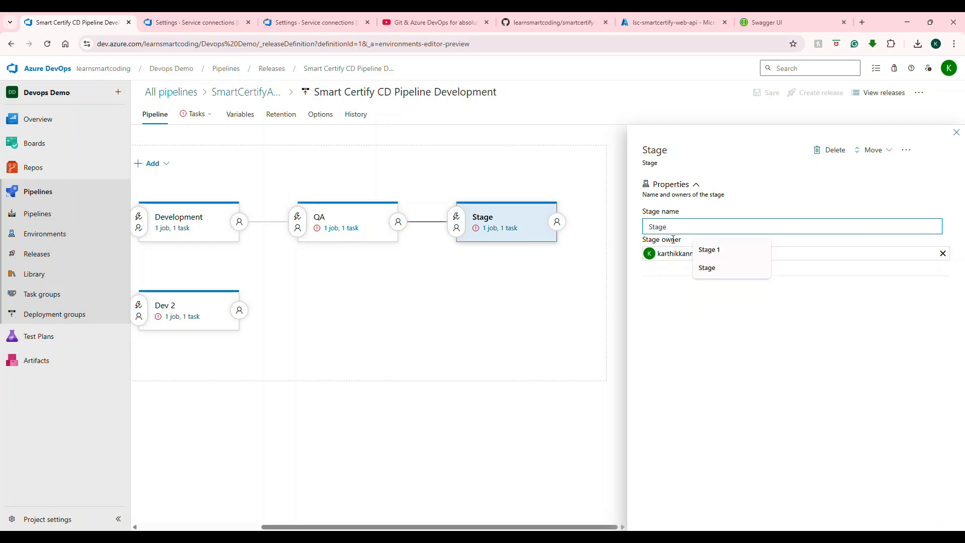
pyautogui.write('/UAT')
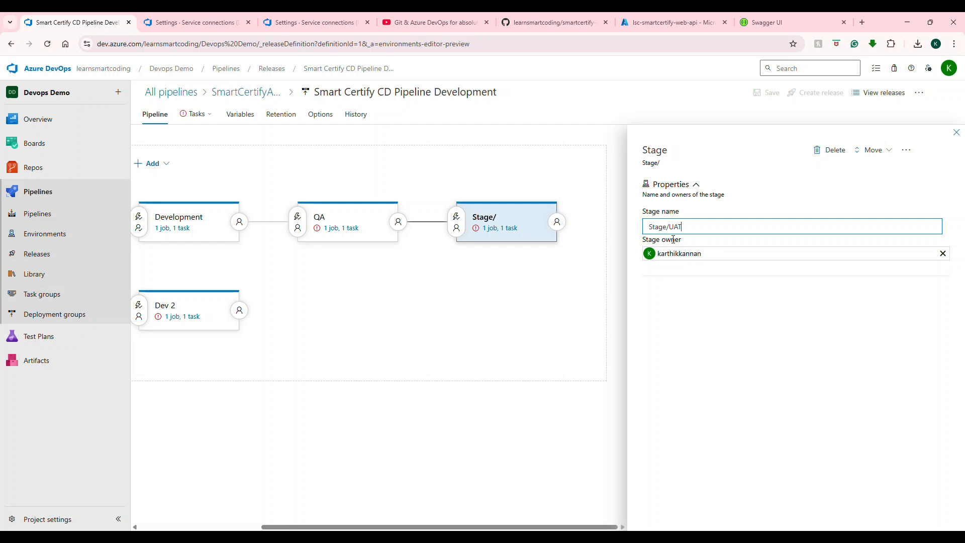
# Step: Add a stage after Stage/UAT from the Azure App Service deployment template and name it Production
pyautogui.click(495, 256)
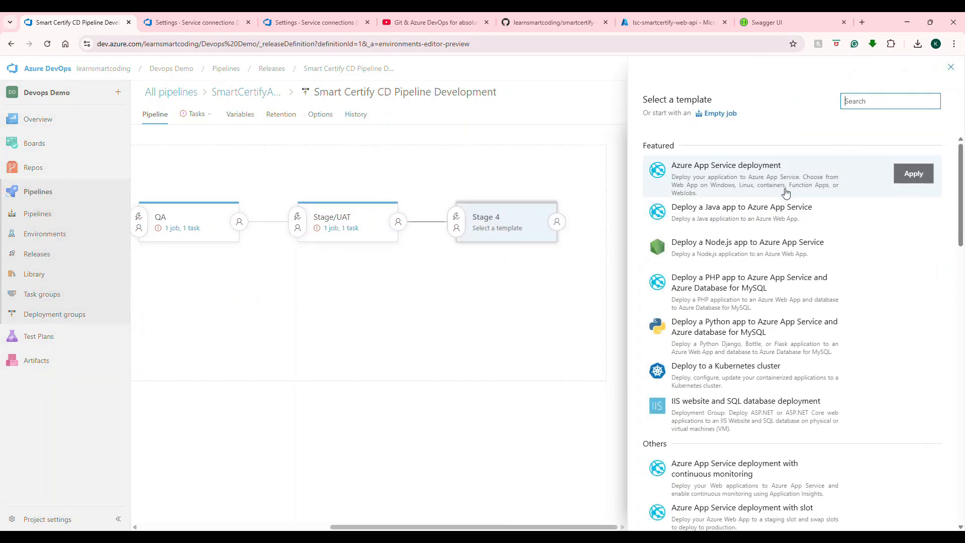
pyautogui.click(928, 176)
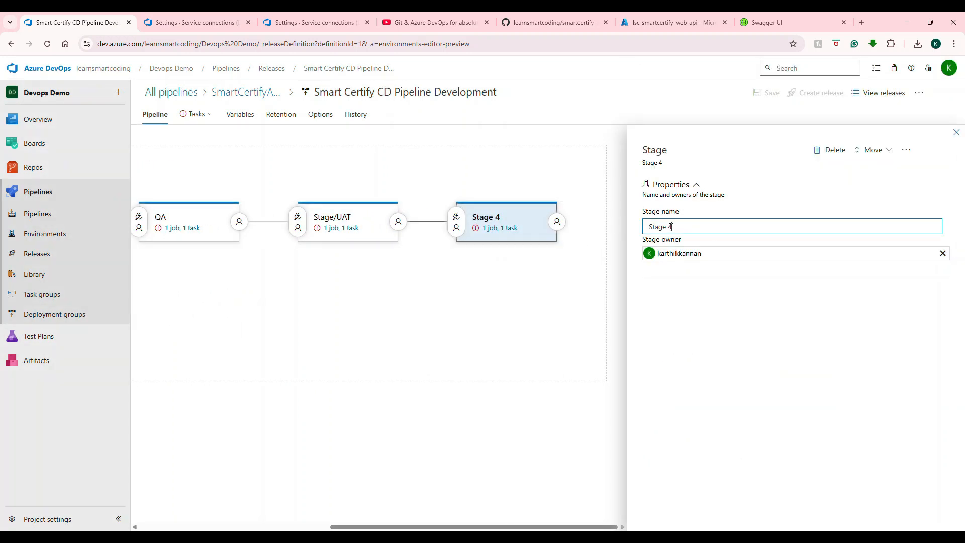
pyautogui.write('Production')
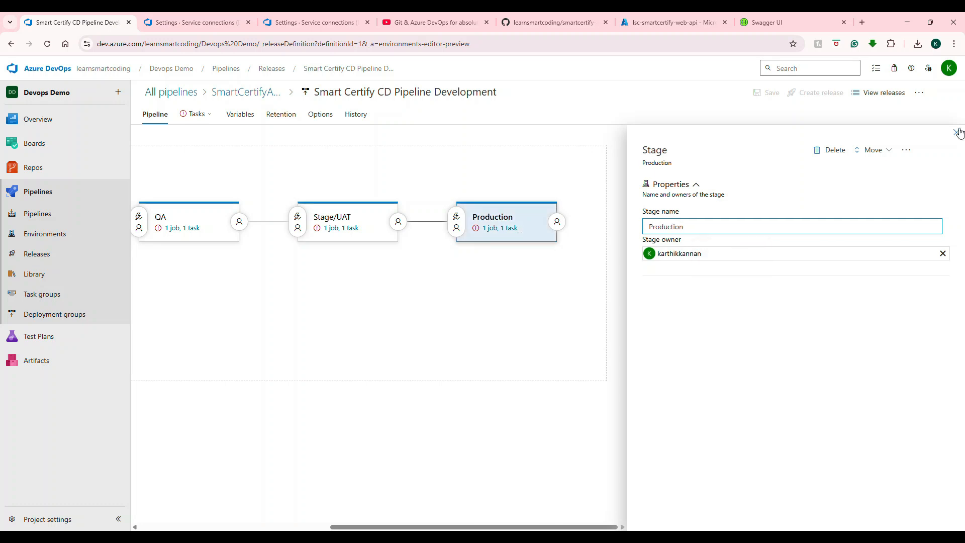
pyautogui.click(958, 132)
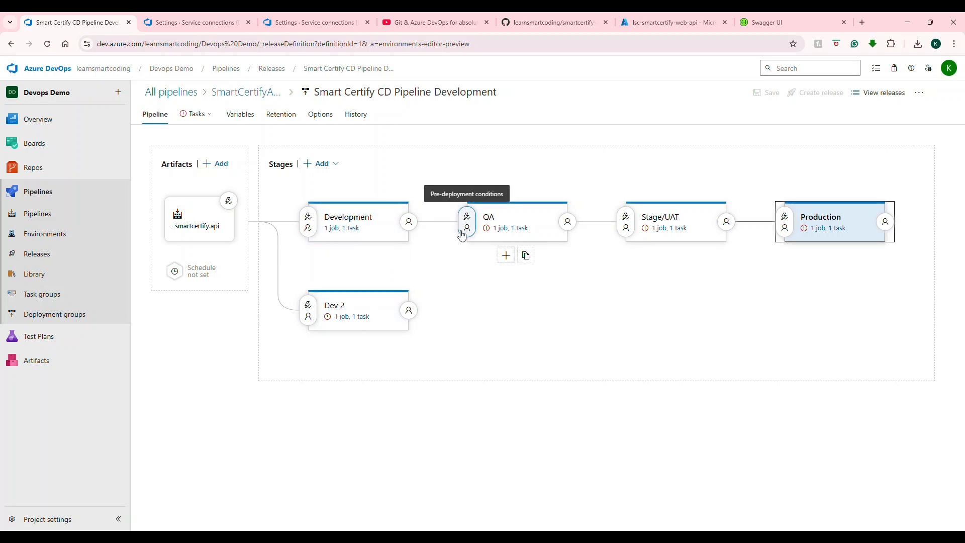
# Step: Open the Development stage's pre-deployment conditions and toggle its pre-deployment approvals
pyautogui.click(308, 227)
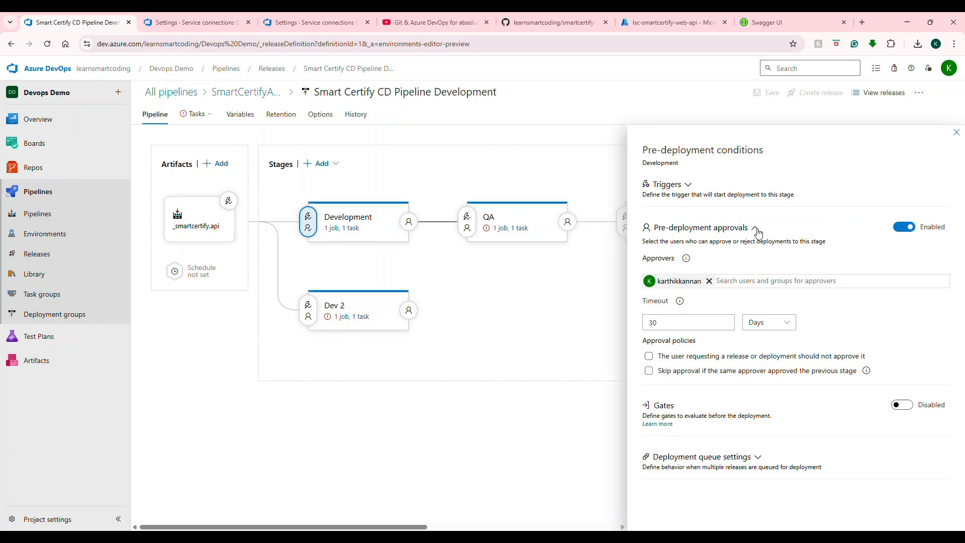
pyautogui.click(904, 228)
pyautogui.click(957, 135)
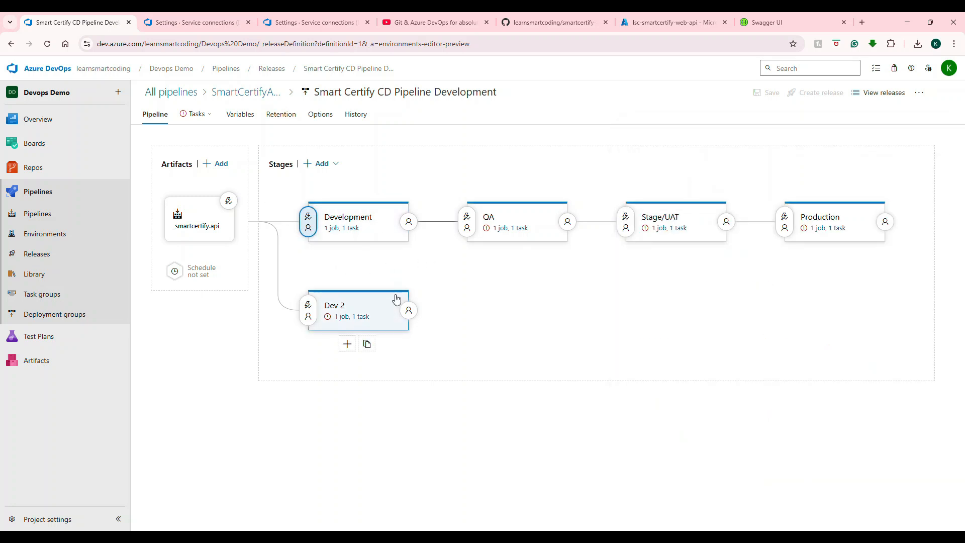
# Step: Enable pre-deployment approvals on the QA stage and add the project owner as the approver
pyautogui.click(467, 222)
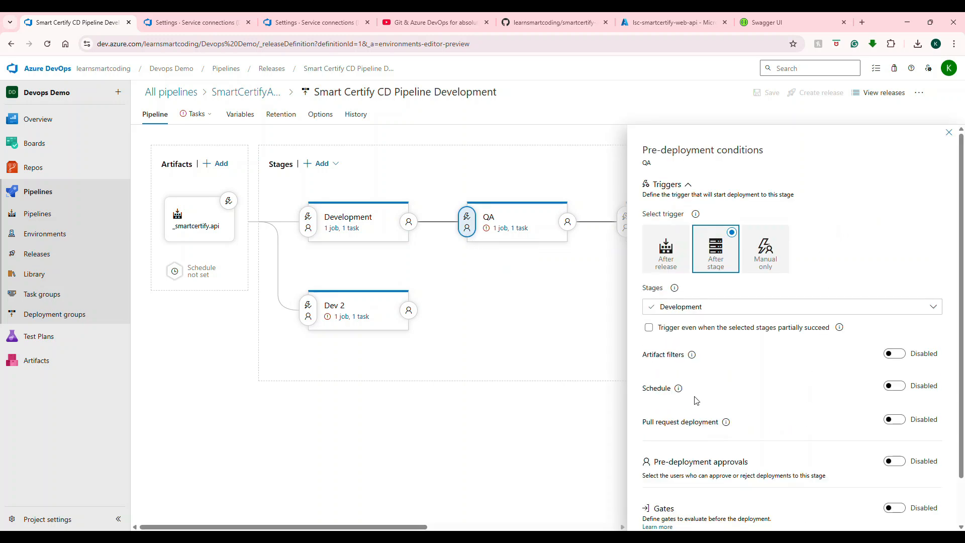
pyautogui.scroll(-2, 871, 471)
pyautogui.click(895, 411)
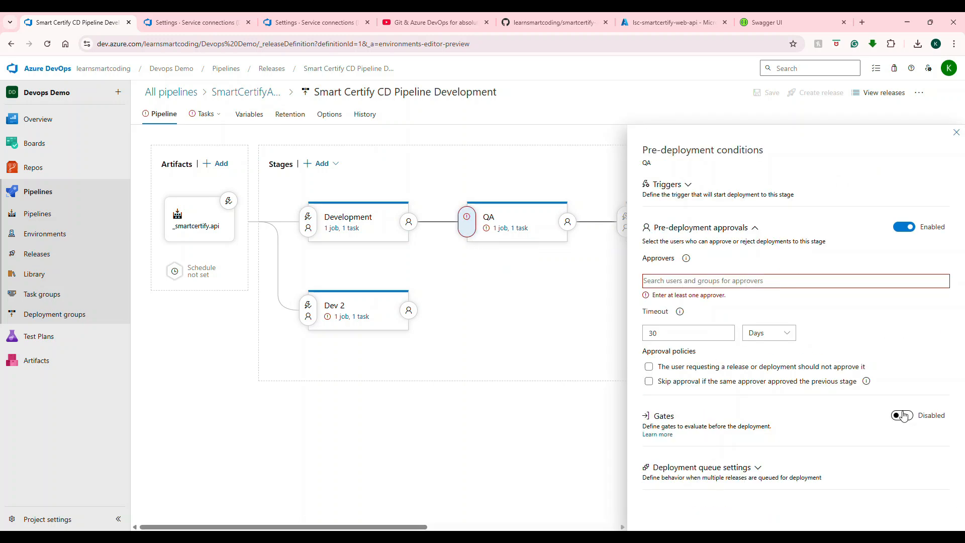
pyautogui.click(716, 282)
pyautogui.write('lea')
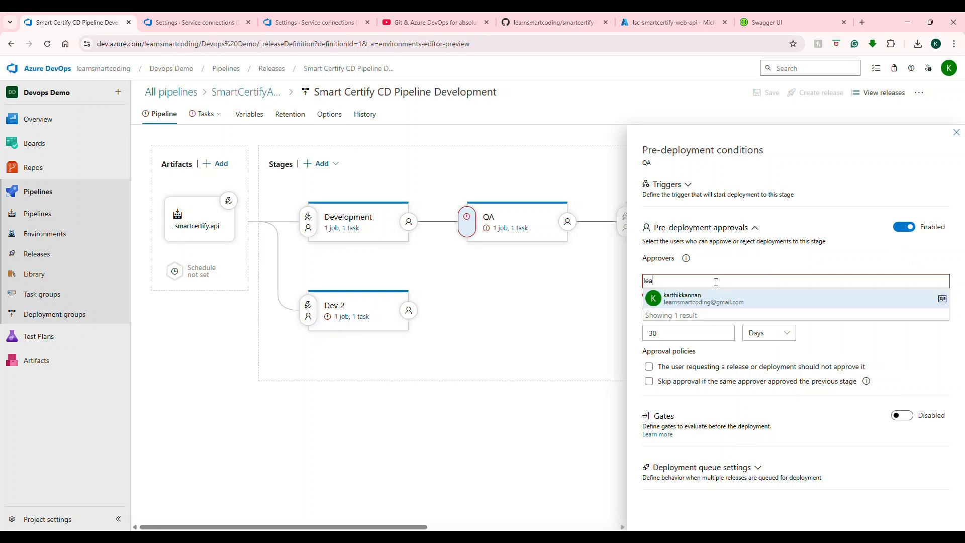
pyautogui.click(725, 297)
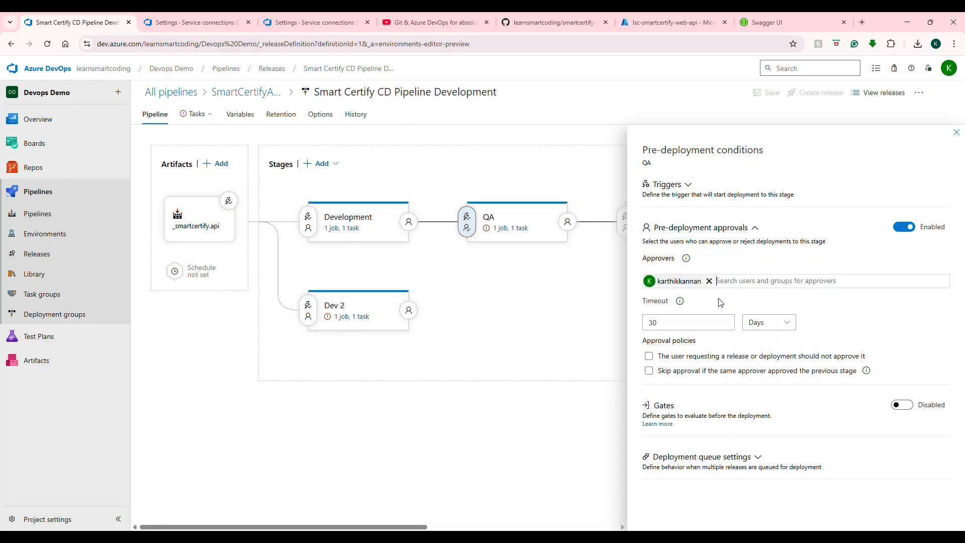
pyautogui.click(957, 132)
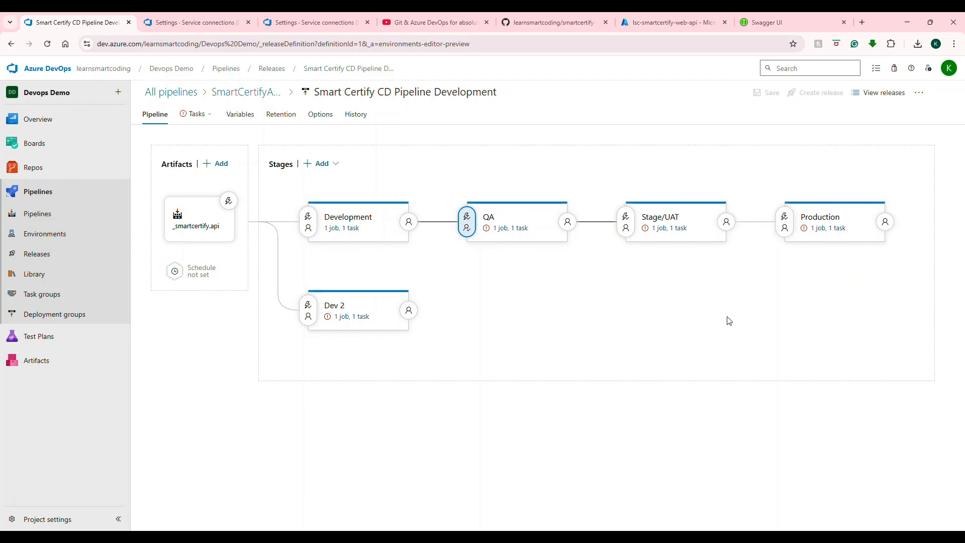
# Step: Open the YouTube channel page and search its videos for cicd
pyautogui.click(411, 19)
pyautogui.scroll(4, 698, 153)
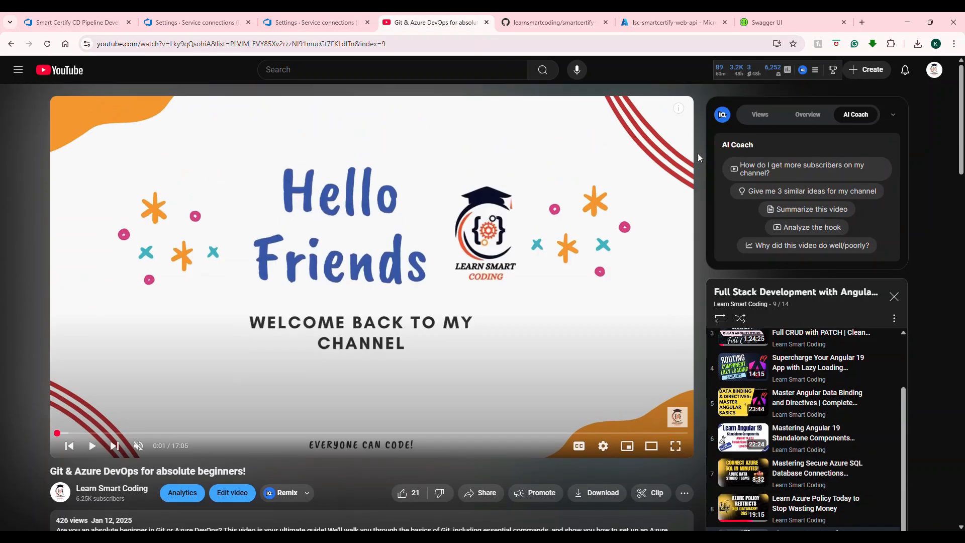
pyautogui.click(929, 74)
pyautogui.click(928, 74)
pyautogui.click(929, 76)
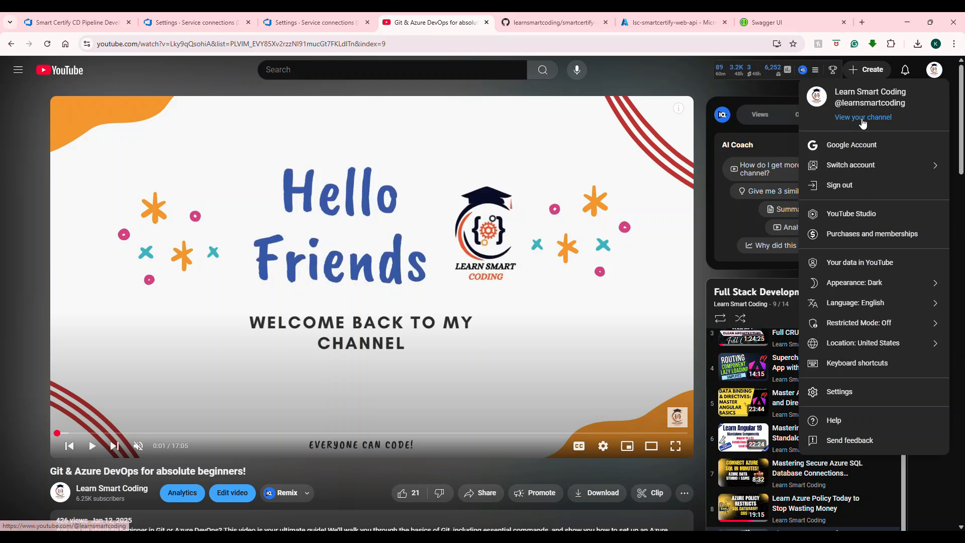
pyautogui.click(863, 122)
pyautogui.click(411, 305)
pyautogui.write('cicd')
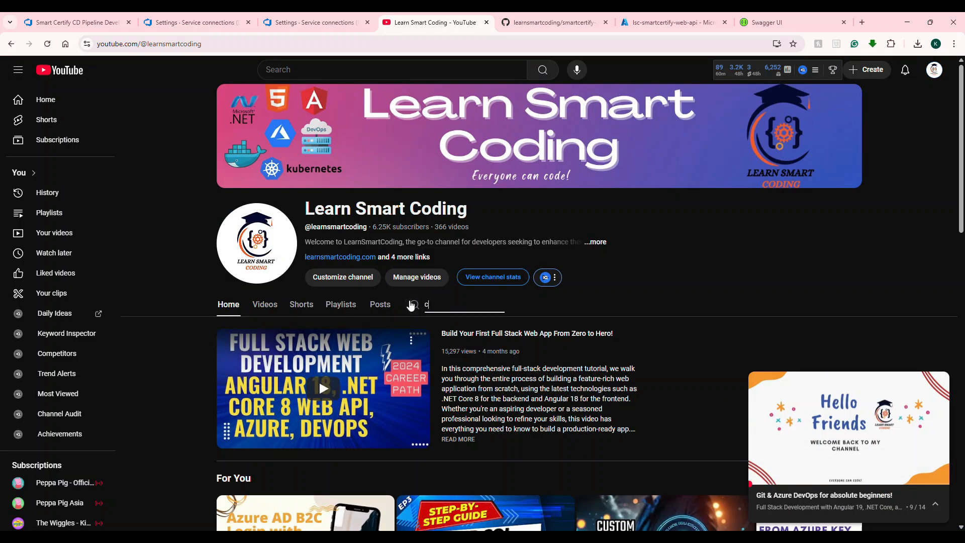
pyautogui.press('Return')
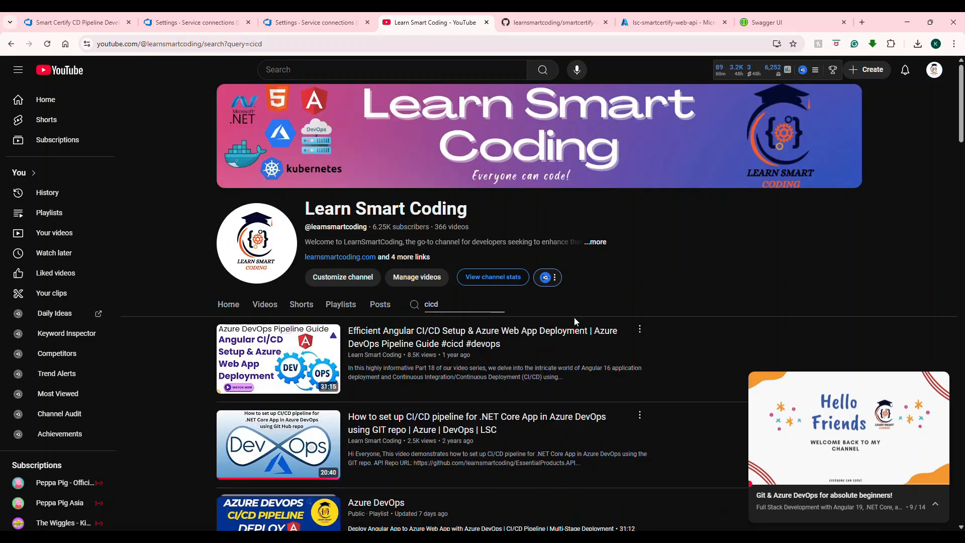
# Step: Open the multi-stage Azure Web App deployment video and scrub through it to review the stage layout
pyautogui.scroll(-5, 575, 317)
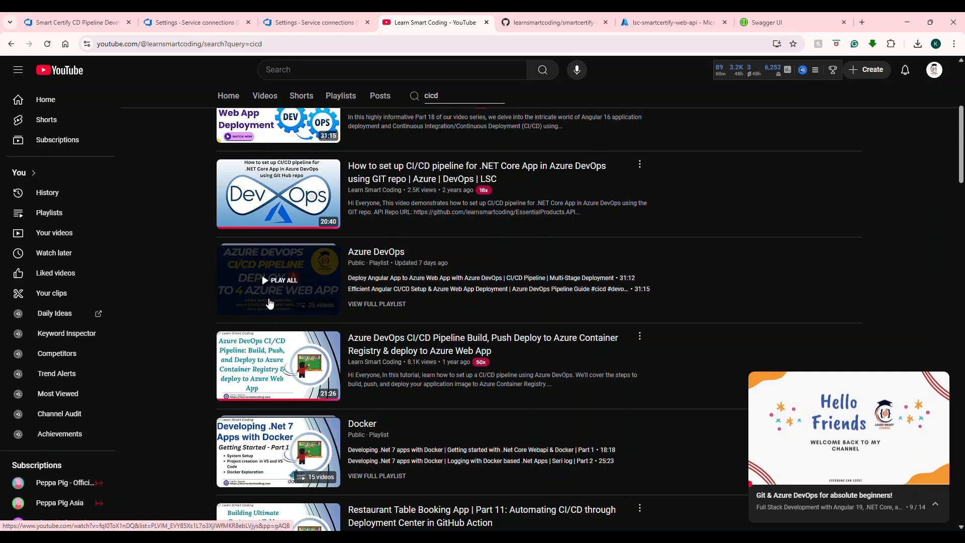
pyautogui.scroll(-3, 271, 301)
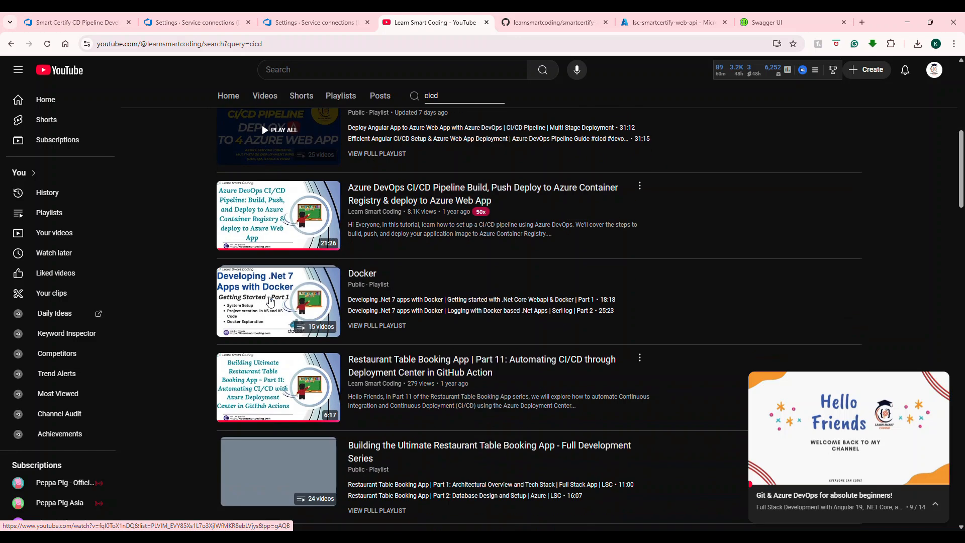
pyautogui.scroll(2, 291, 251)
pyautogui.click(300, 241)
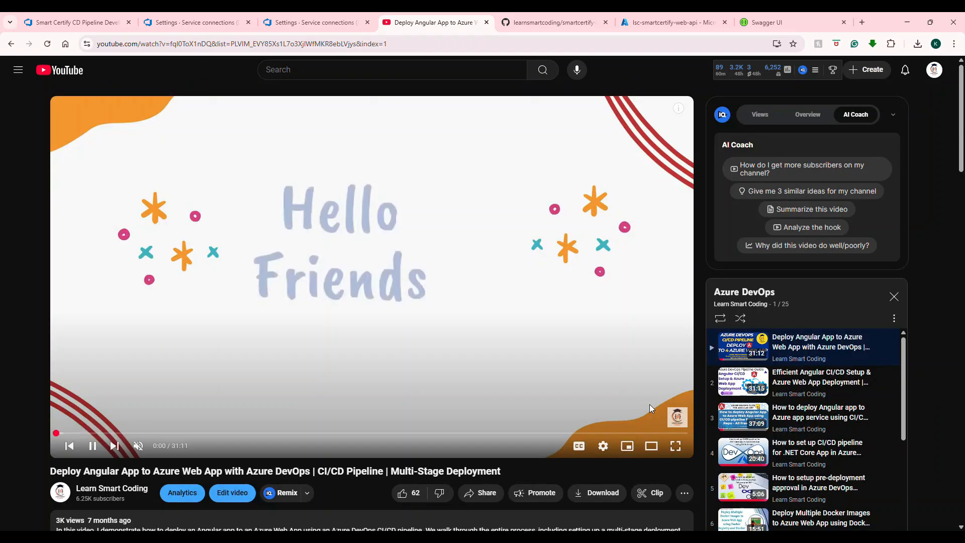
pyautogui.click(274, 434)
pyautogui.click(311, 436)
pyautogui.moveTo(310, 439); pyautogui.dragTo(472, 450)
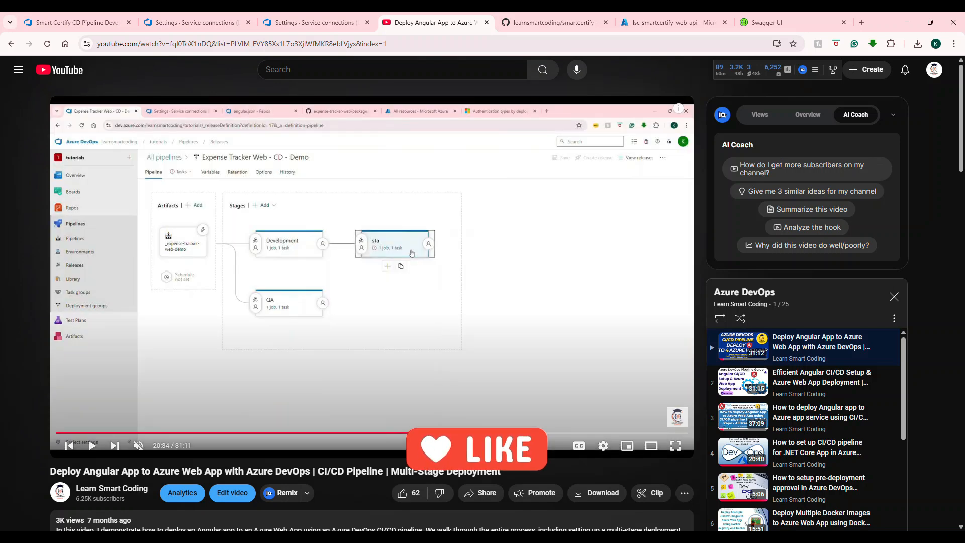
pyautogui.moveTo(478, 433); pyautogui.dragTo(540, 452)
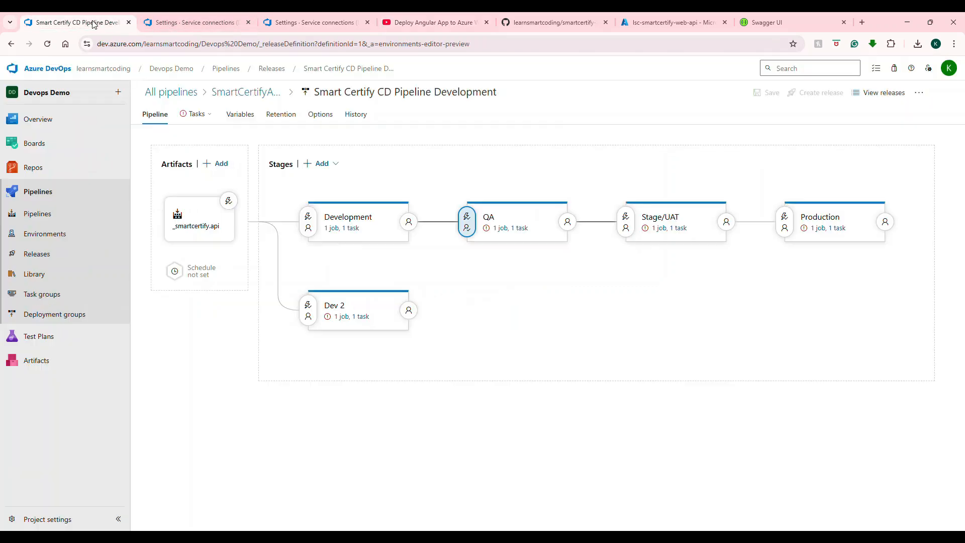
pyautogui.click(76, 22)
# Step: Switch to the deployed API's Swagger UI, reload it and open the browser developer tools
pyautogui.click(764, 24)
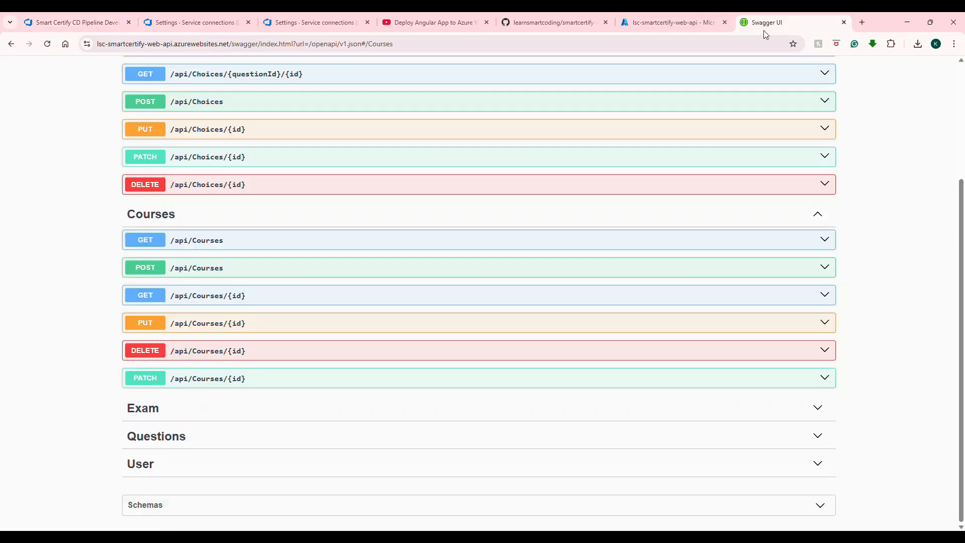
pyautogui.scroll(3, 417, 107)
pyautogui.click(422, 45)
pyautogui.press('Return')
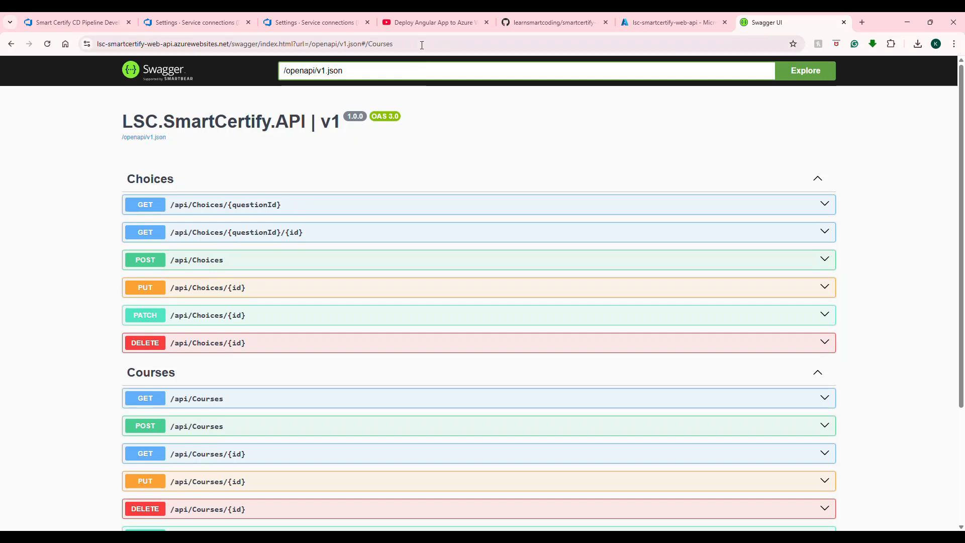
pyautogui.press('F12')
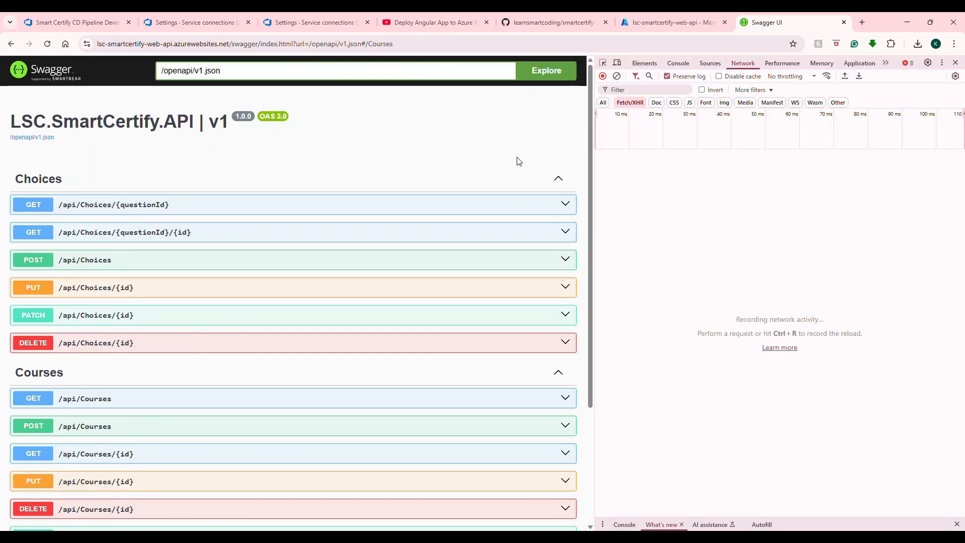
# Step: Execute GET /api/Courses in Swagger and inspect the Courses response in the Network panel
pyautogui.scroll(-3, 517, 186)
pyautogui.scroll(2, 480, 202)
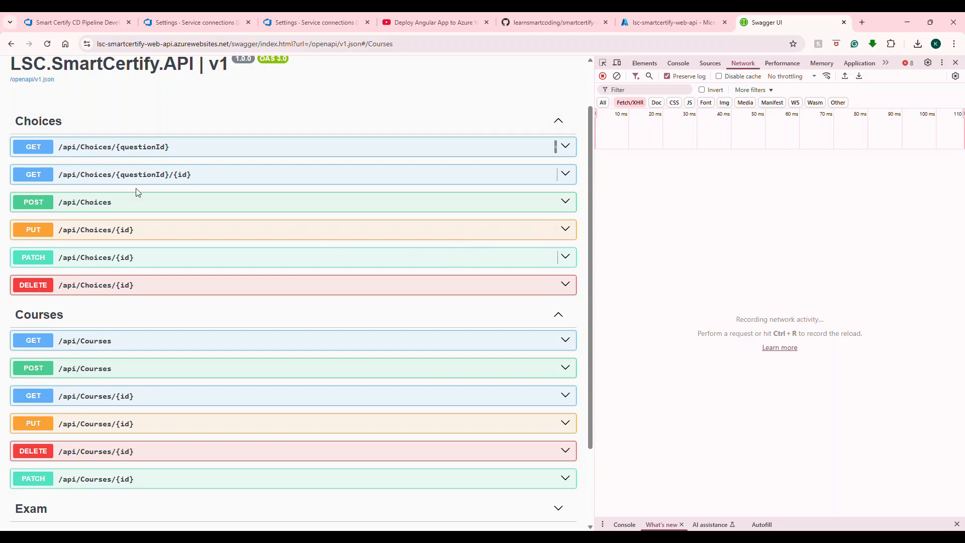
pyautogui.scroll(-2, 143, 201)
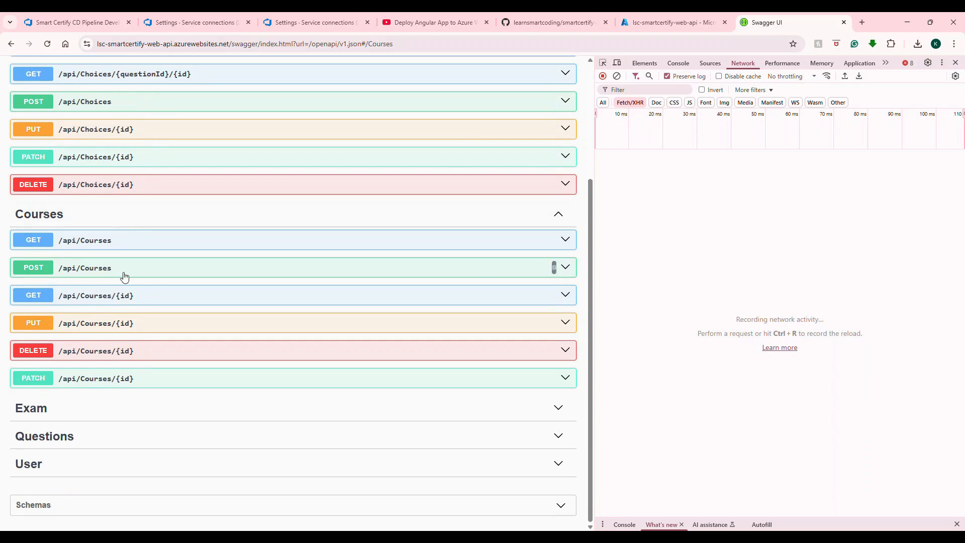
pyautogui.click(148, 244)
pyautogui.click(541, 263)
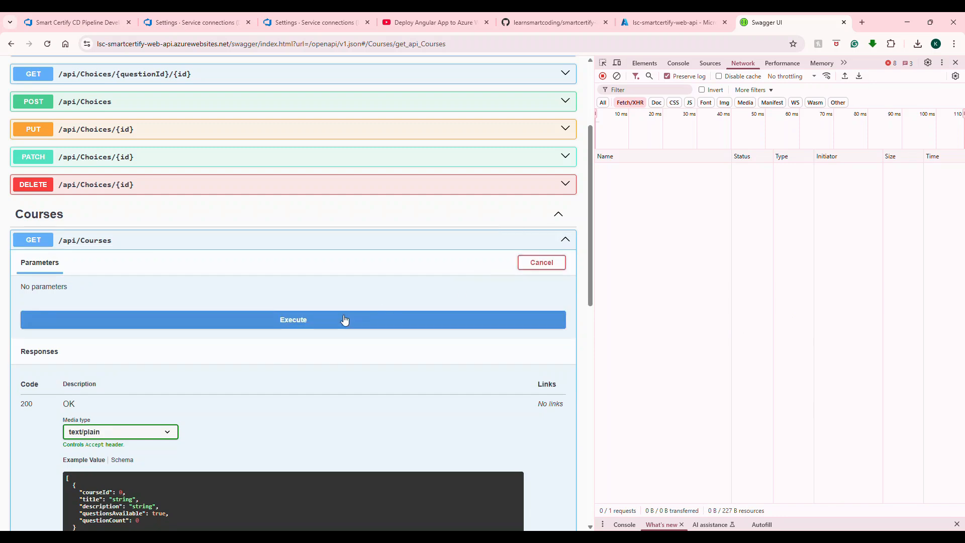
pyautogui.click(345, 319)
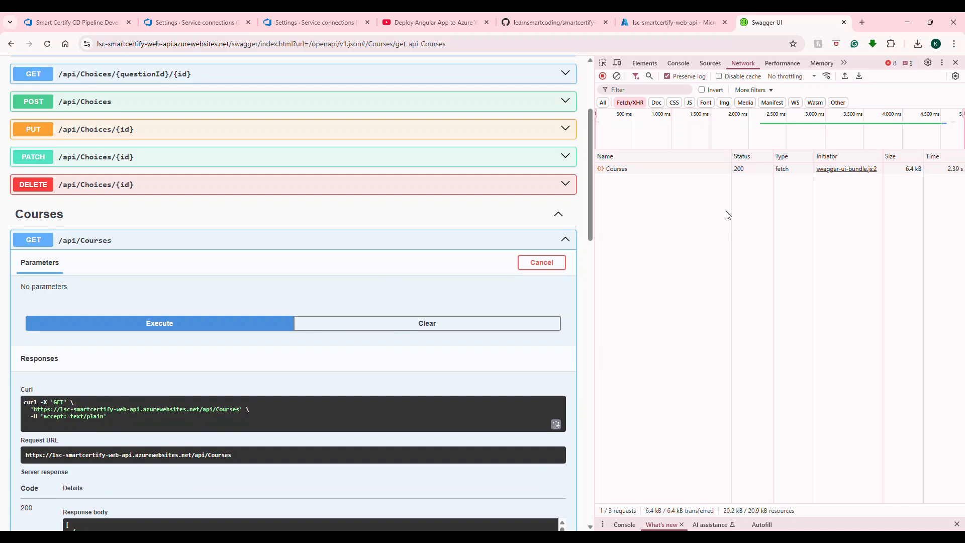
pyautogui.click(632, 169)
pyautogui.scroll(-1, 771, 279)
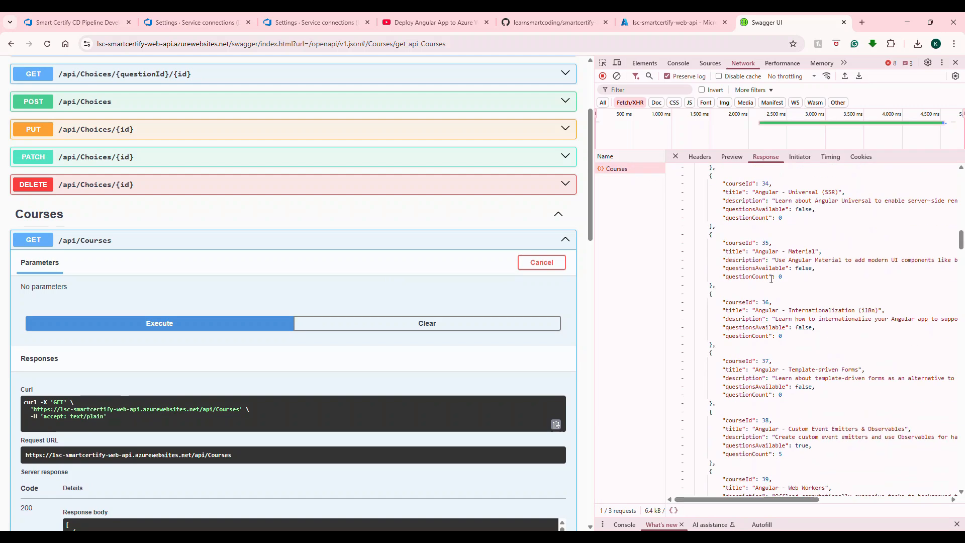
pyautogui.scroll(-3, 406, 259)
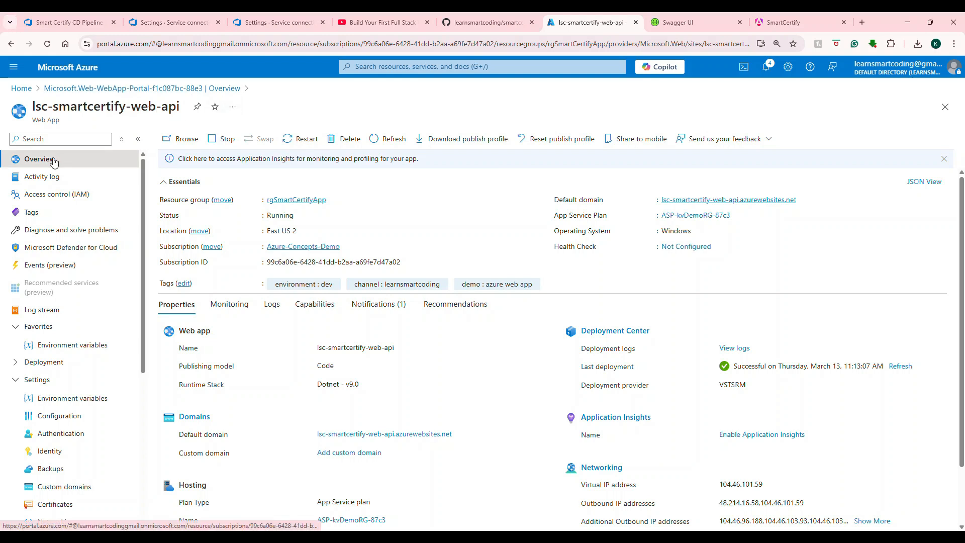
# Step: Open the lsc-smartcertify-web-api web app's Networking page and select its outbound addresses
pyautogui.scroll(-1, 732, 203)
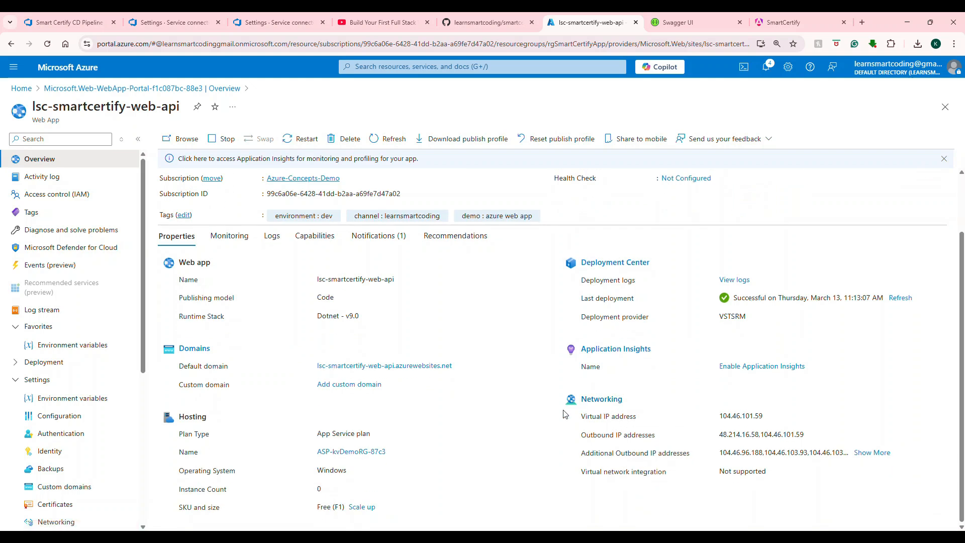
pyautogui.scroll(-3, 40, 331)
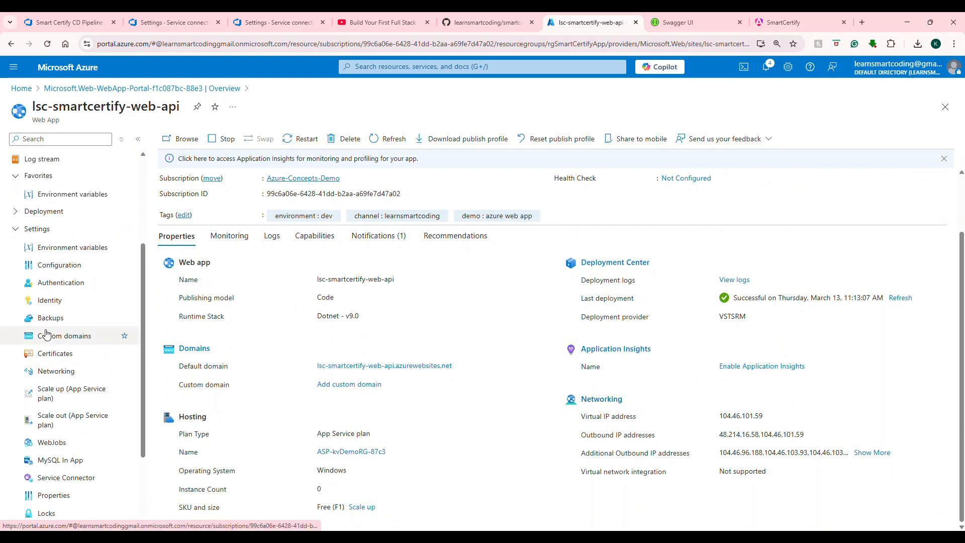
pyautogui.click(45, 370)
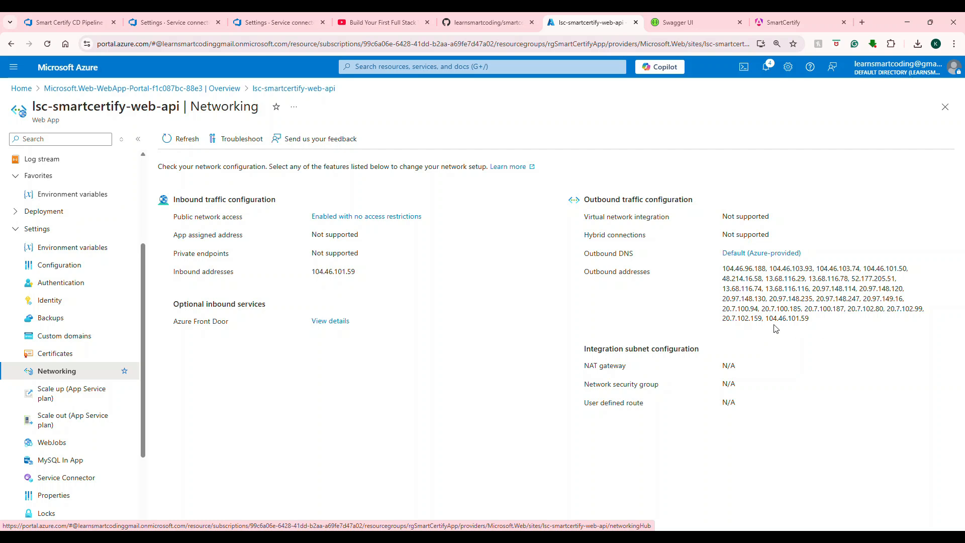
pyautogui.moveTo(810, 320); pyautogui.dragTo(728, 271)
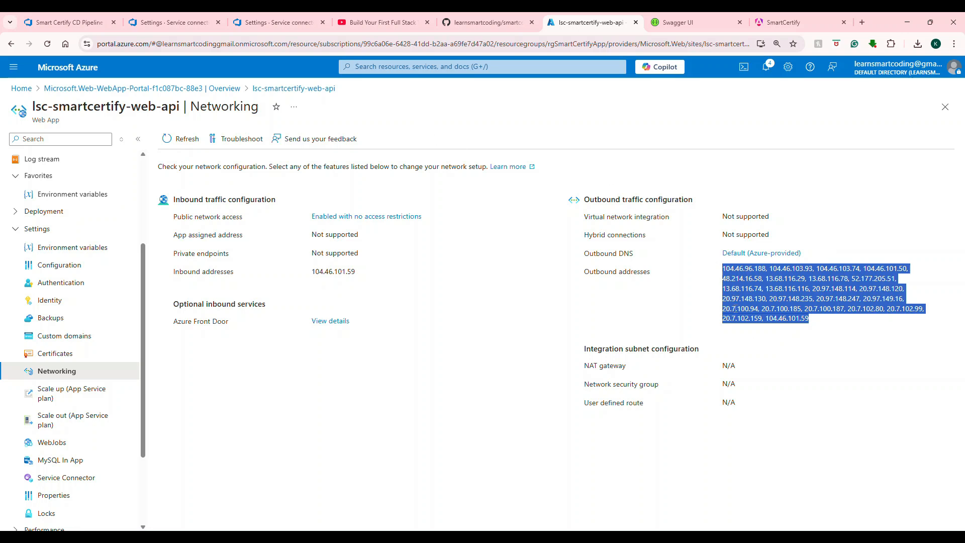
# Step: Find the lscsmartcarthub SQL server through the portal search and review the firewall rules on its Networking page
pyautogui.click(393, 67)
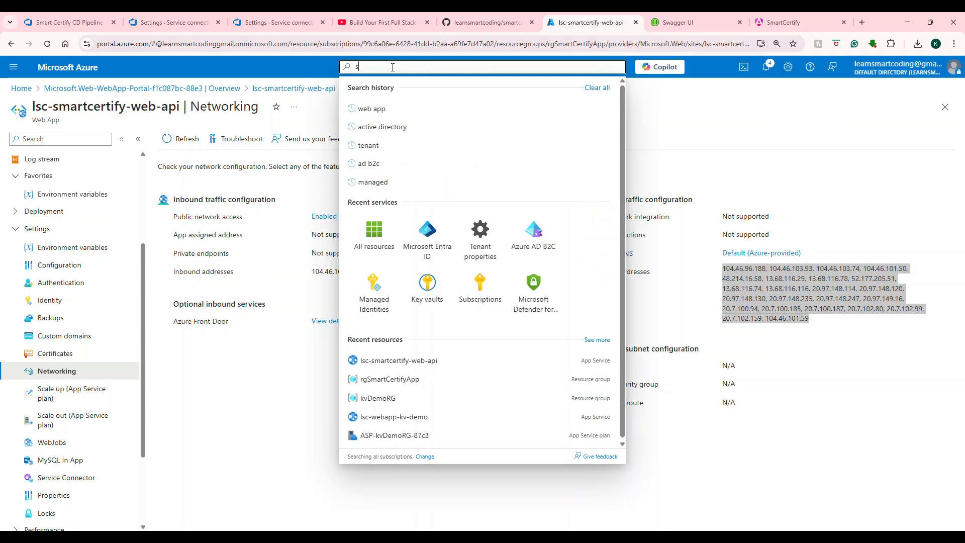
pyautogui.write('sql')
pyautogui.click(382, 158)
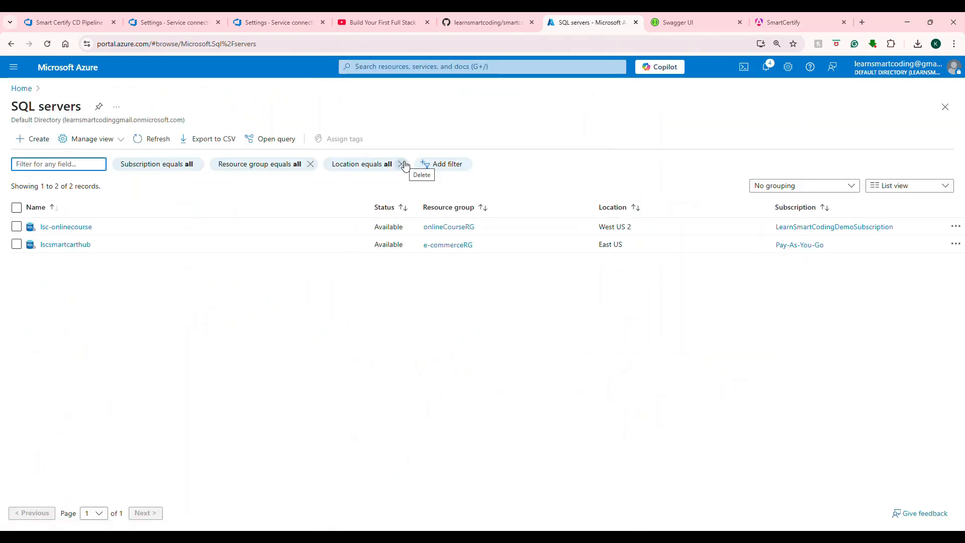
pyautogui.click(83, 246)
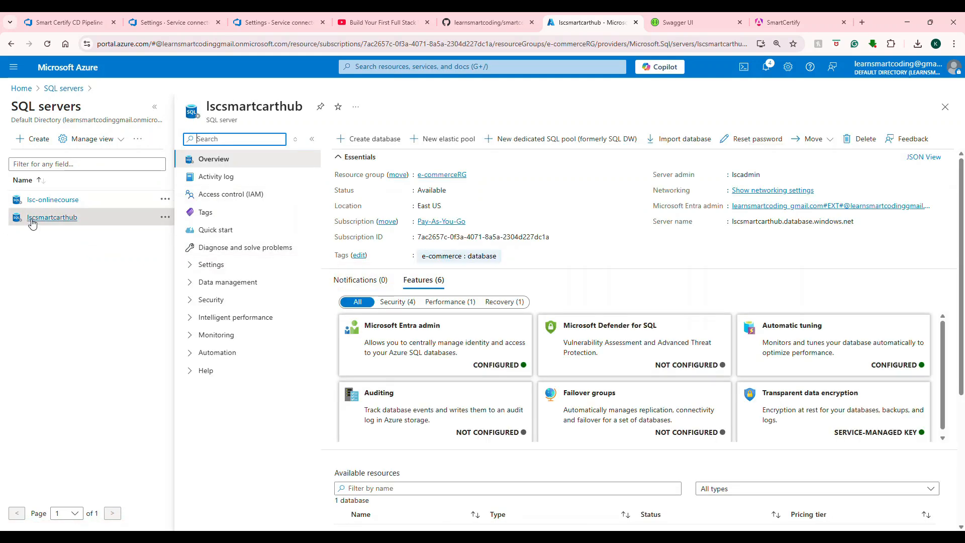
pyautogui.click(244, 300)
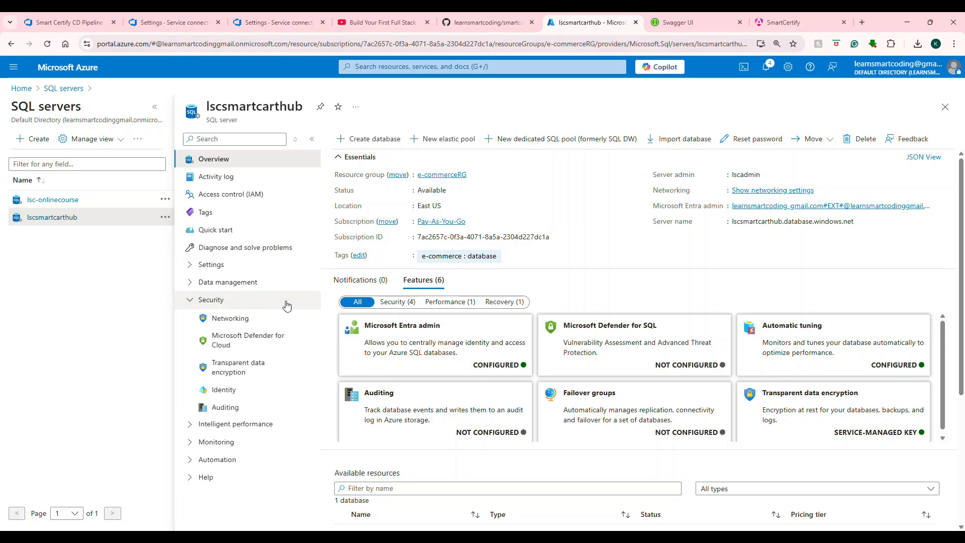
pyautogui.click(223, 318)
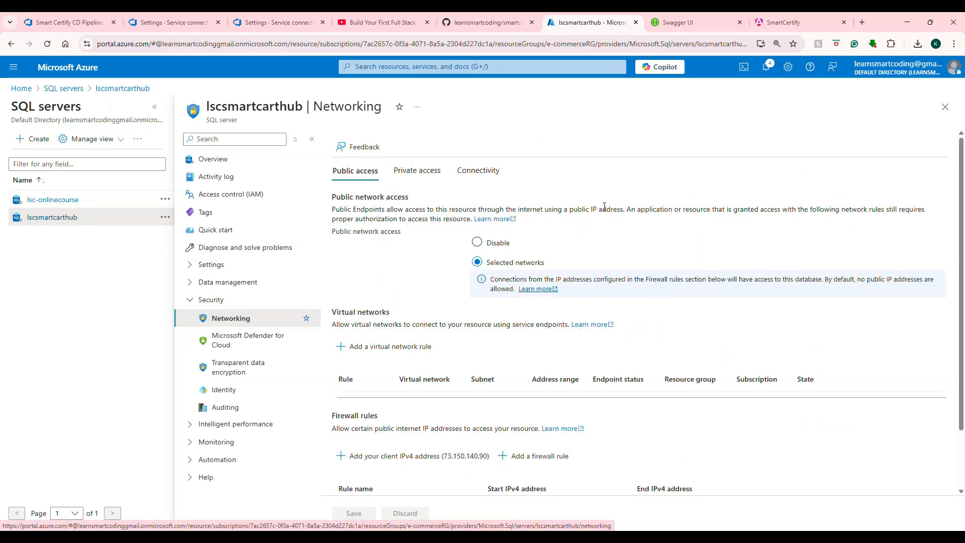
pyautogui.scroll(-3, 510, 243)
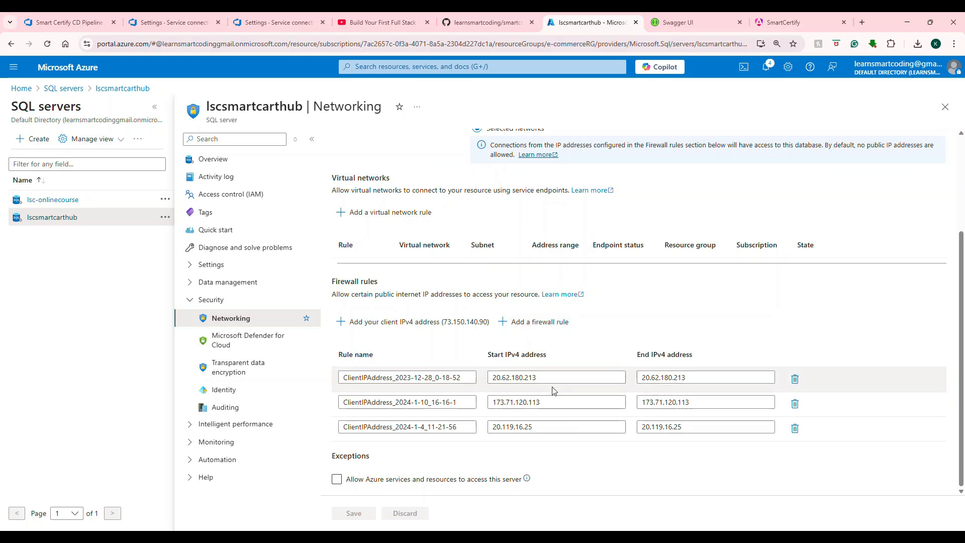
pyautogui.scroll(3, 515, 421)
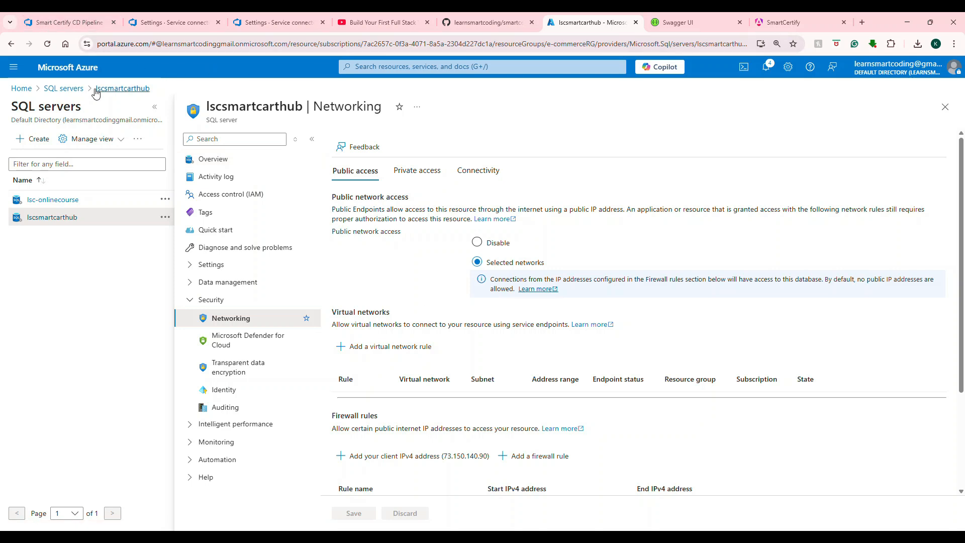
# Step: Return to the portal home and open the lsc-smartcertify-web-api App Service from recent resources
pyautogui.click(63, 88)
pyautogui.click(21, 87)
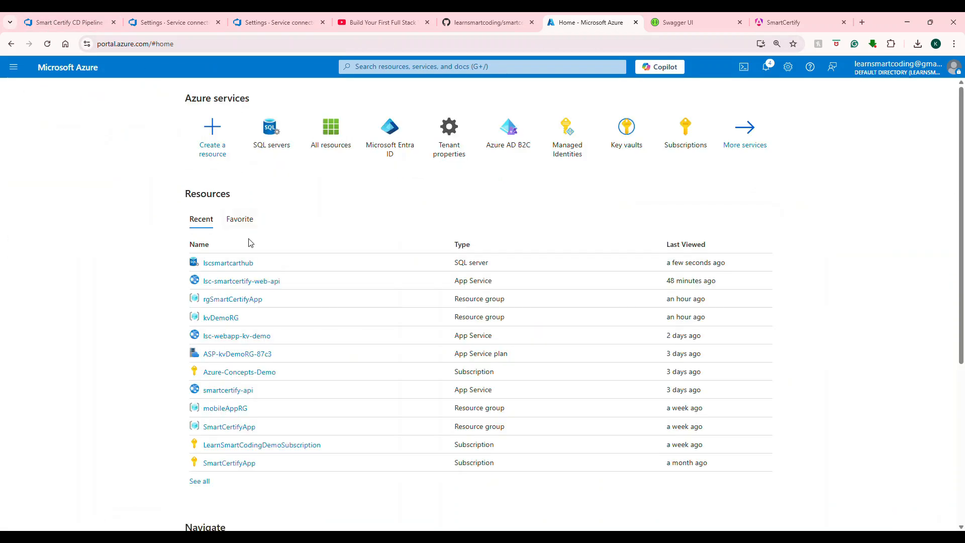
pyautogui.click(255, 285)
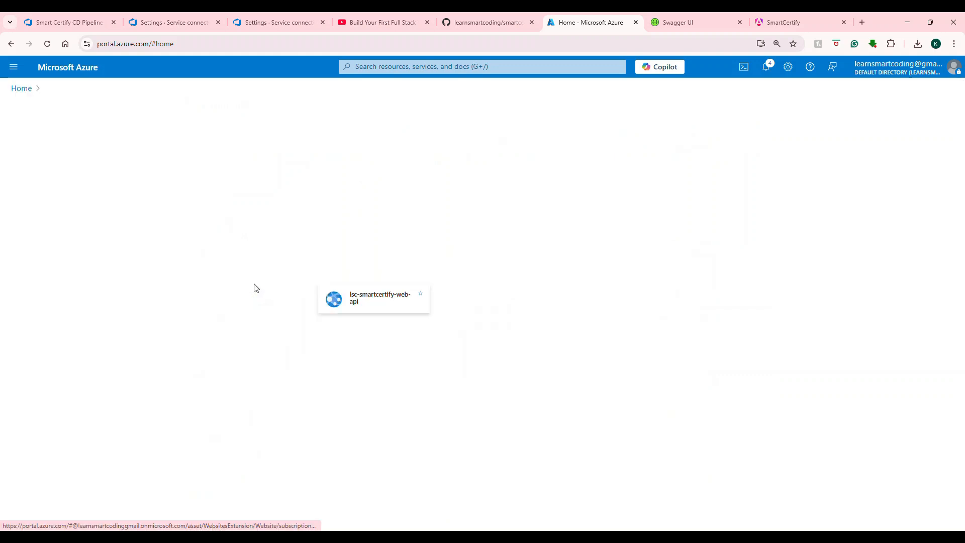